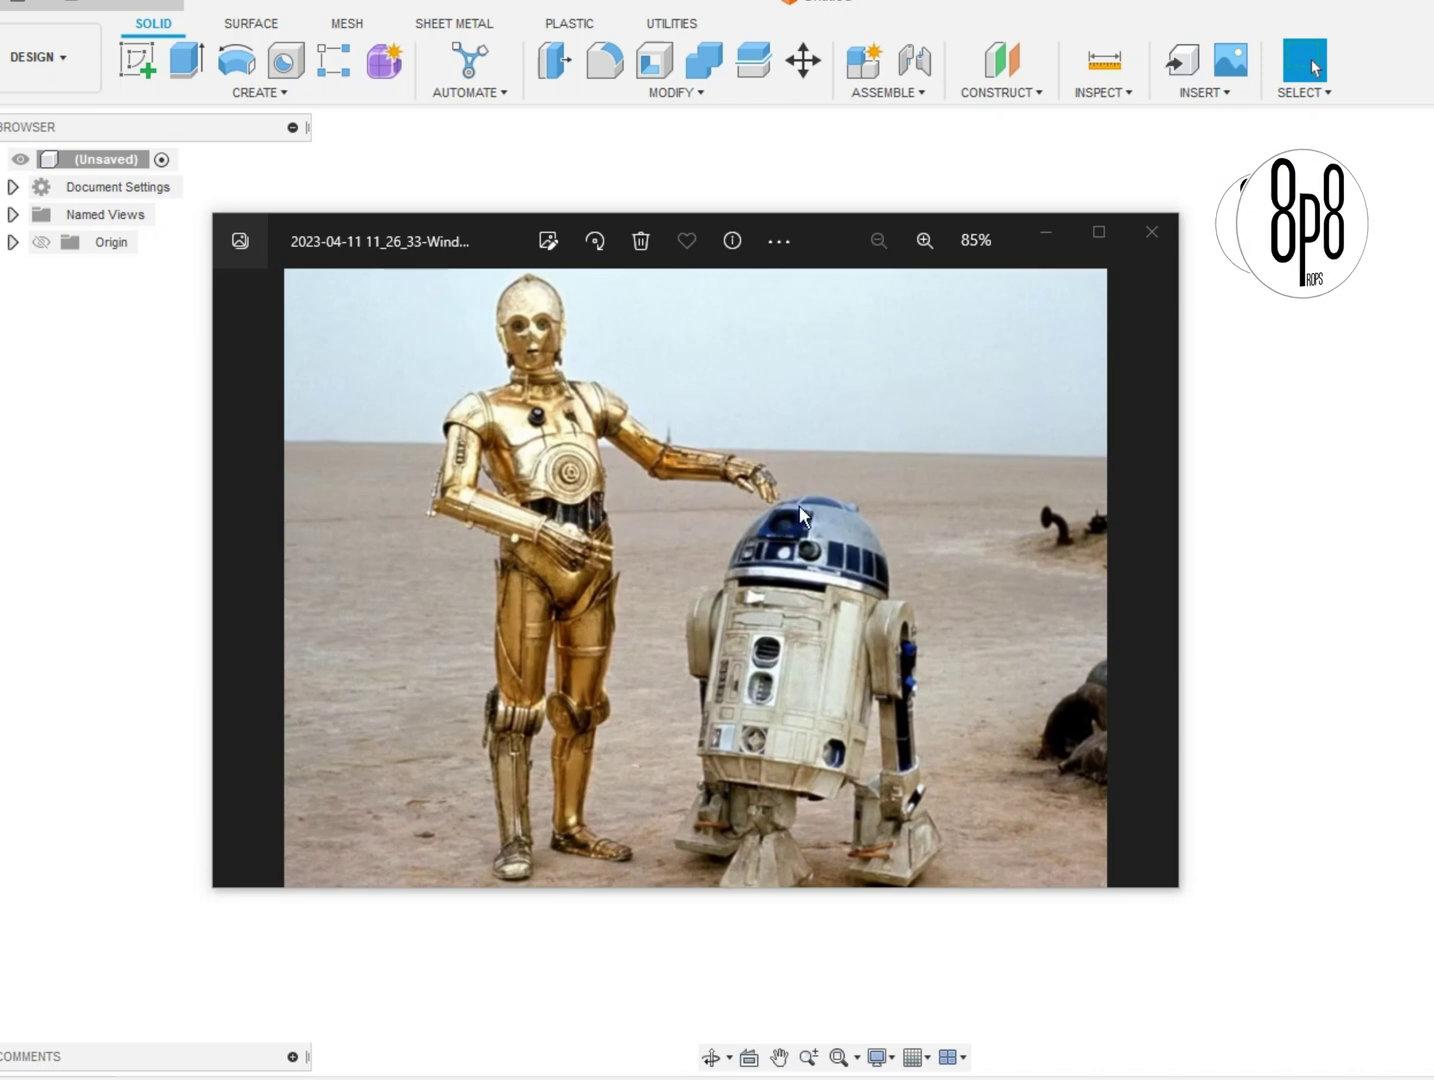
Close the R2-D2 reference photo and highlight the 464 mm dome diameter line in info.txt
left_click_drag(812, 232, 807, 231)
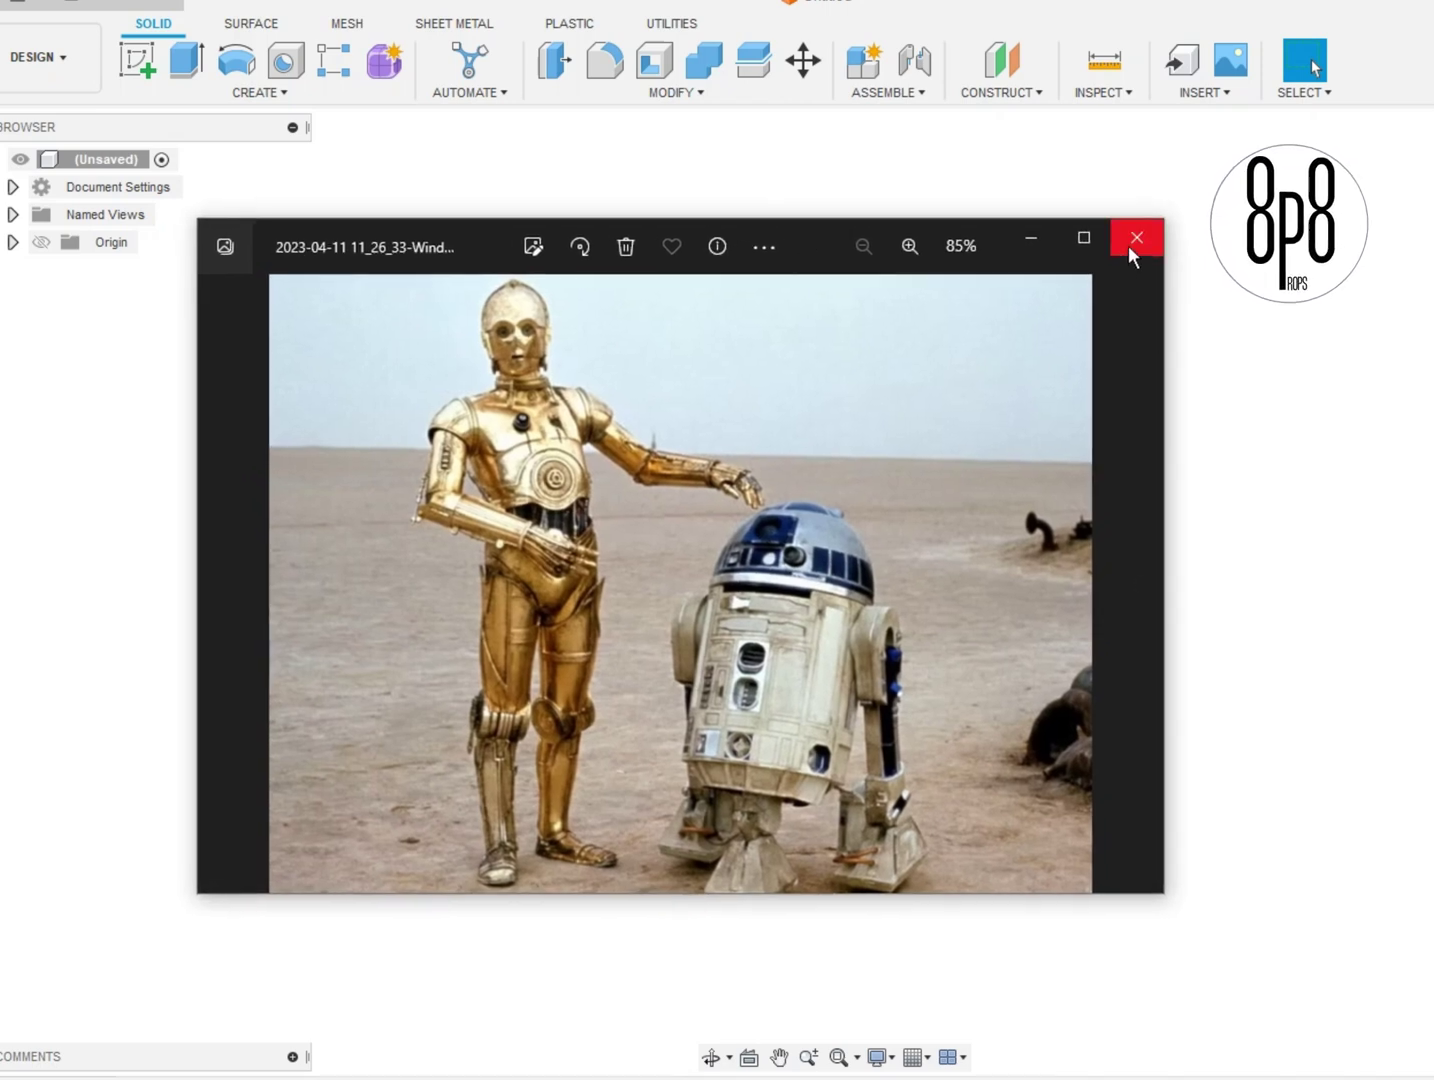
left_click(1128, 245)
key("alt+Tab")
left_click_drag(810, 294, 785, 276)
left_click(396, 440)
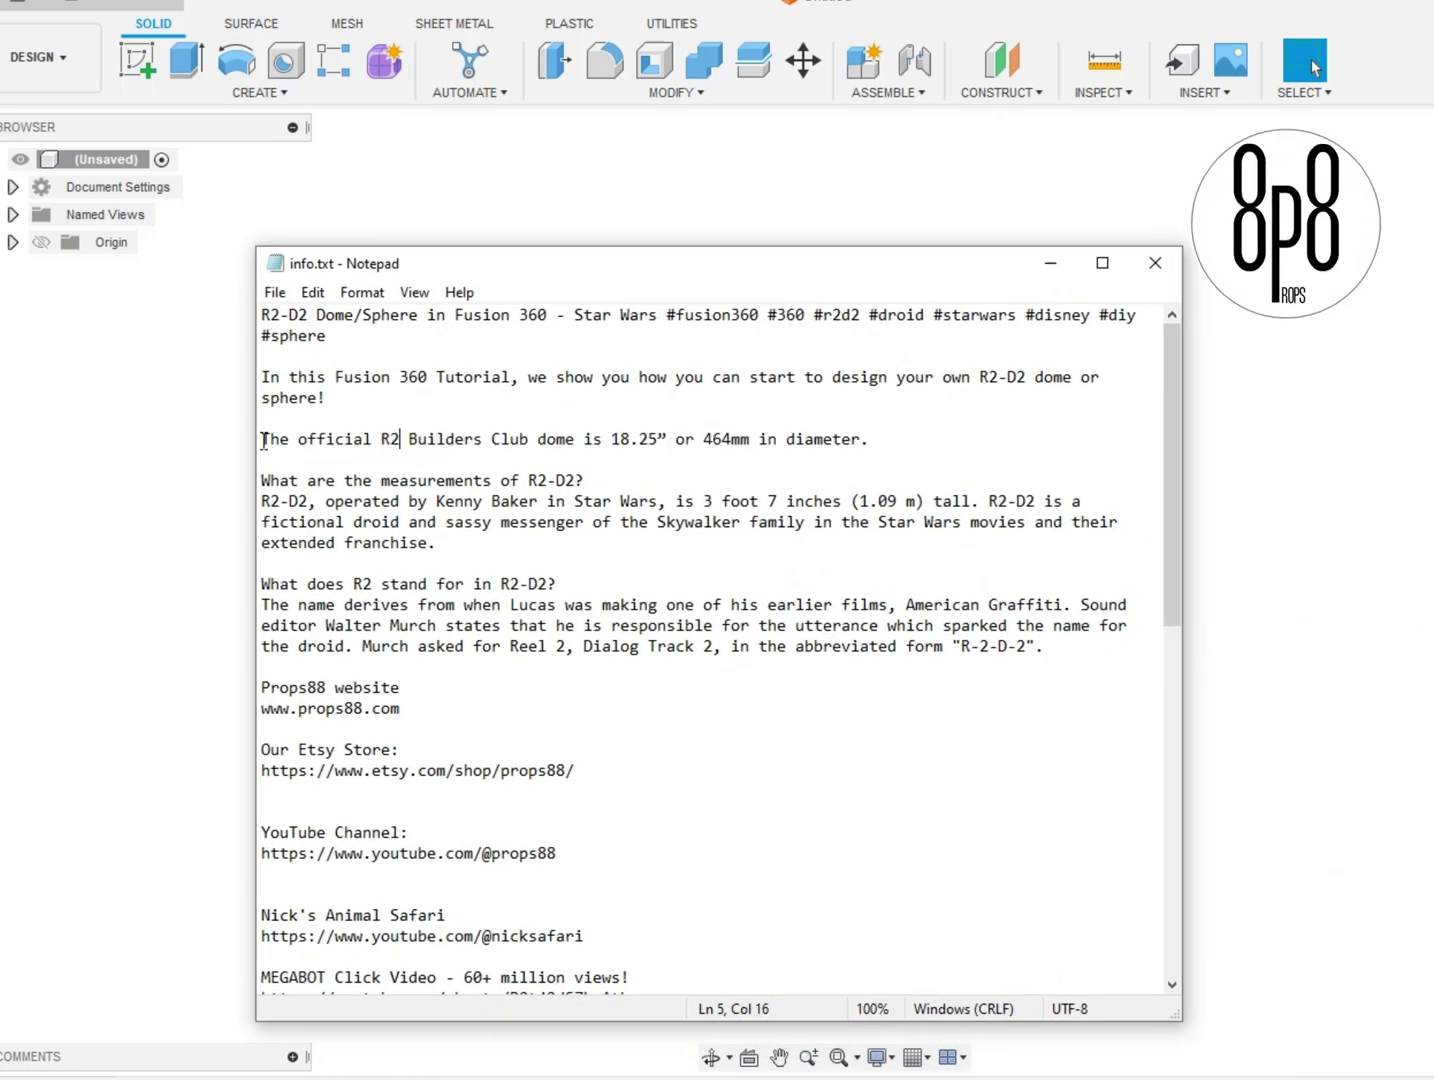
left_click_drag(263, 440, 868, 440)
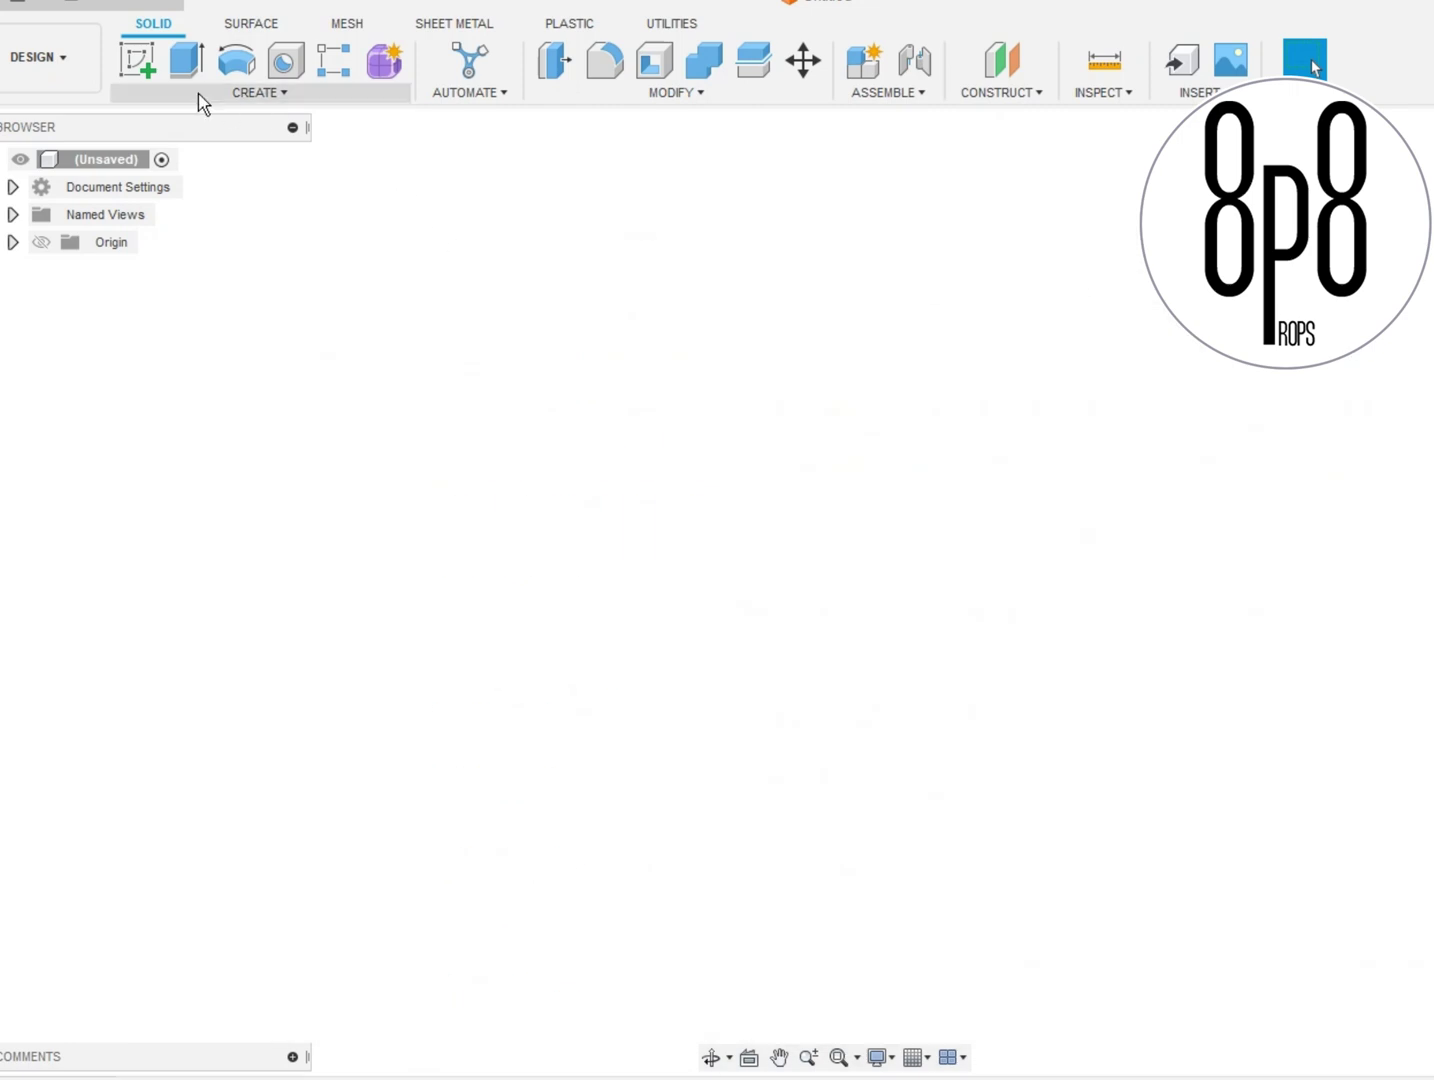
Create a 464 mm diameter sphere on the ground plane, centred at the origin, and orbit around it
left_click(267, 94)
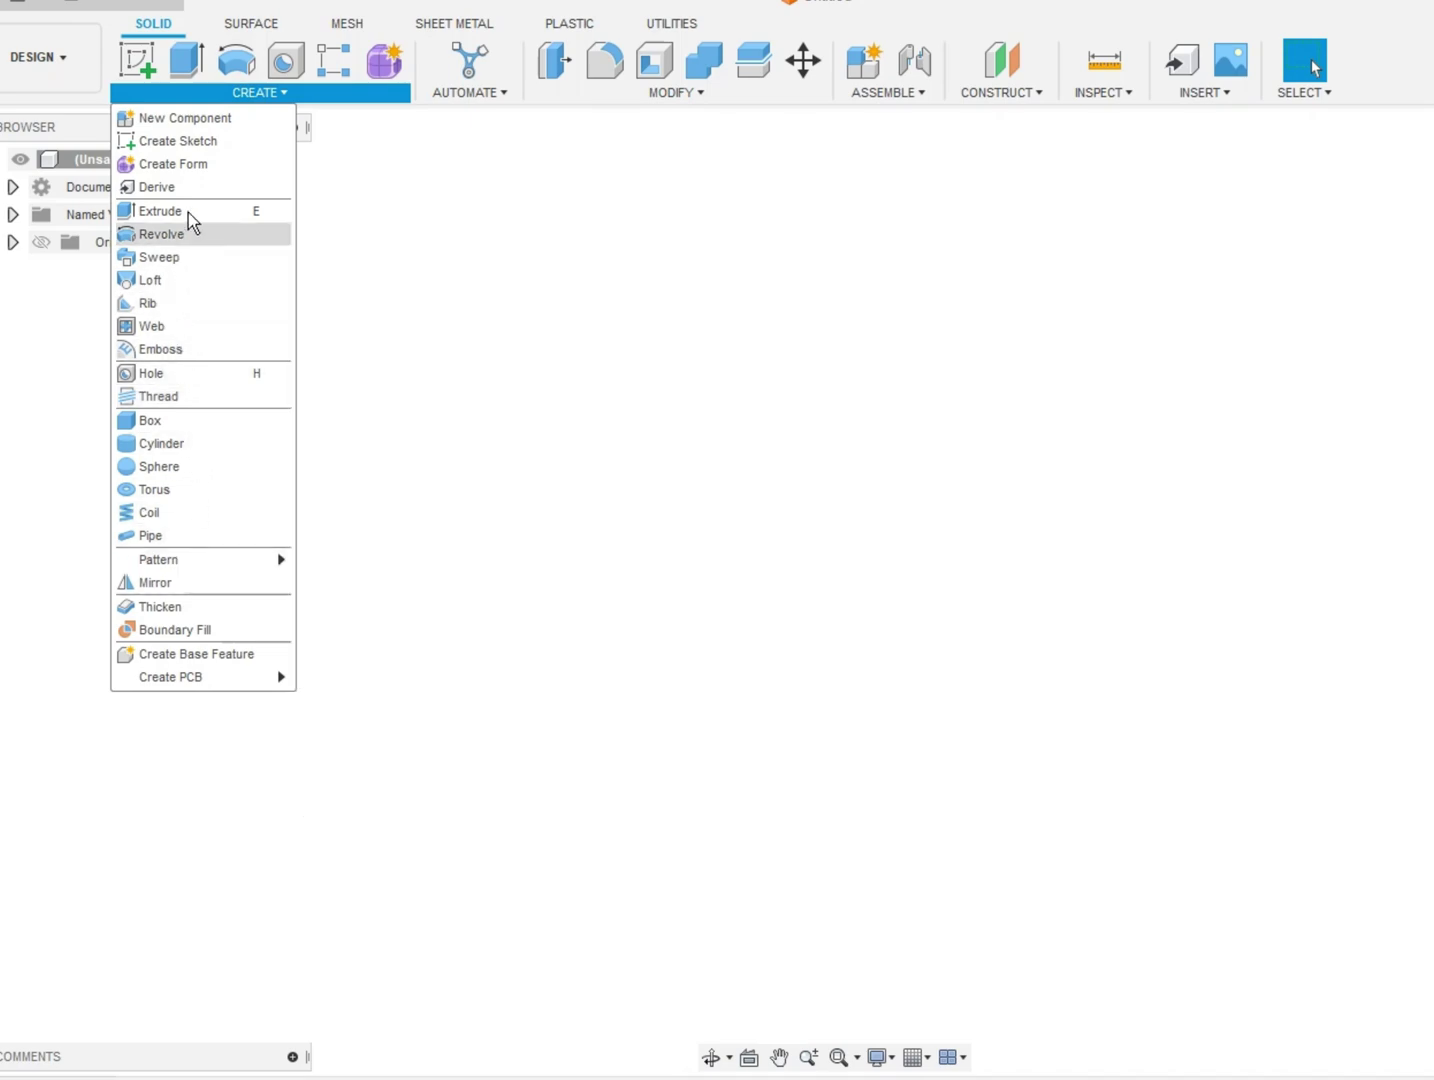
left_click(181, 462)
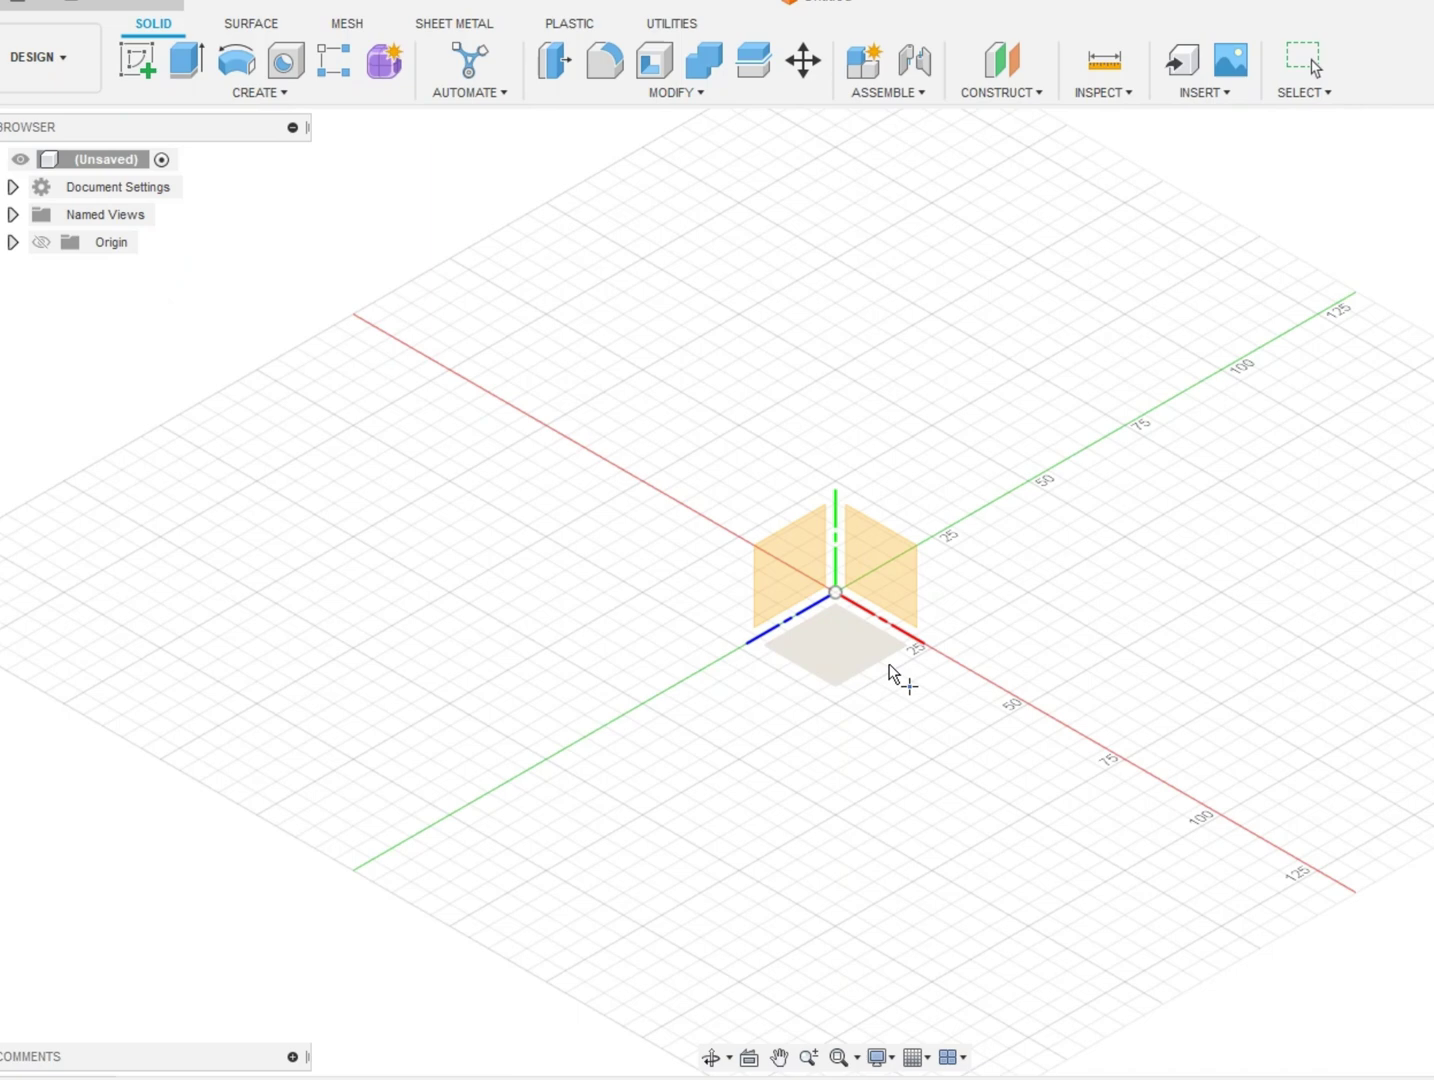
left_click(848, 645)
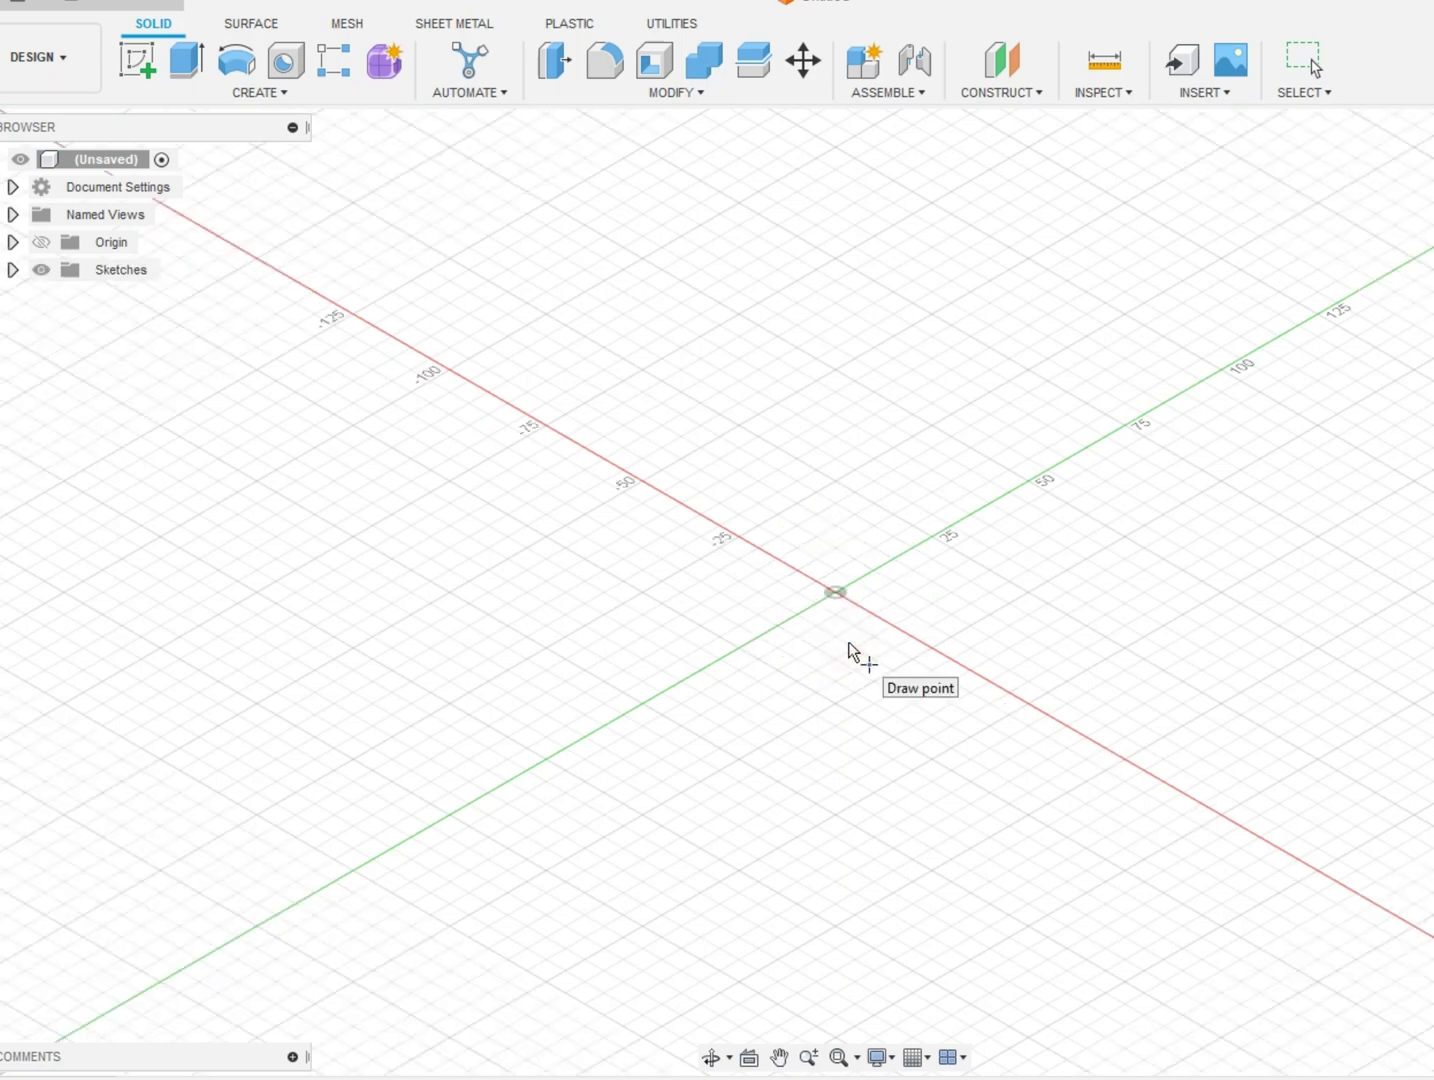
left_click(836, 592)
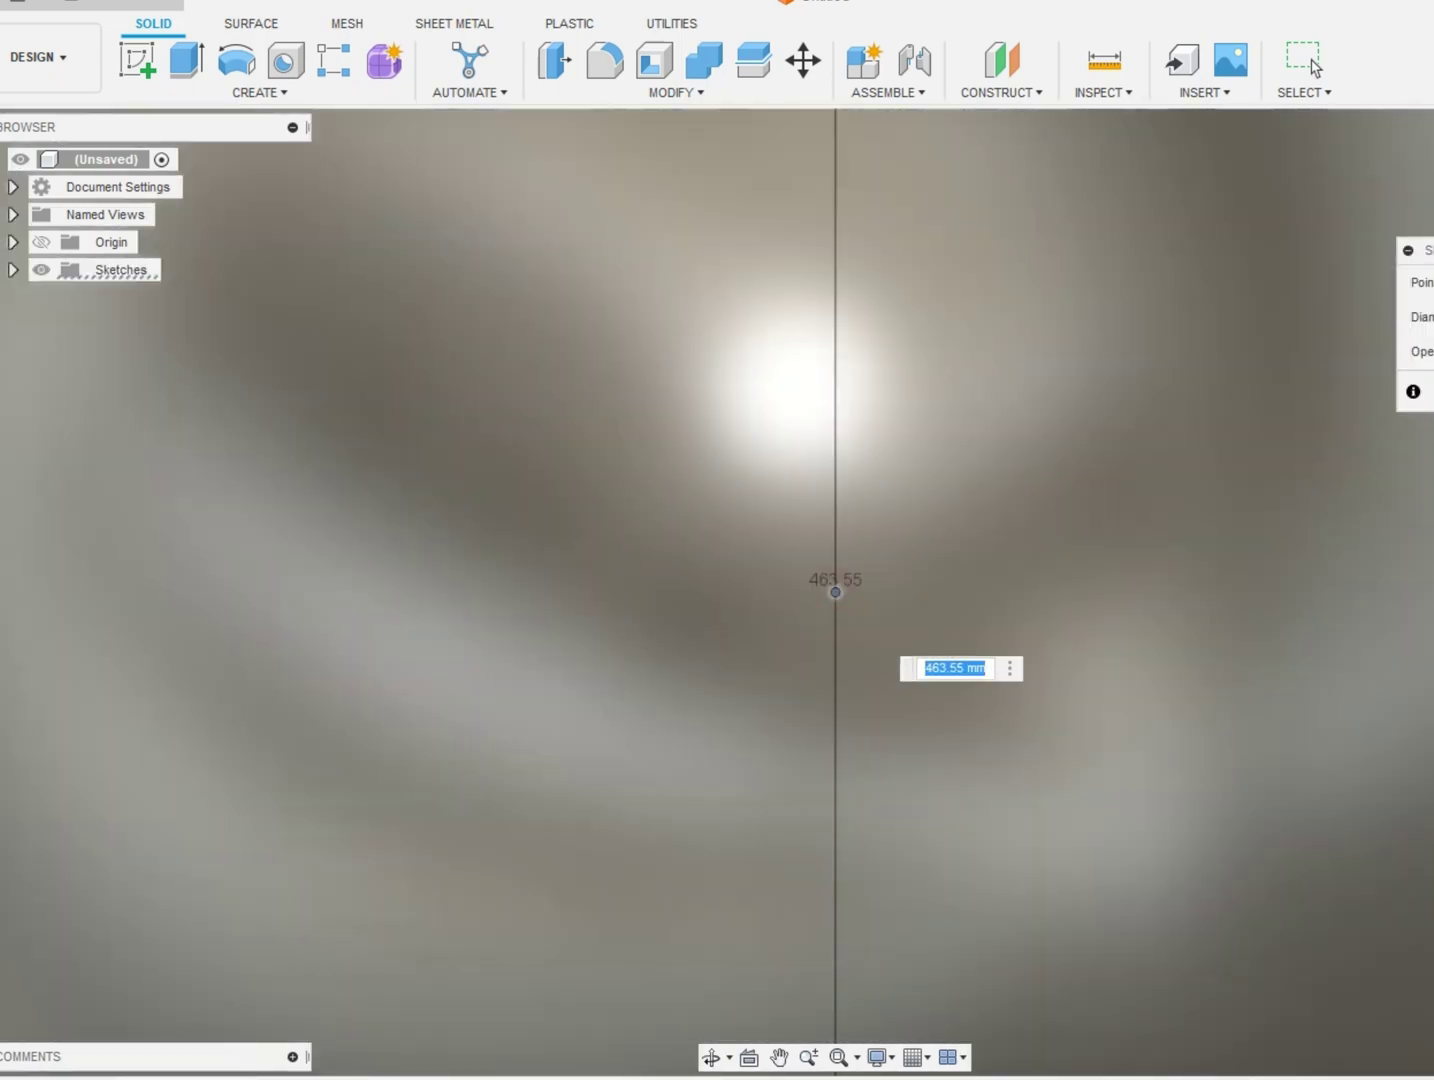
type("464")
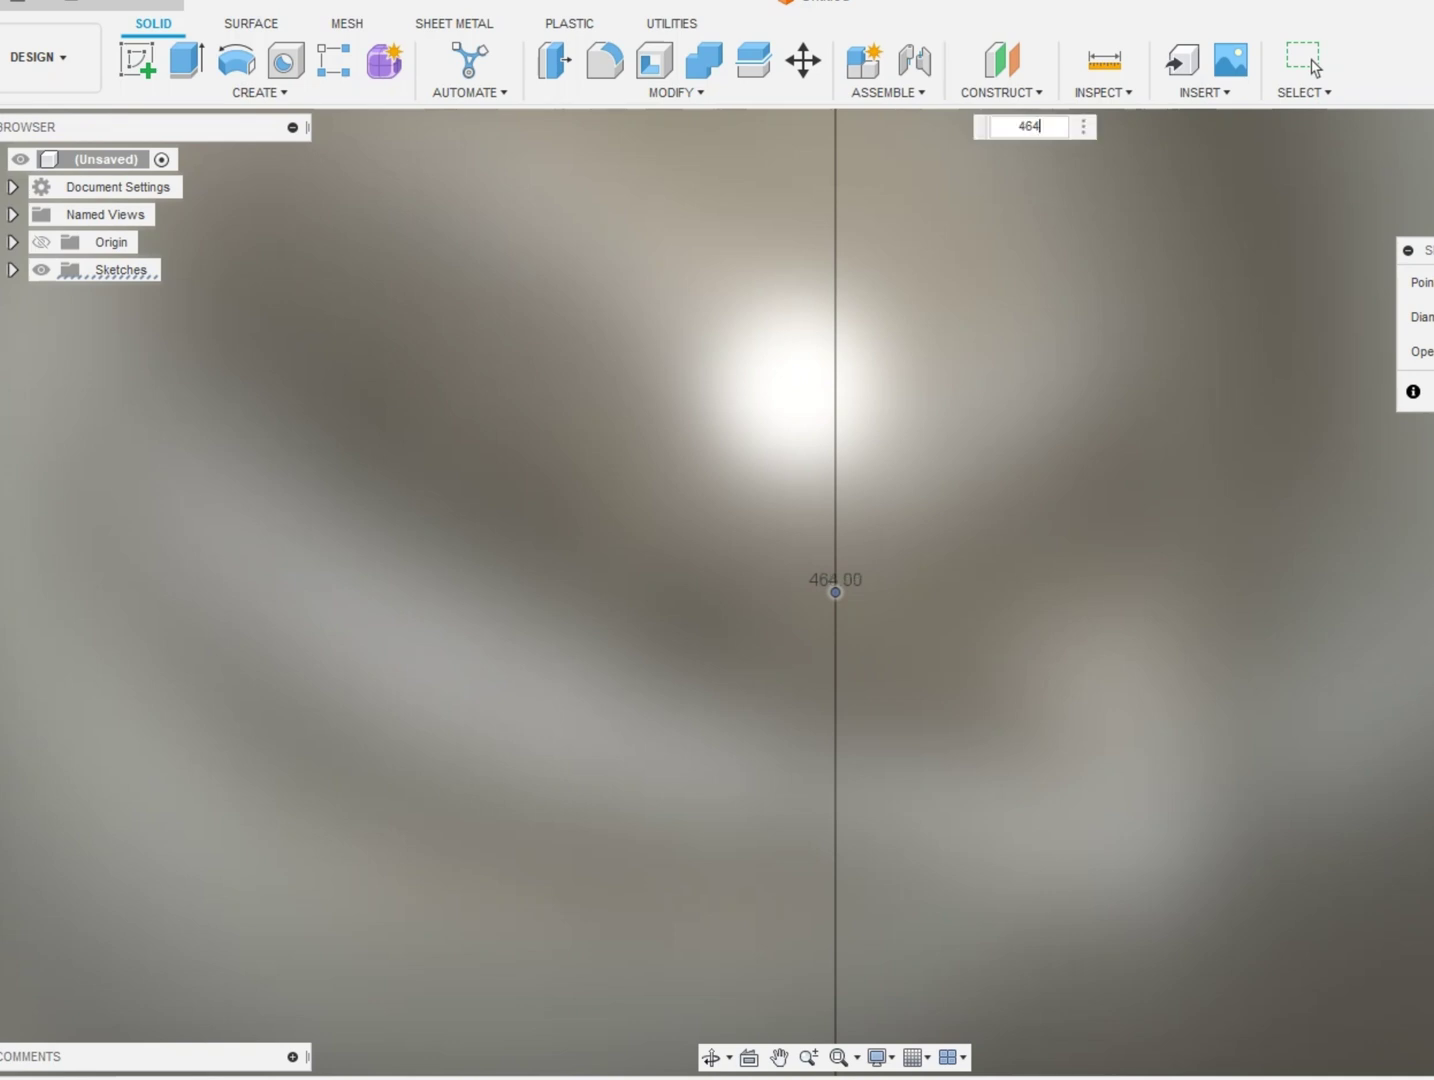
key("Return")
middle_click_drag(1176, 309, 886, 481, "shift")
scroll(886, 481, "down", 5)
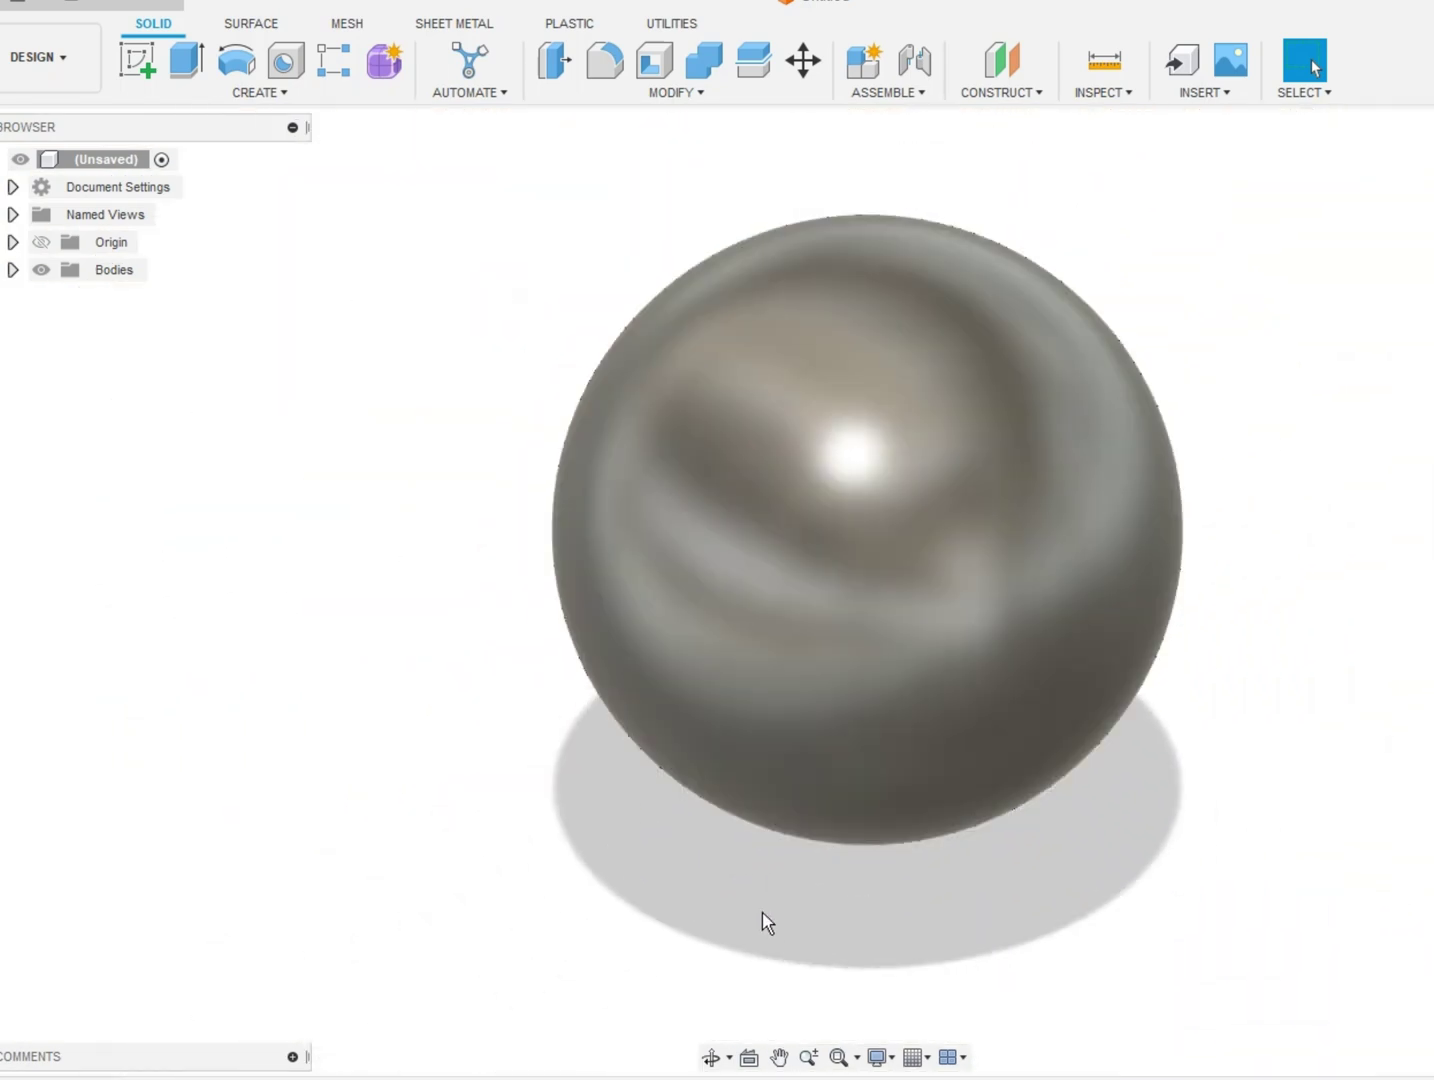
middle_click_drag(1405, 320, 678, 771, "shift")
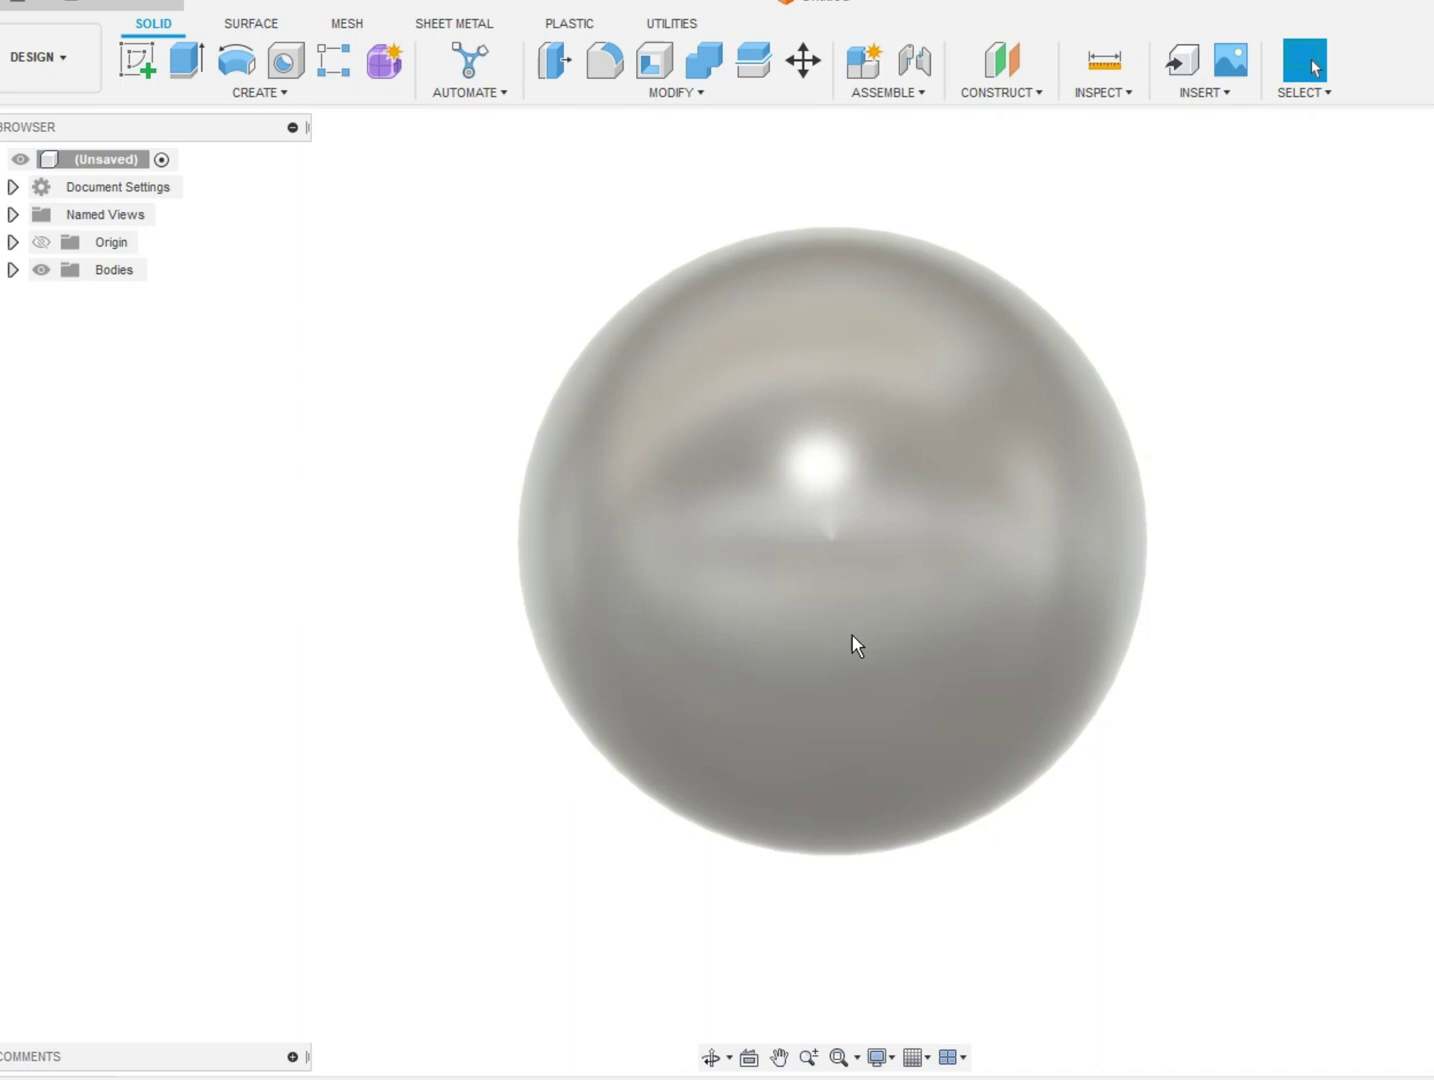
scroll(842, 464, "up", 2)
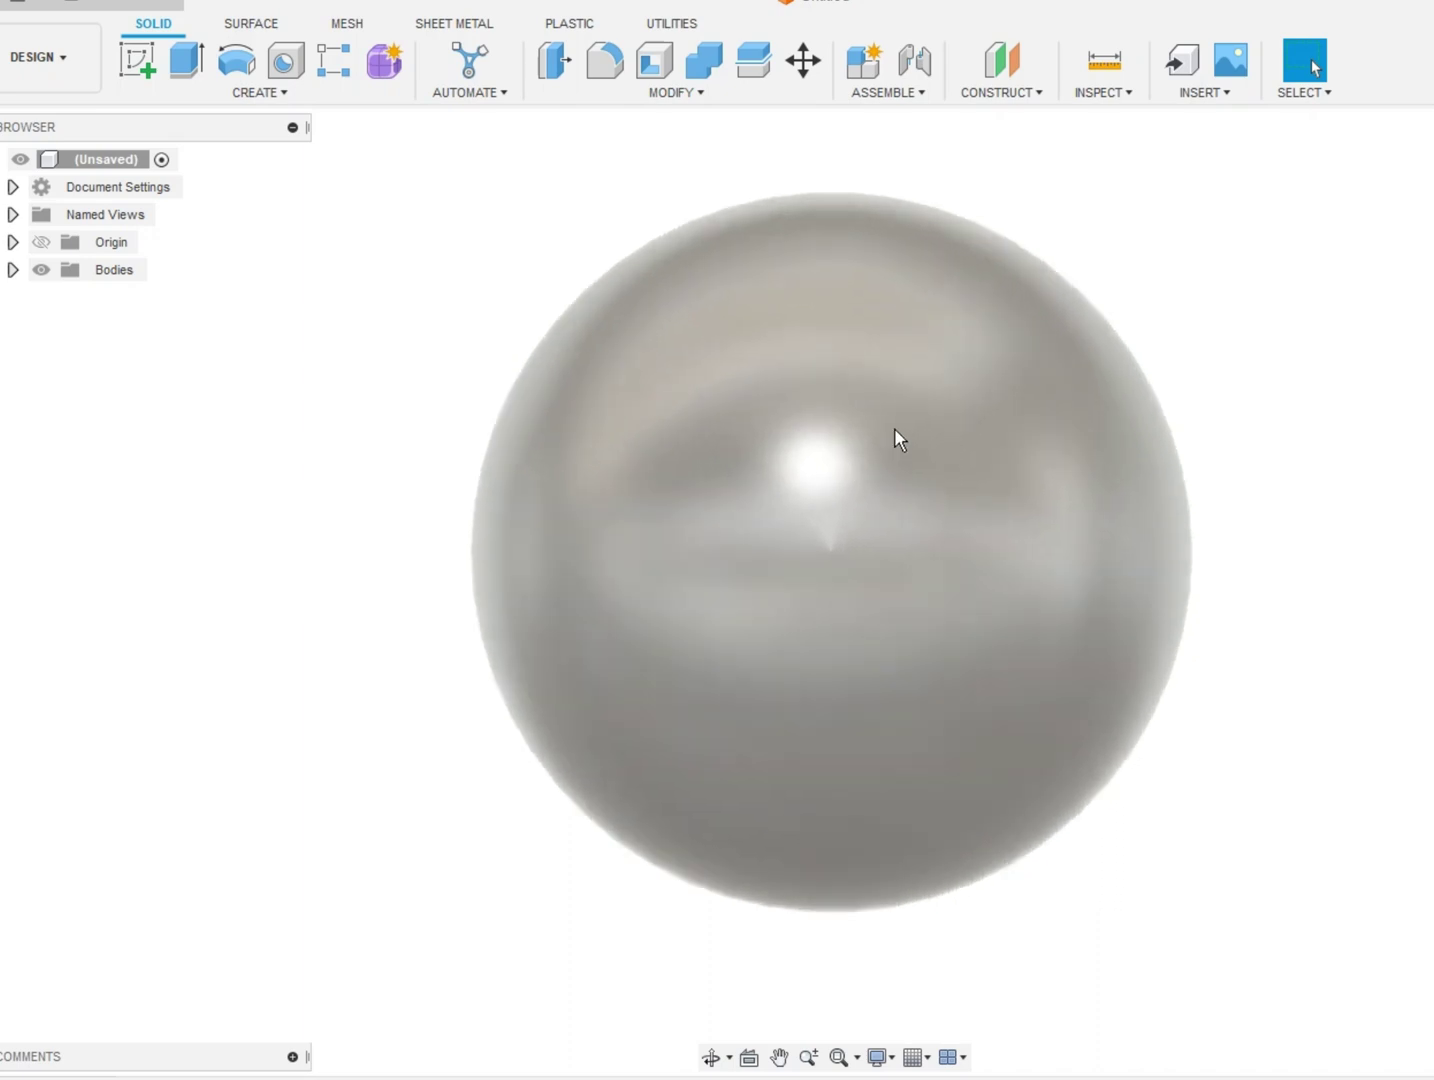
mouse_move(895, 430)
middle_mouse_down("shift")
mouse_move(813, 477)
mouse_move(864, 352)
middle_mouse_up("shift")
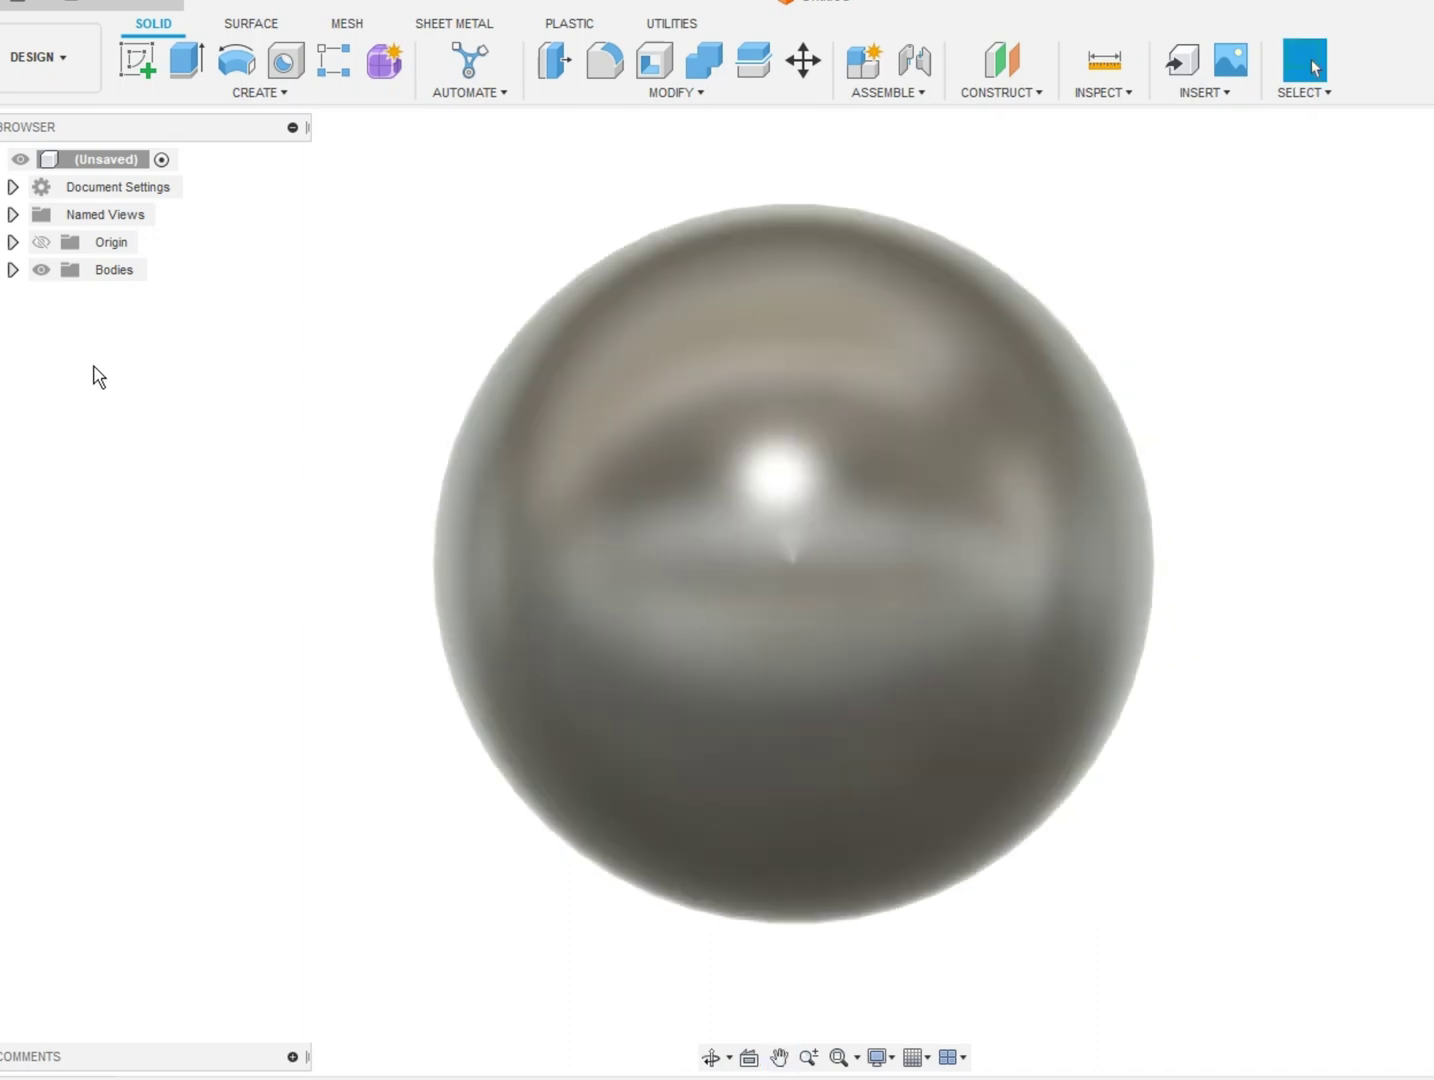
Create Plane1 at 0 mm offset from the ground plane
left_click(995, 95)
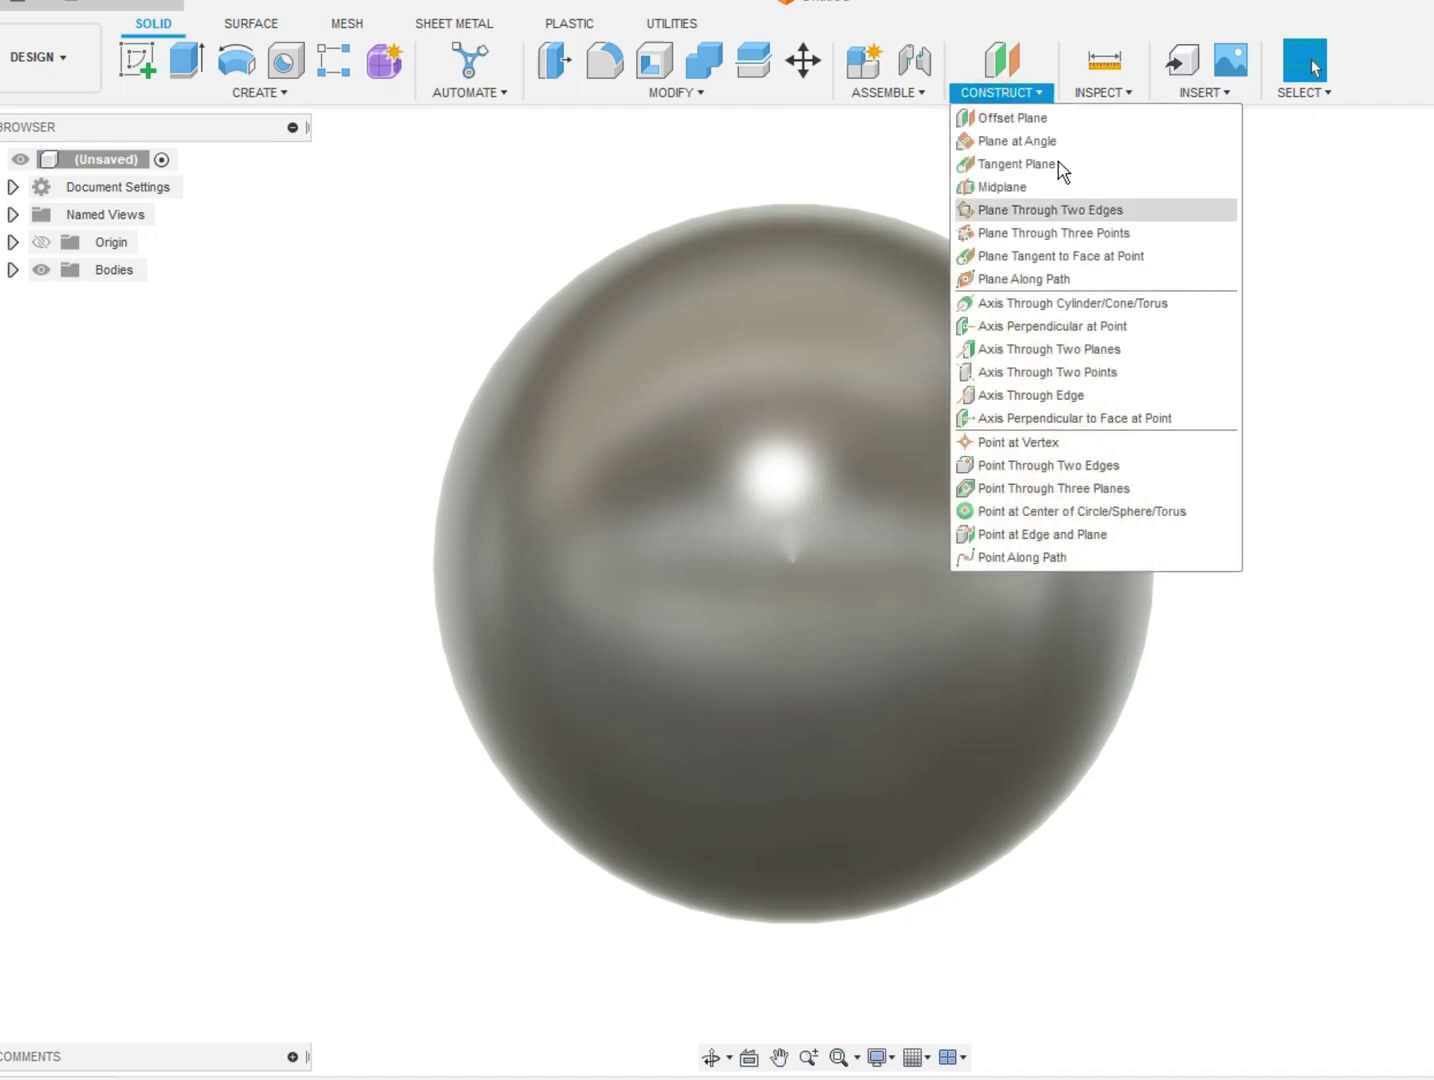
left_click(1002, 118)
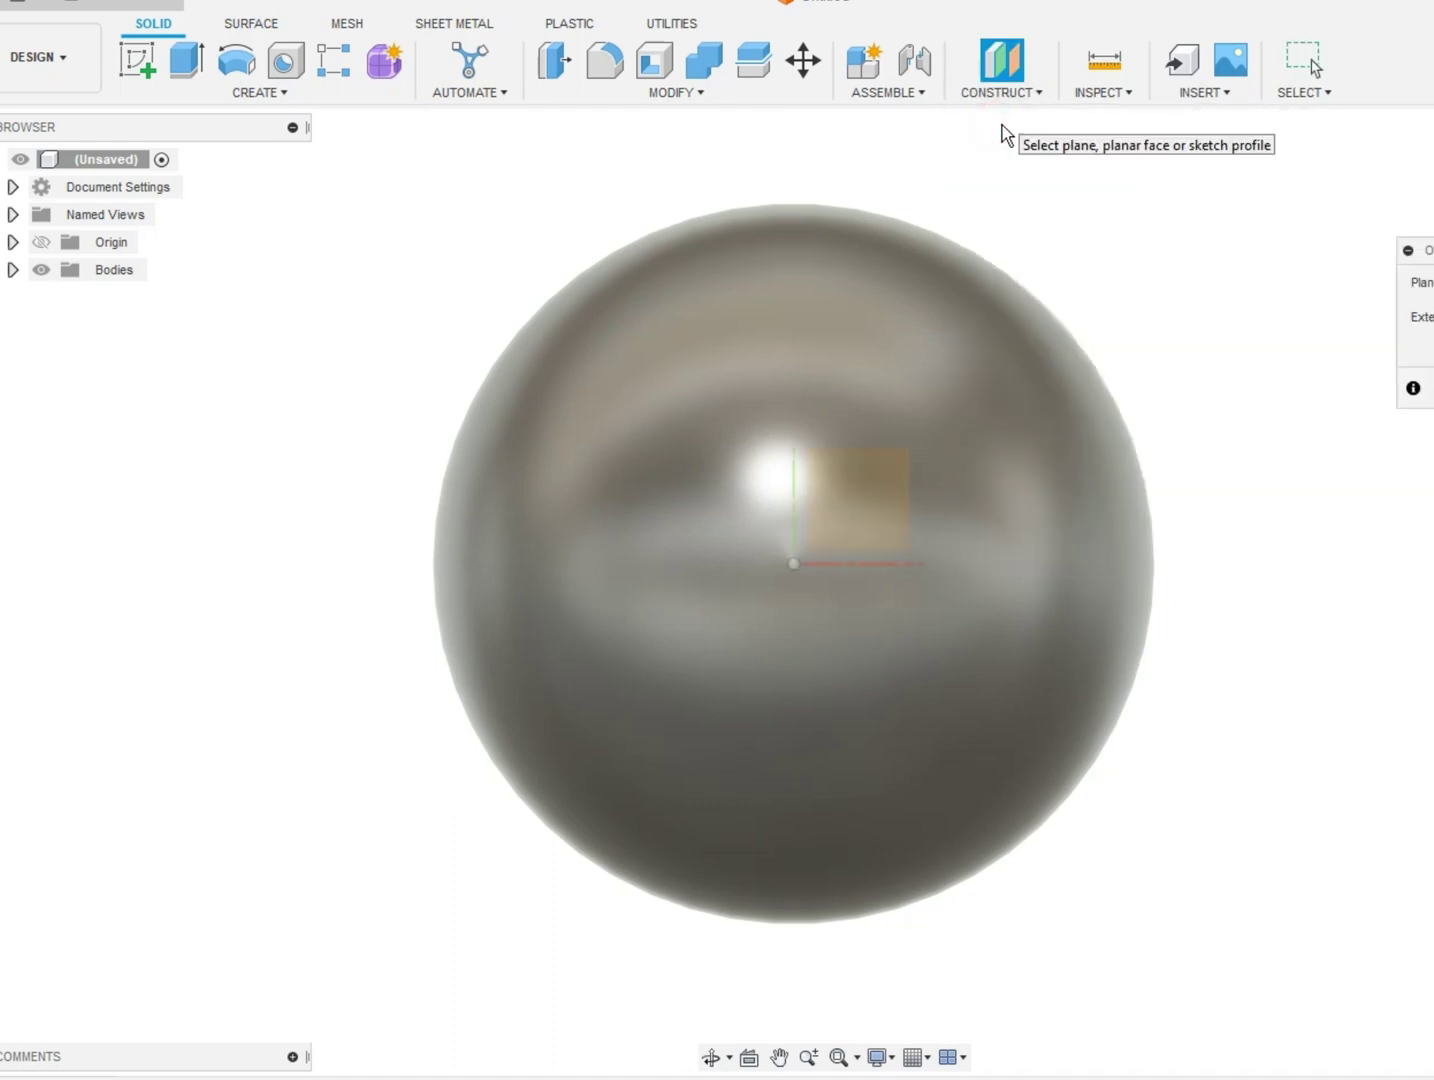
left_click(841, 564)
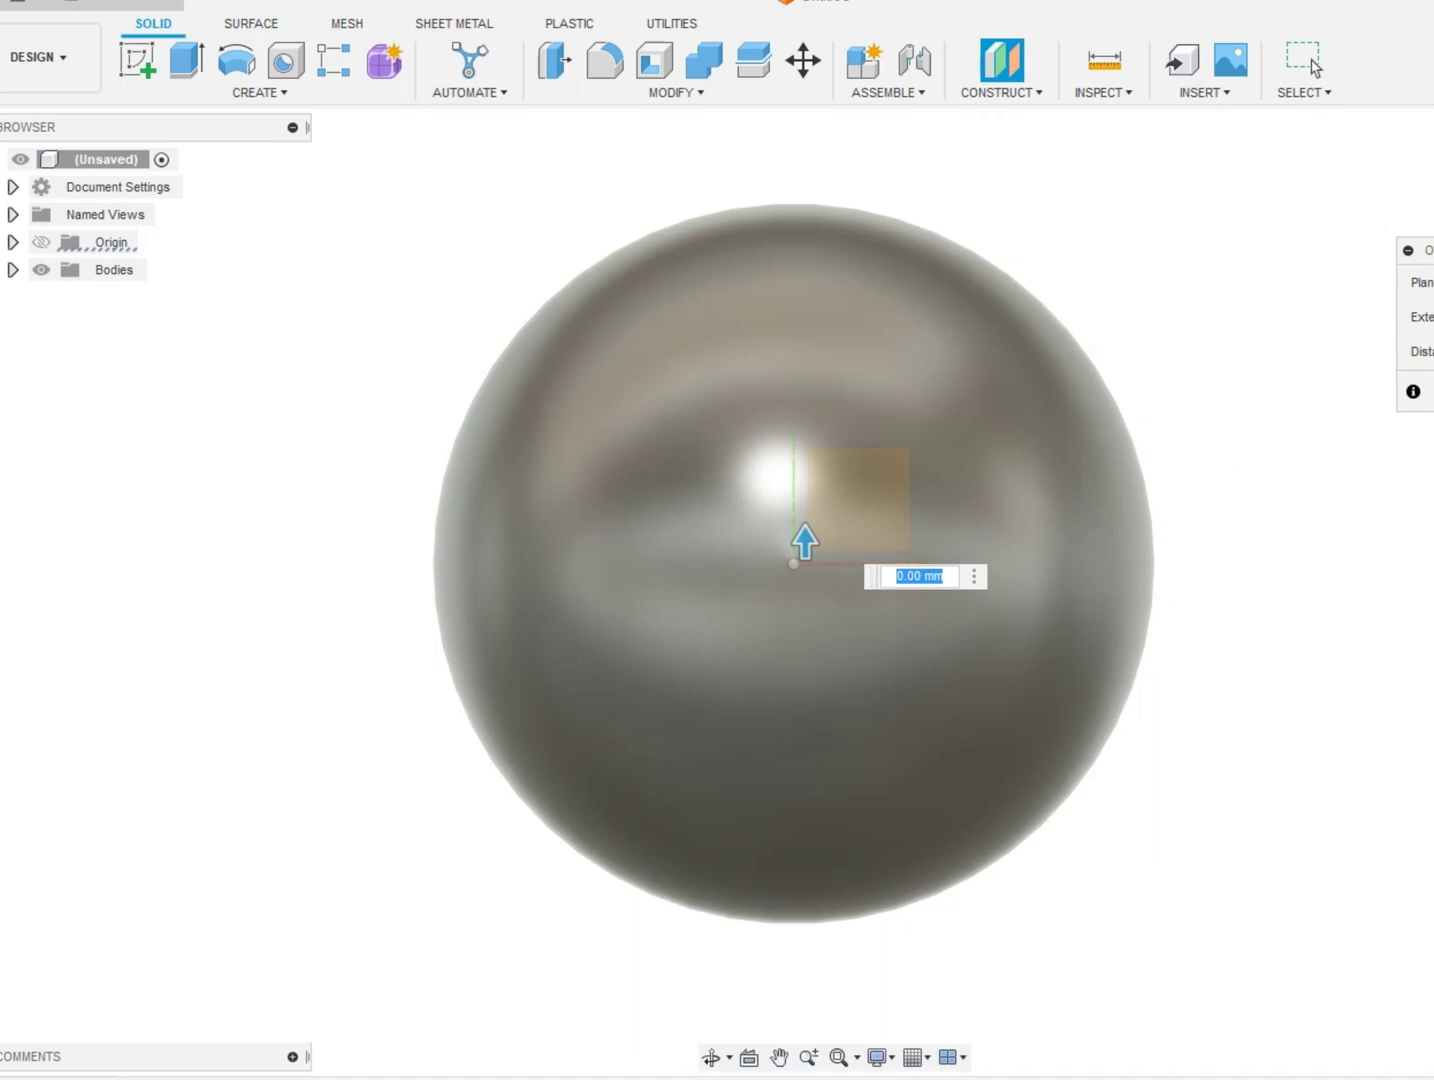
key("Return")
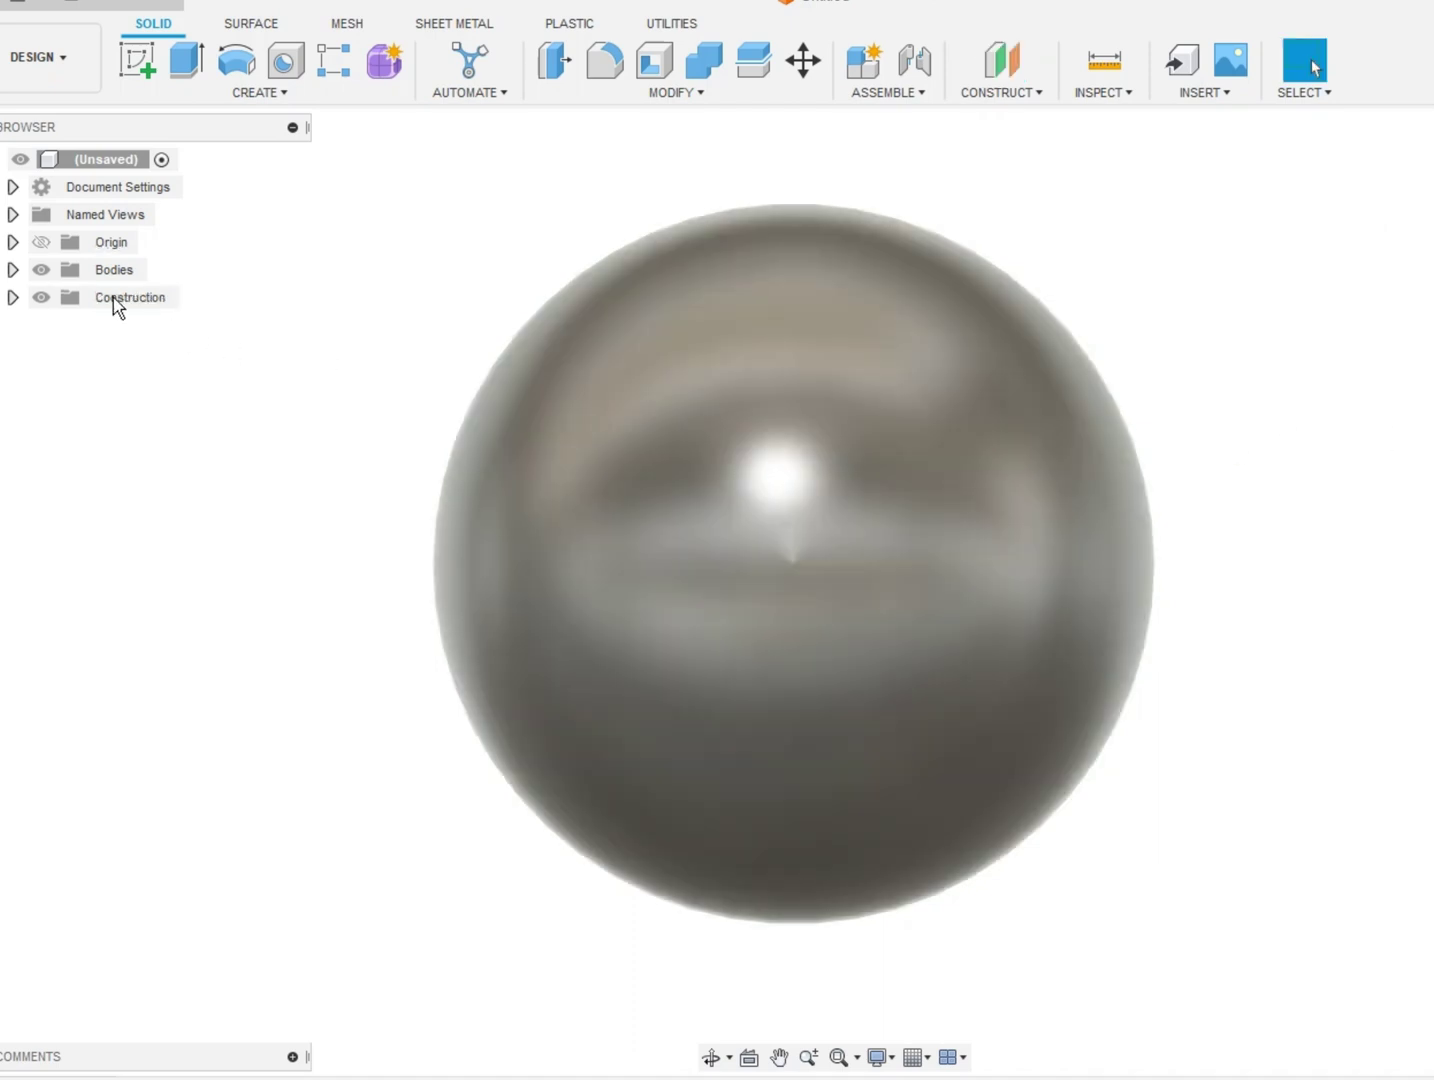
Split the sphere into two bodies using Plane1
left_click(12, 298)
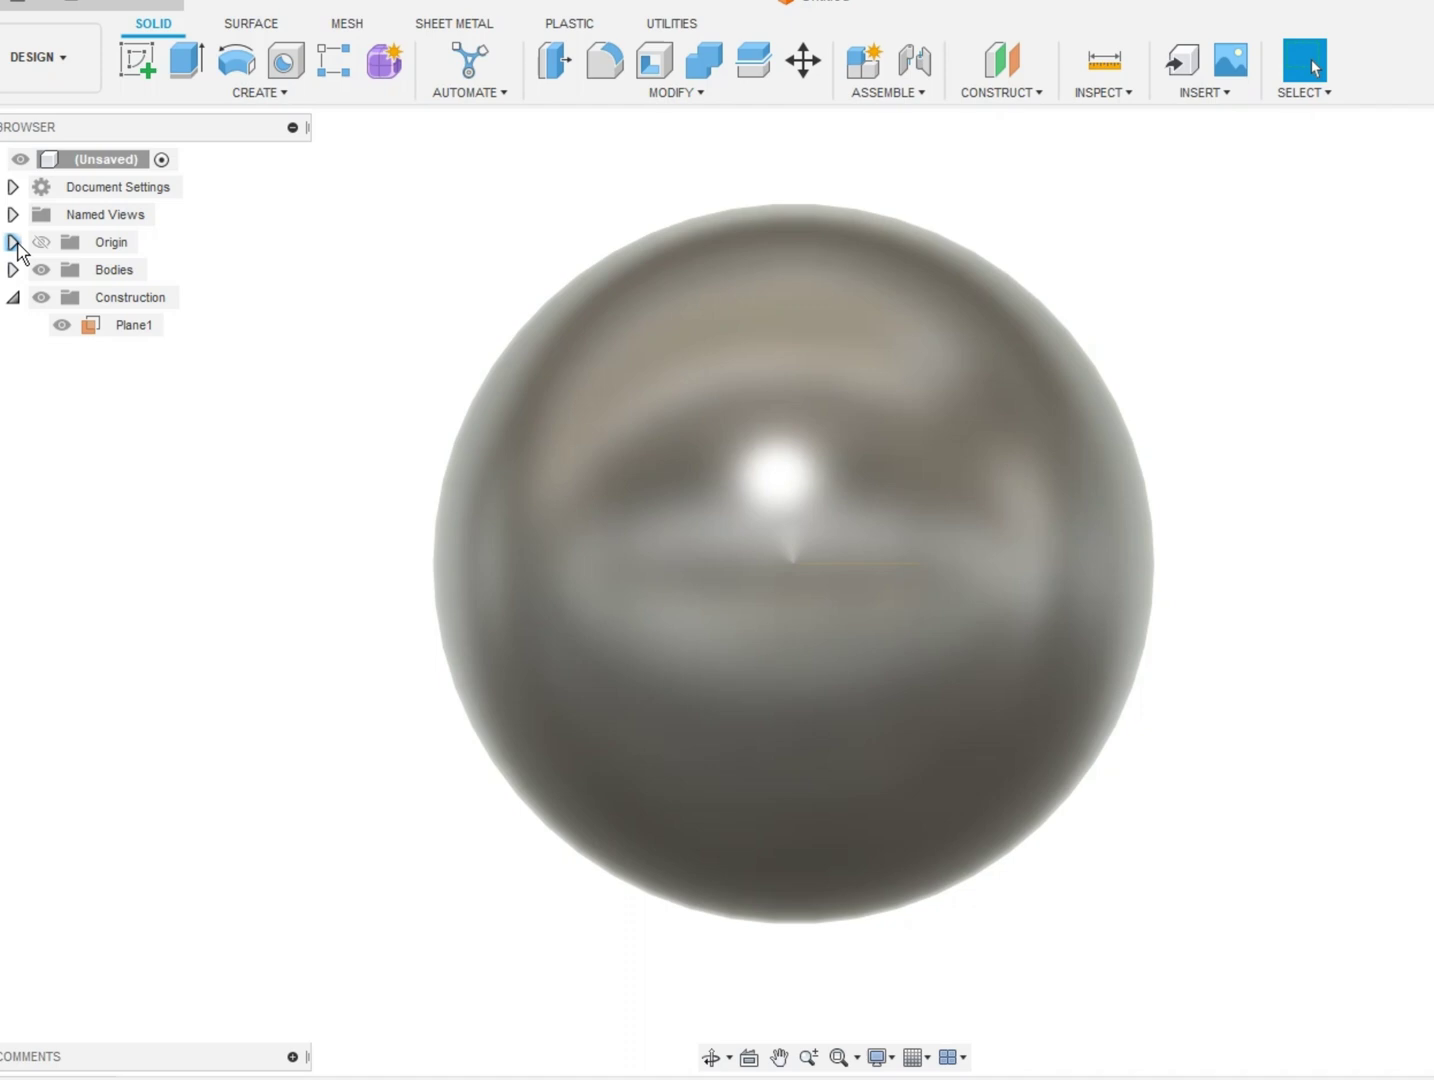
left_click(12, 270)
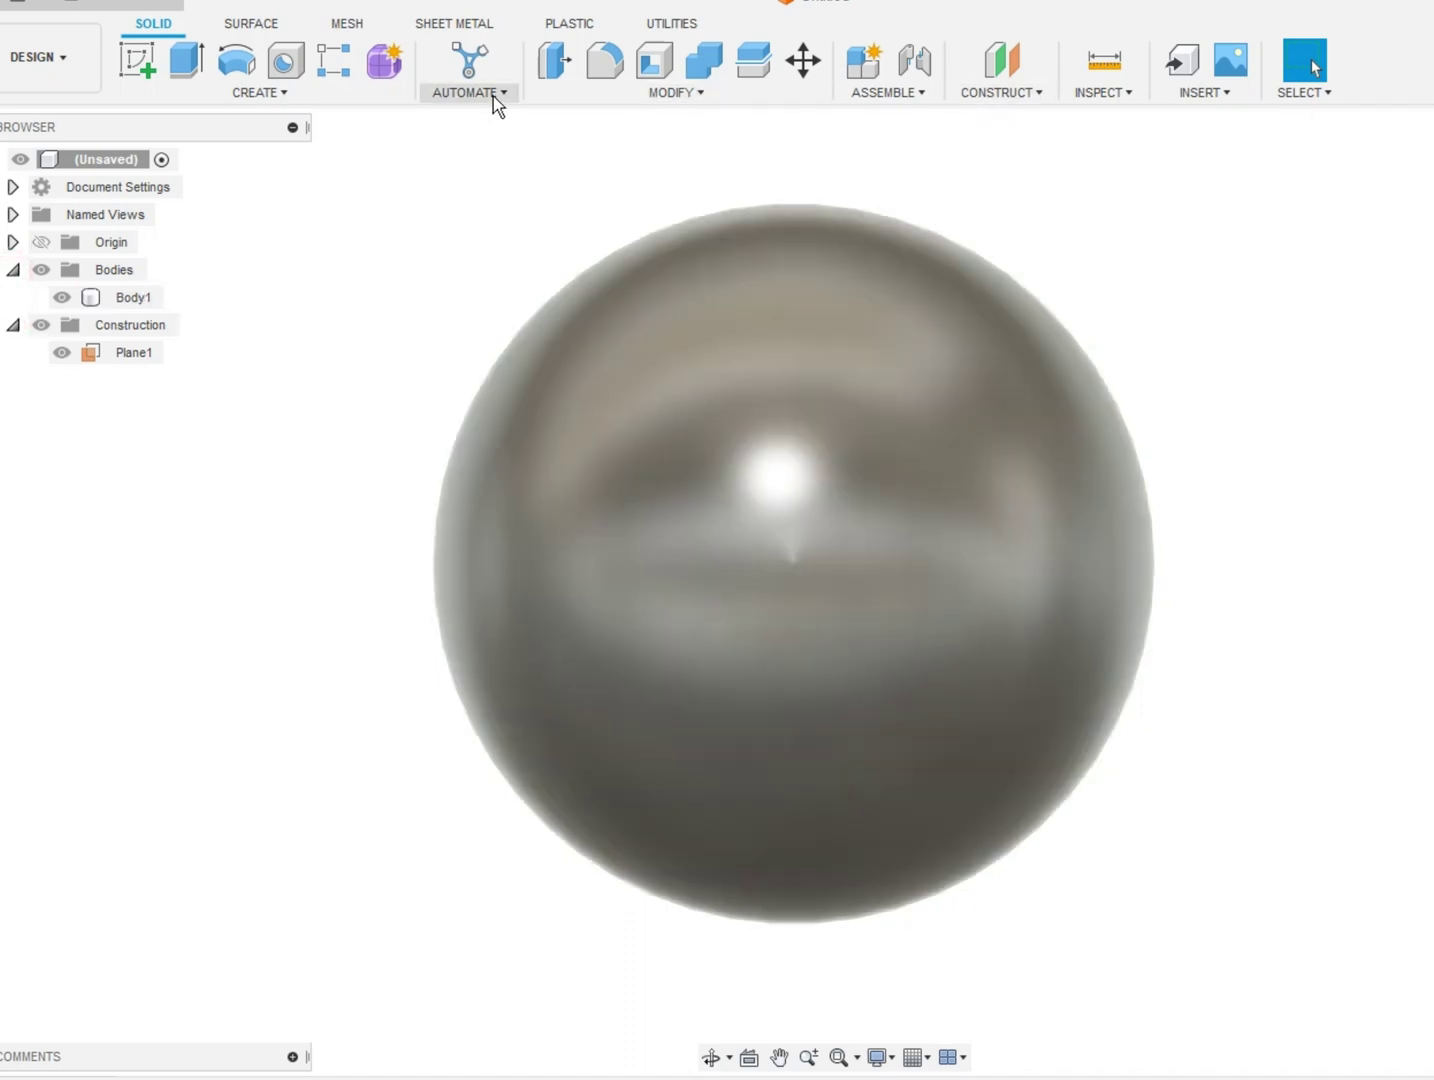
left_click(642, 92)
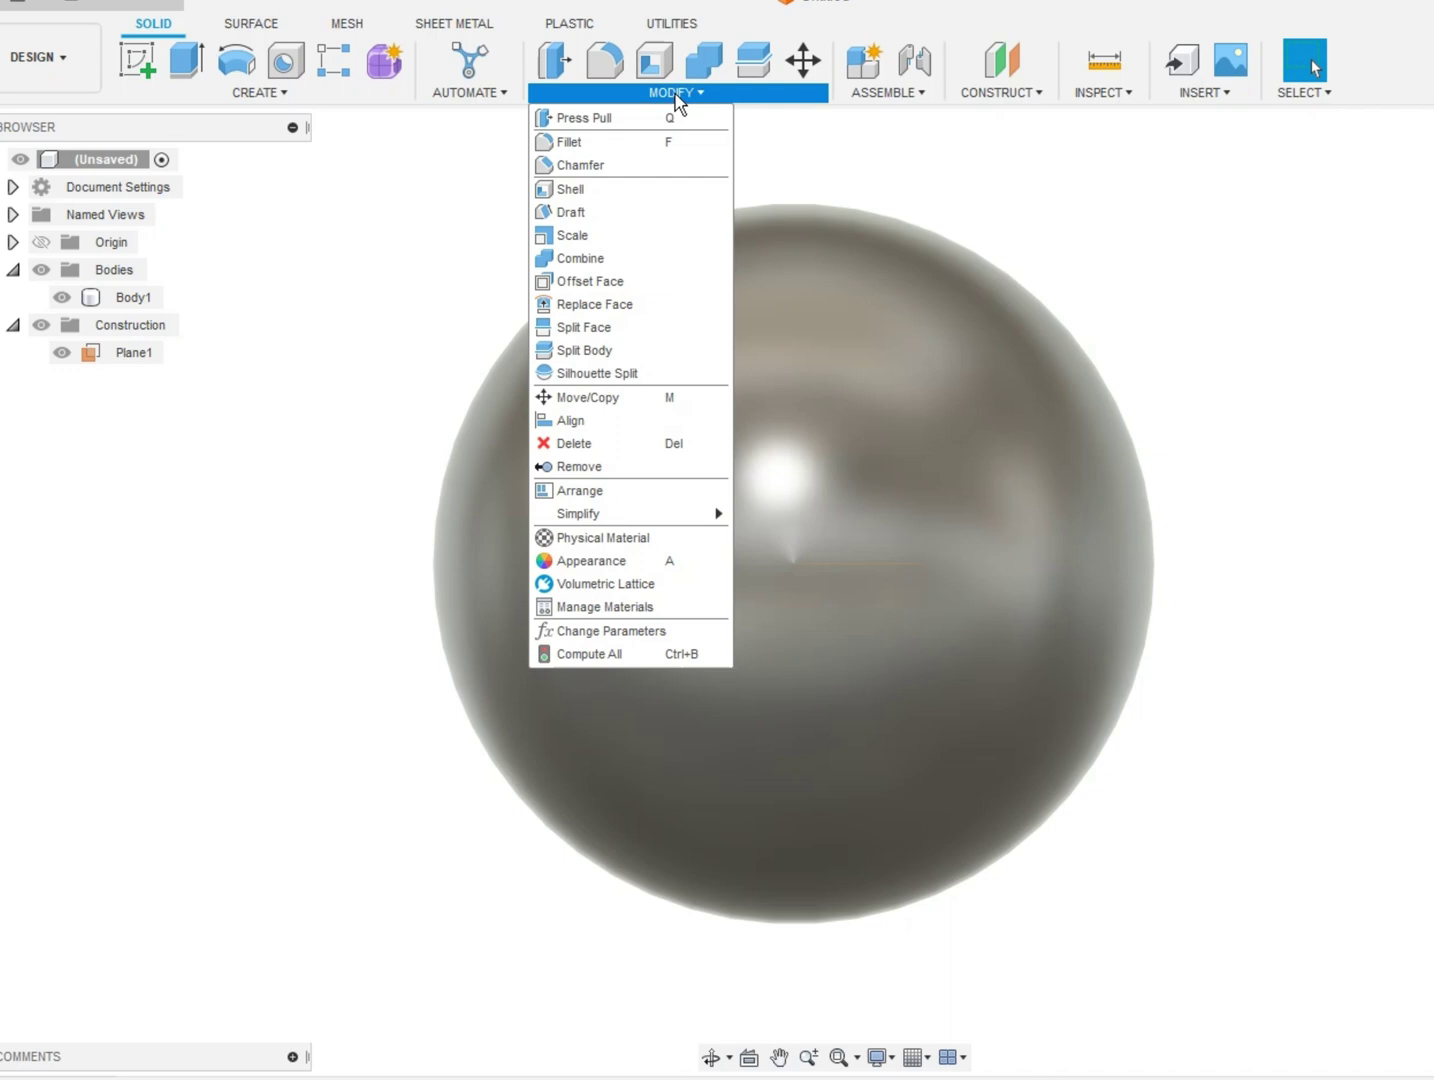
left_click(600, 350)
left_click(950, 339)
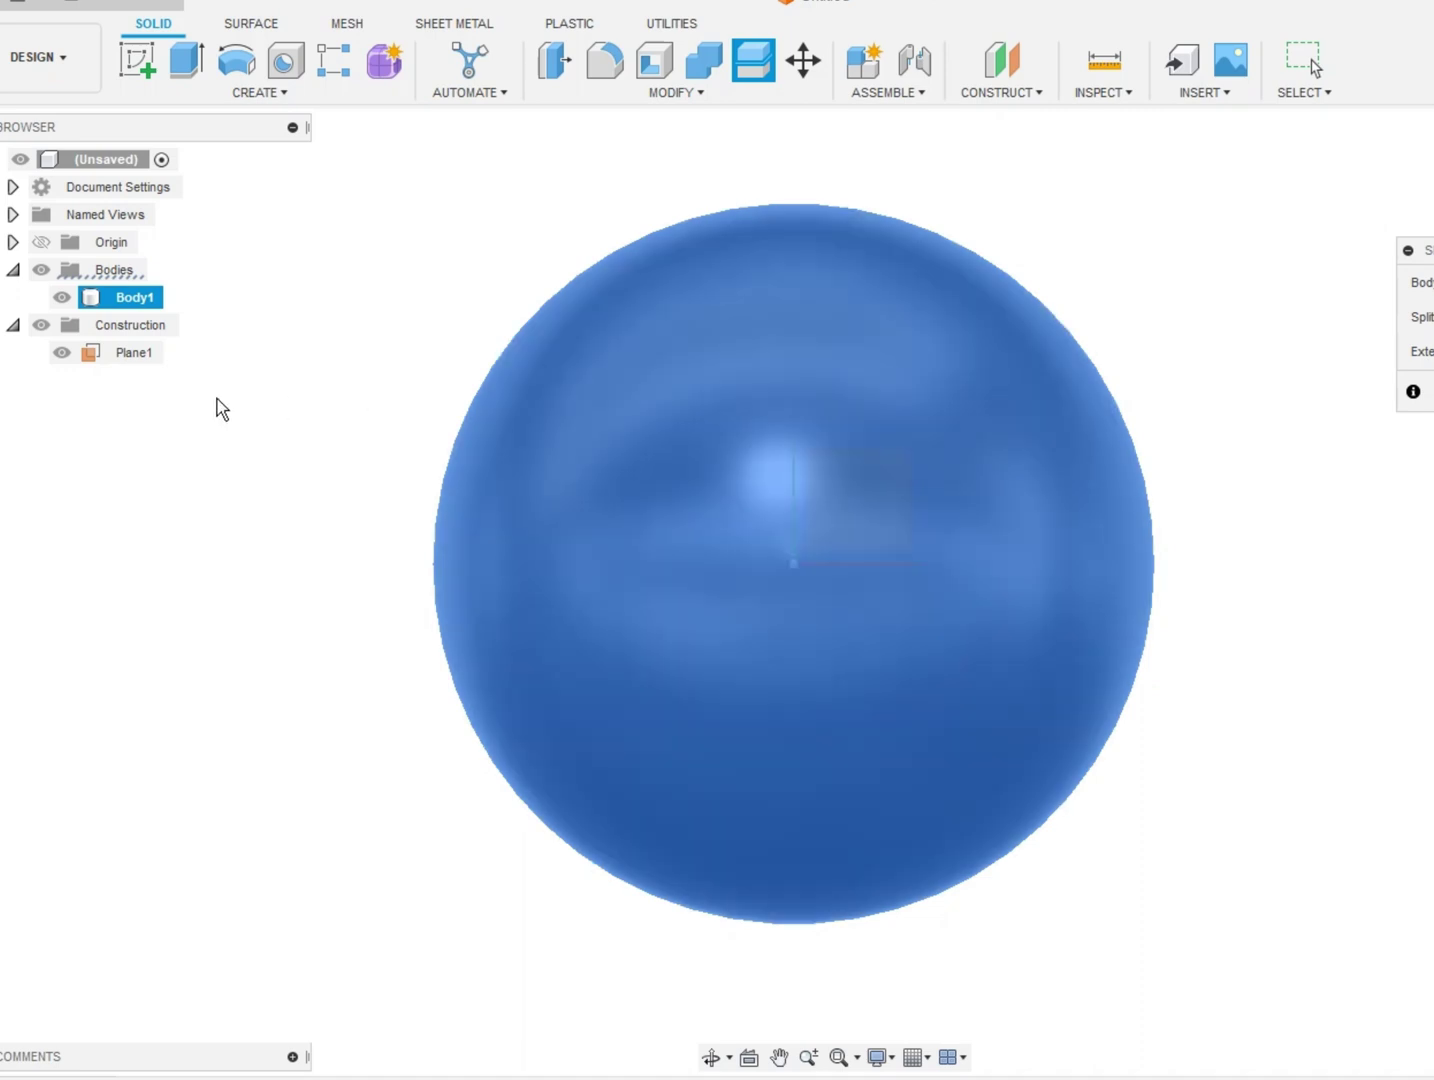
left_click(133, 356)
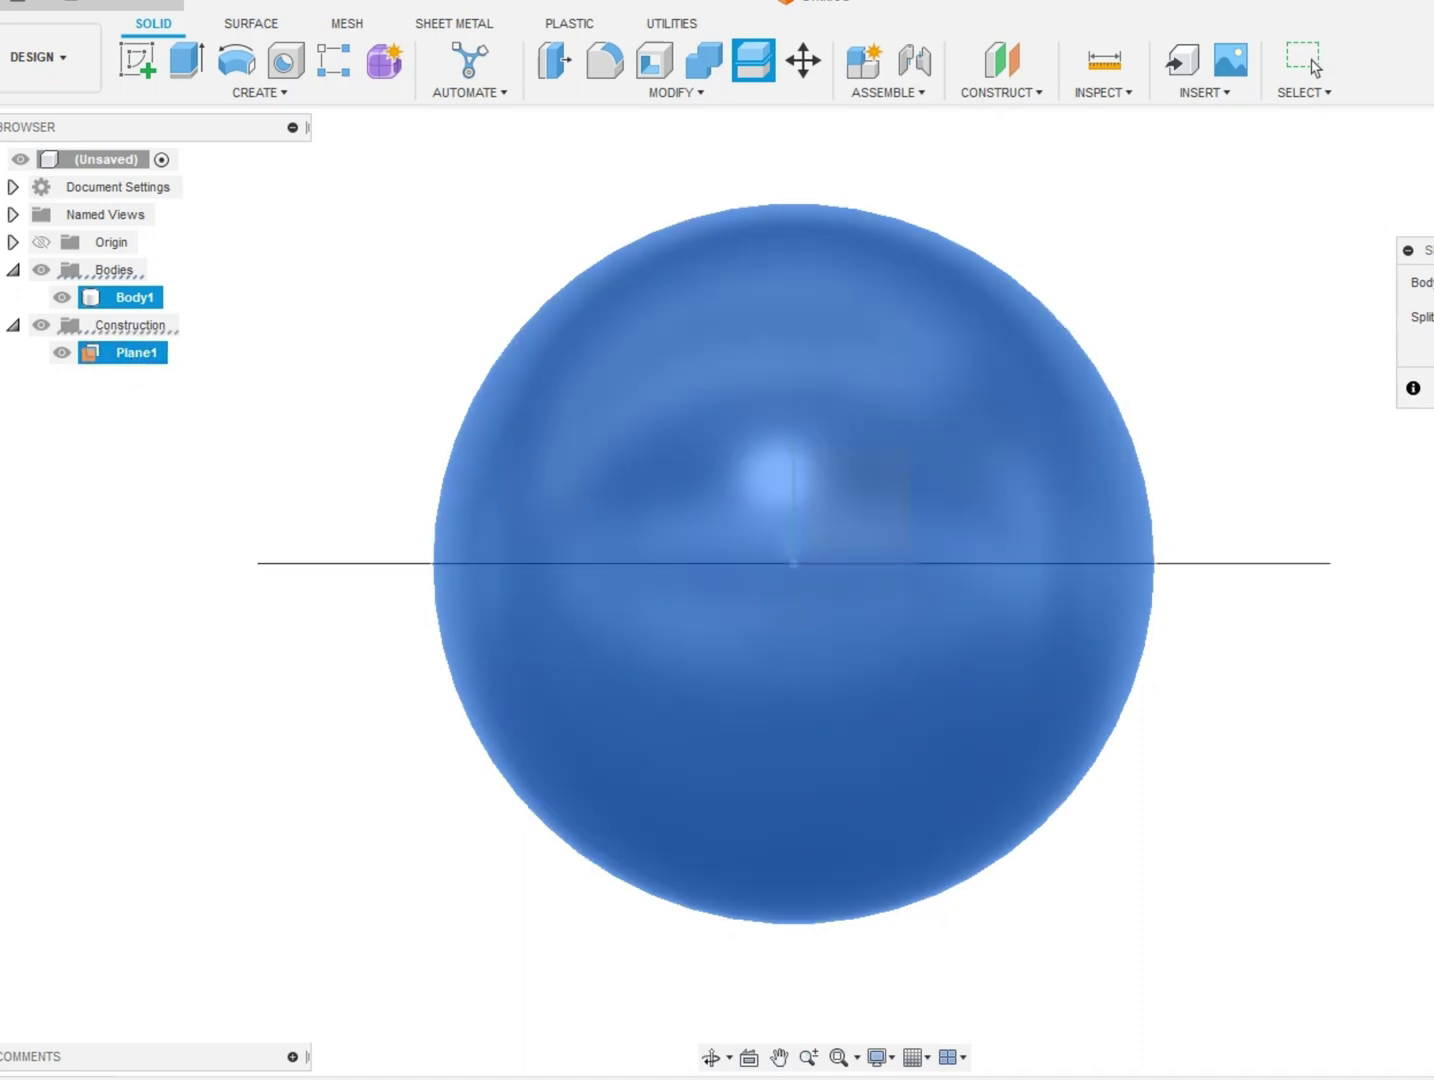
left_click(1312, 64)
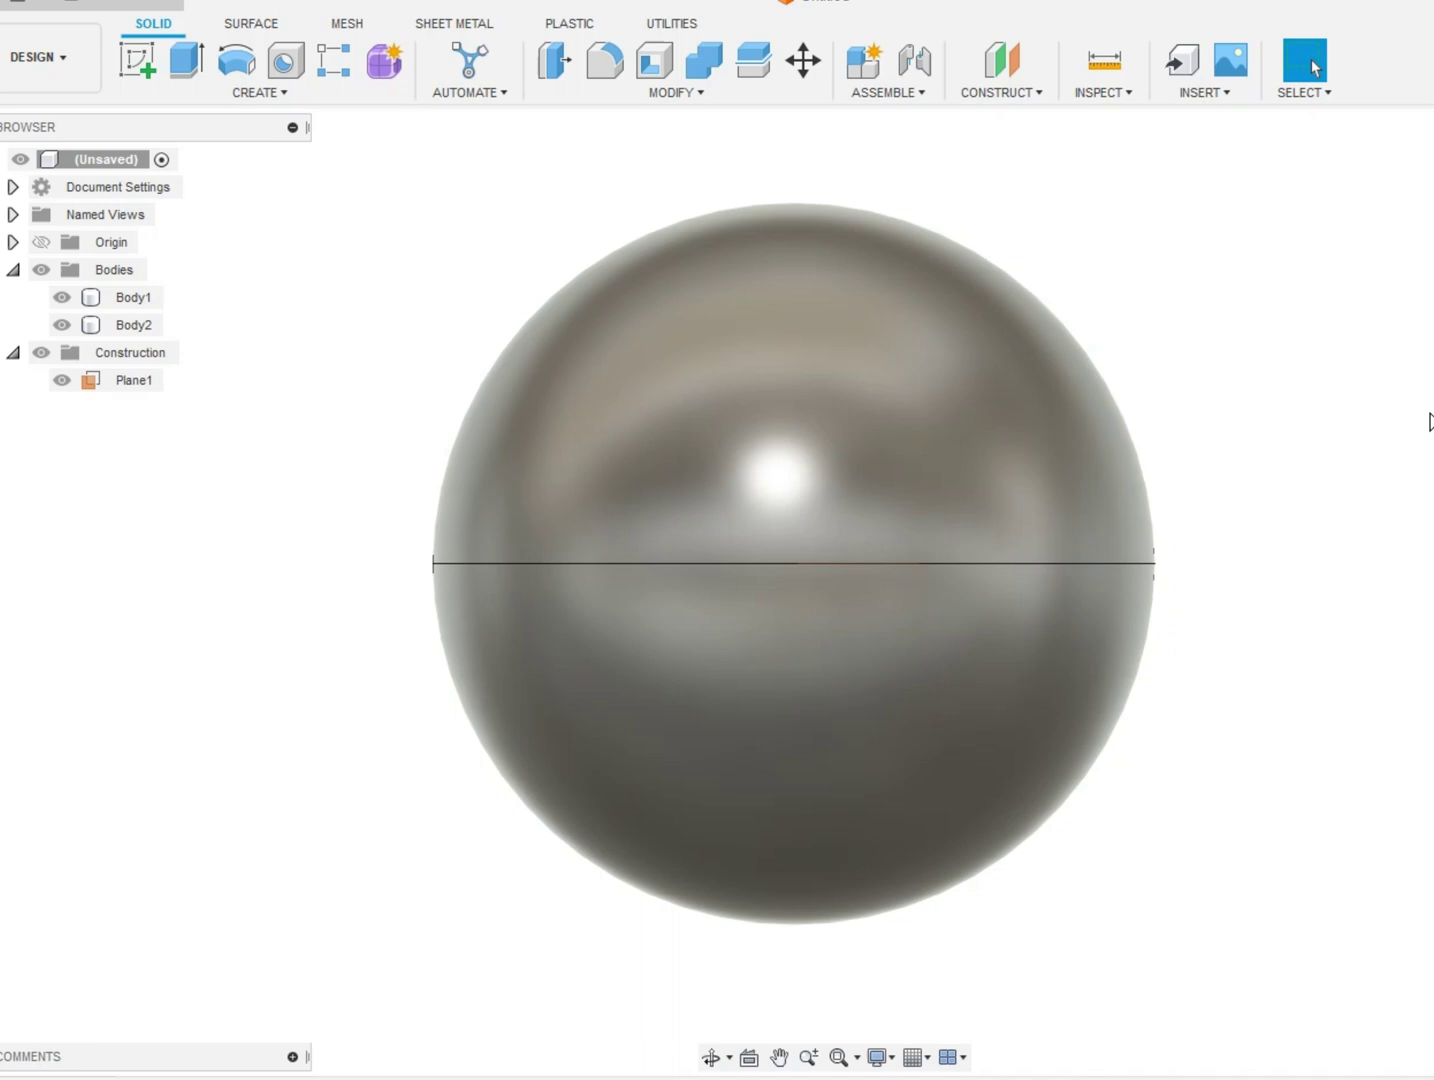
Hide Body1 so only the upper hemisphere remains visible
left_click(72, 325)
left_click(61, 325)
left_click(61, 325)
left_click(61, 297)
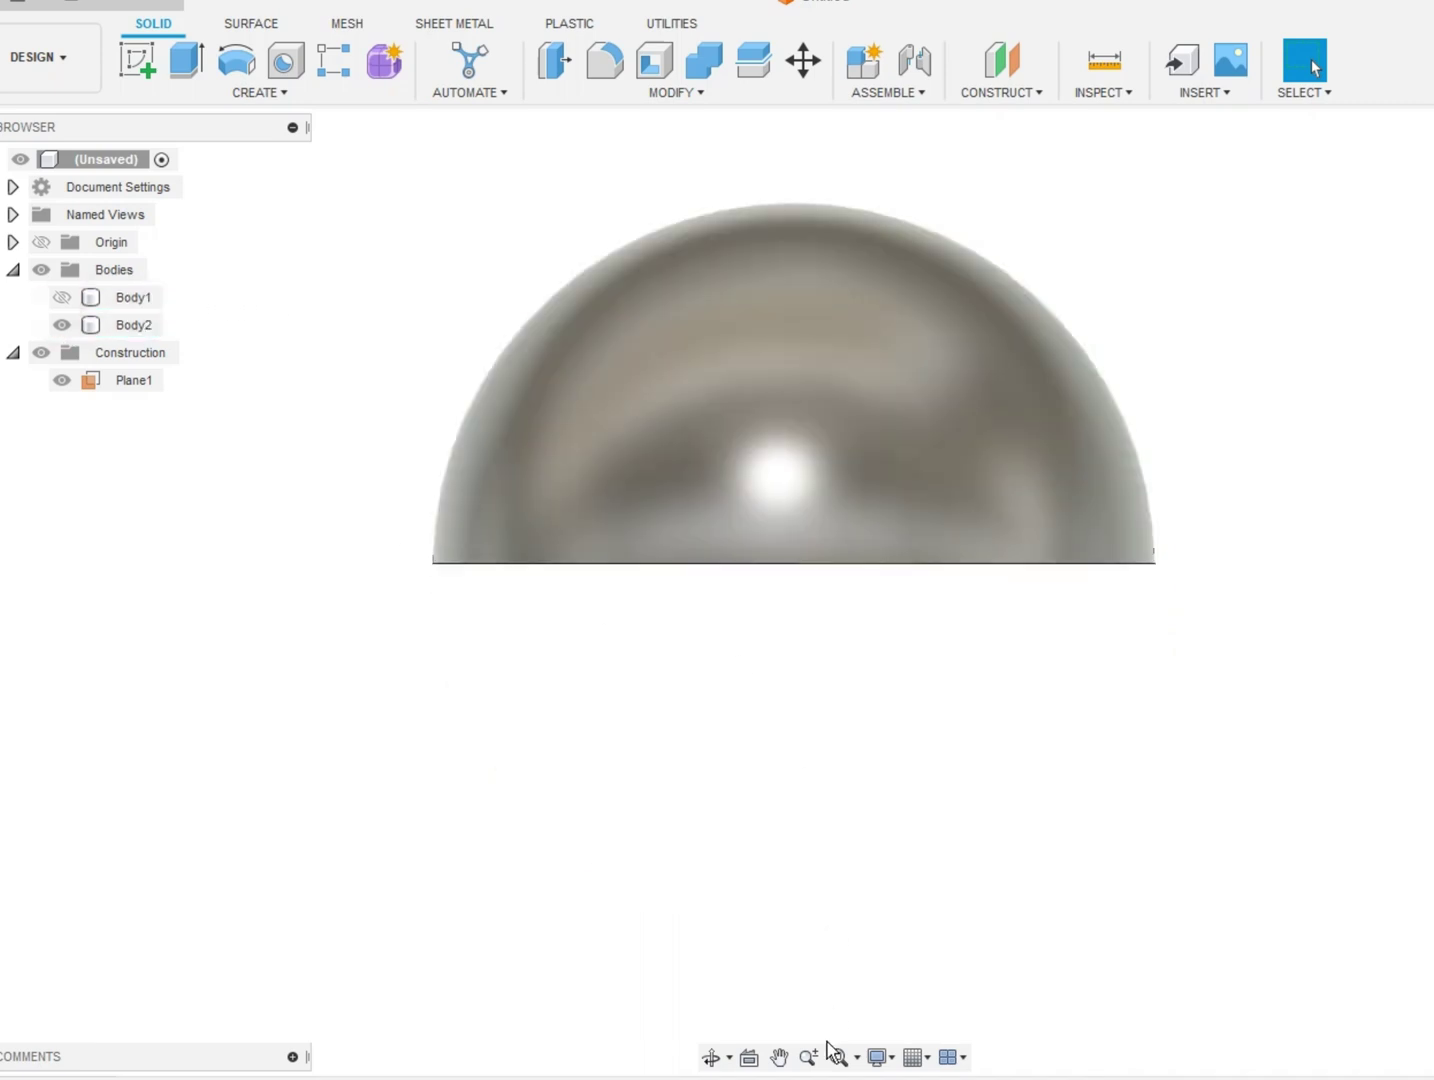
left_click(711, 1057)
Shell the hemisphere with a 5 mm inside thickness, leaving its flat bottom face open
mouse_move(838, 826)
left_mouse_down()
mouse_move(832, 775)
mouse_move(823, 860)
mouse_move(822, 816)
left_mouse_up()
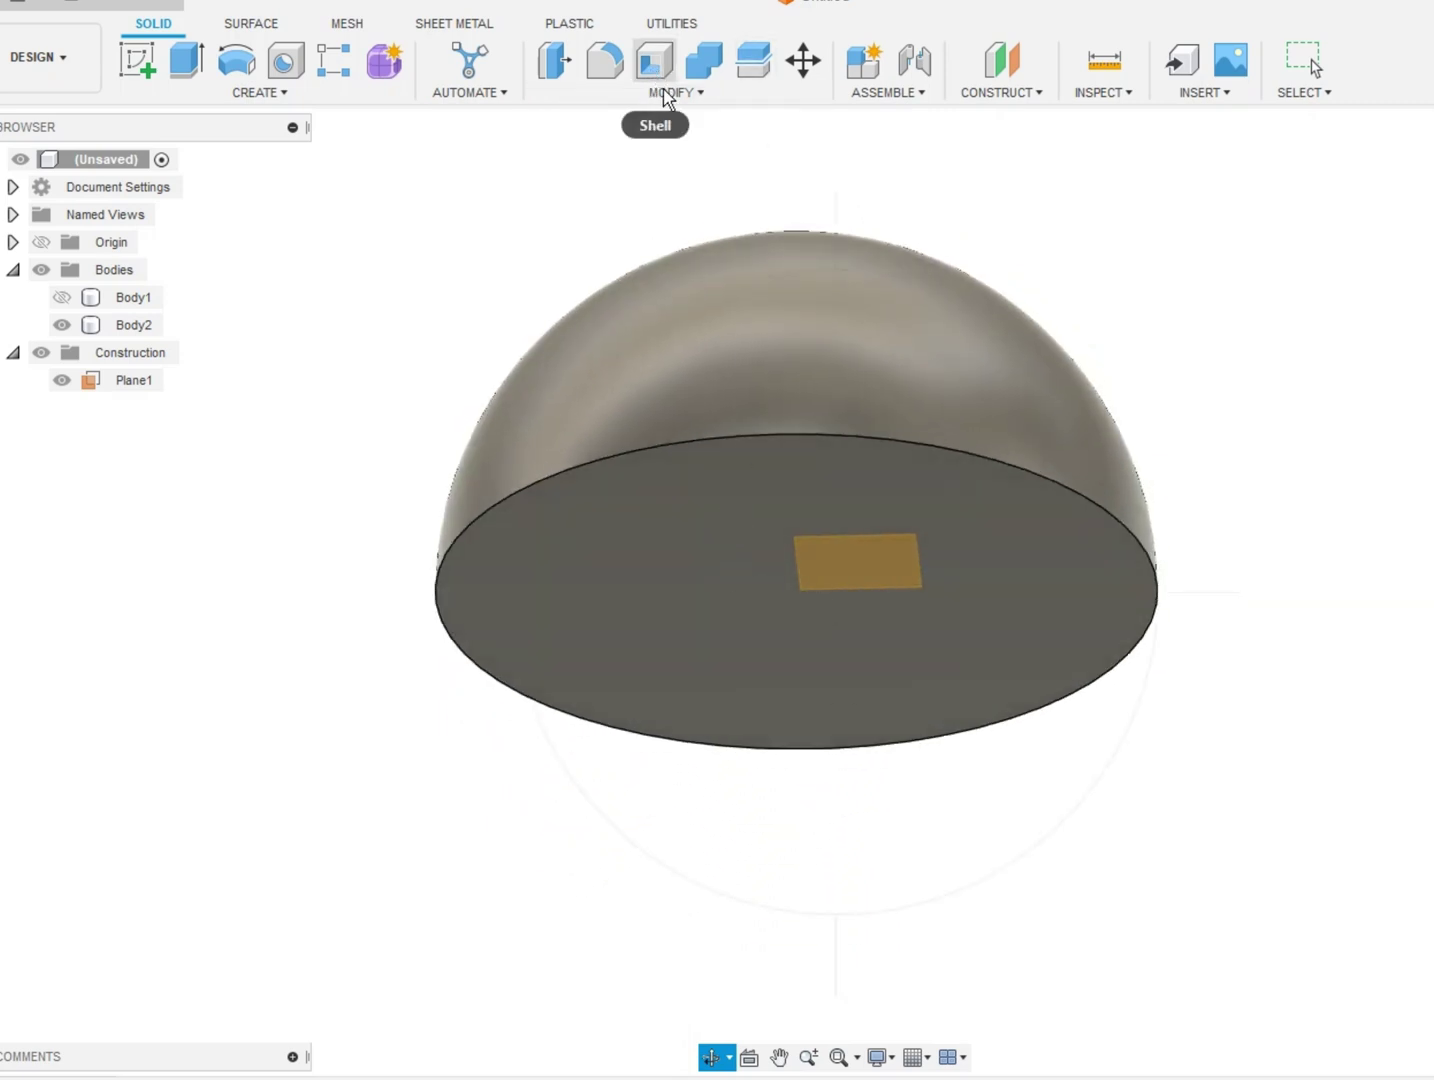
left_click(656, 62)
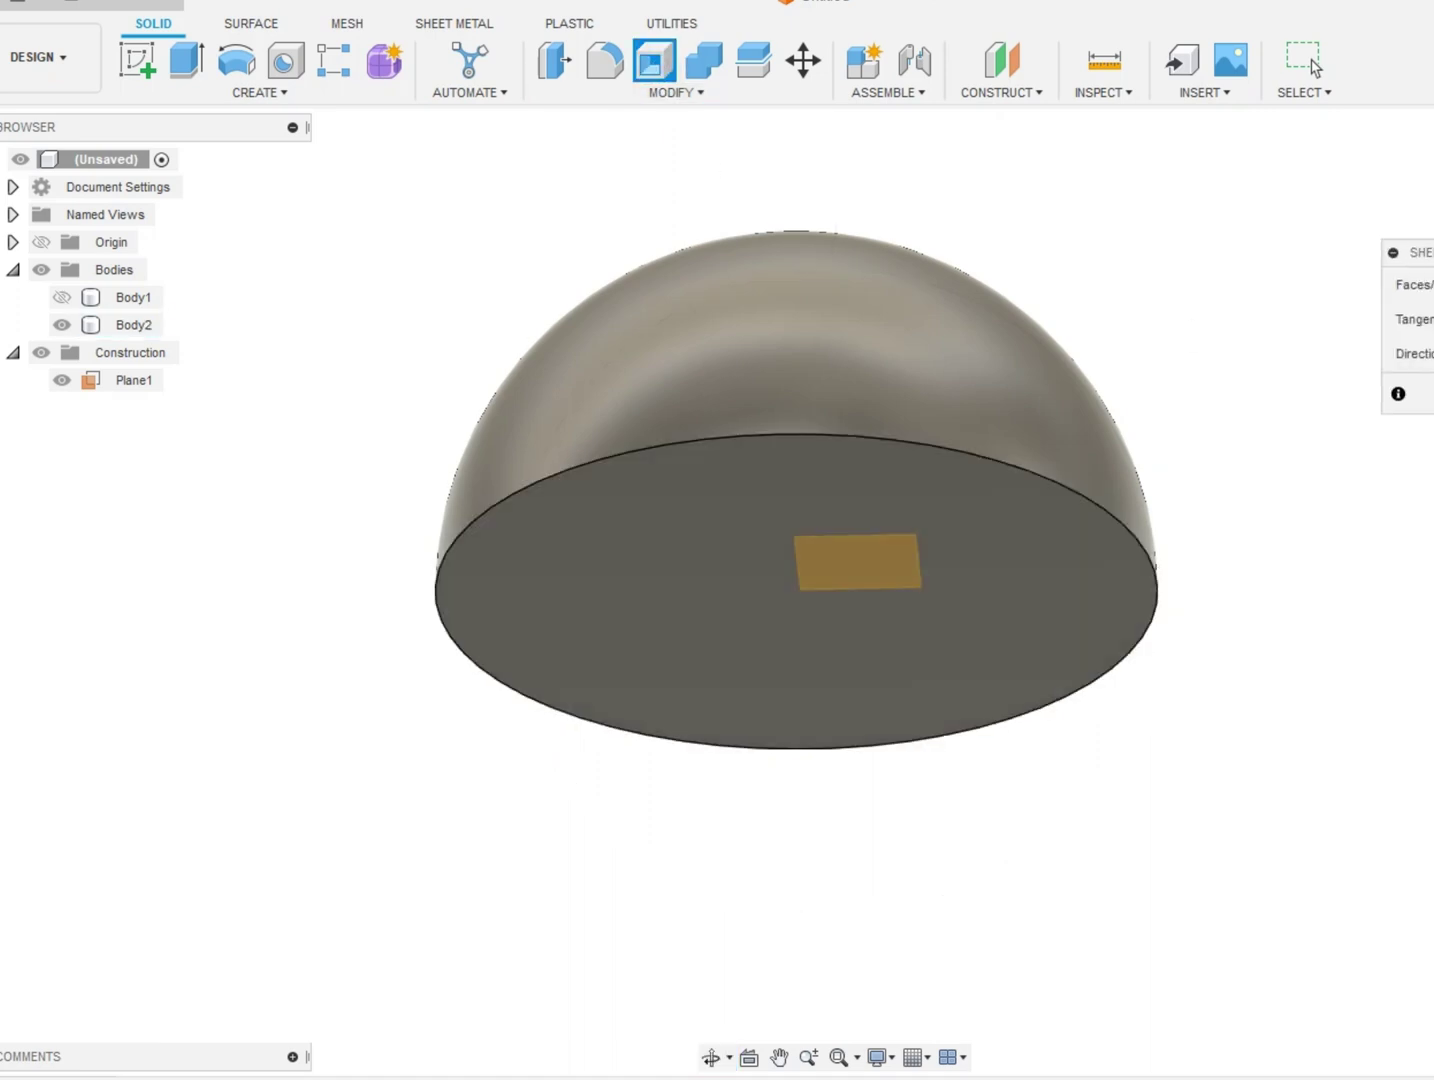
left_click(646, 521)
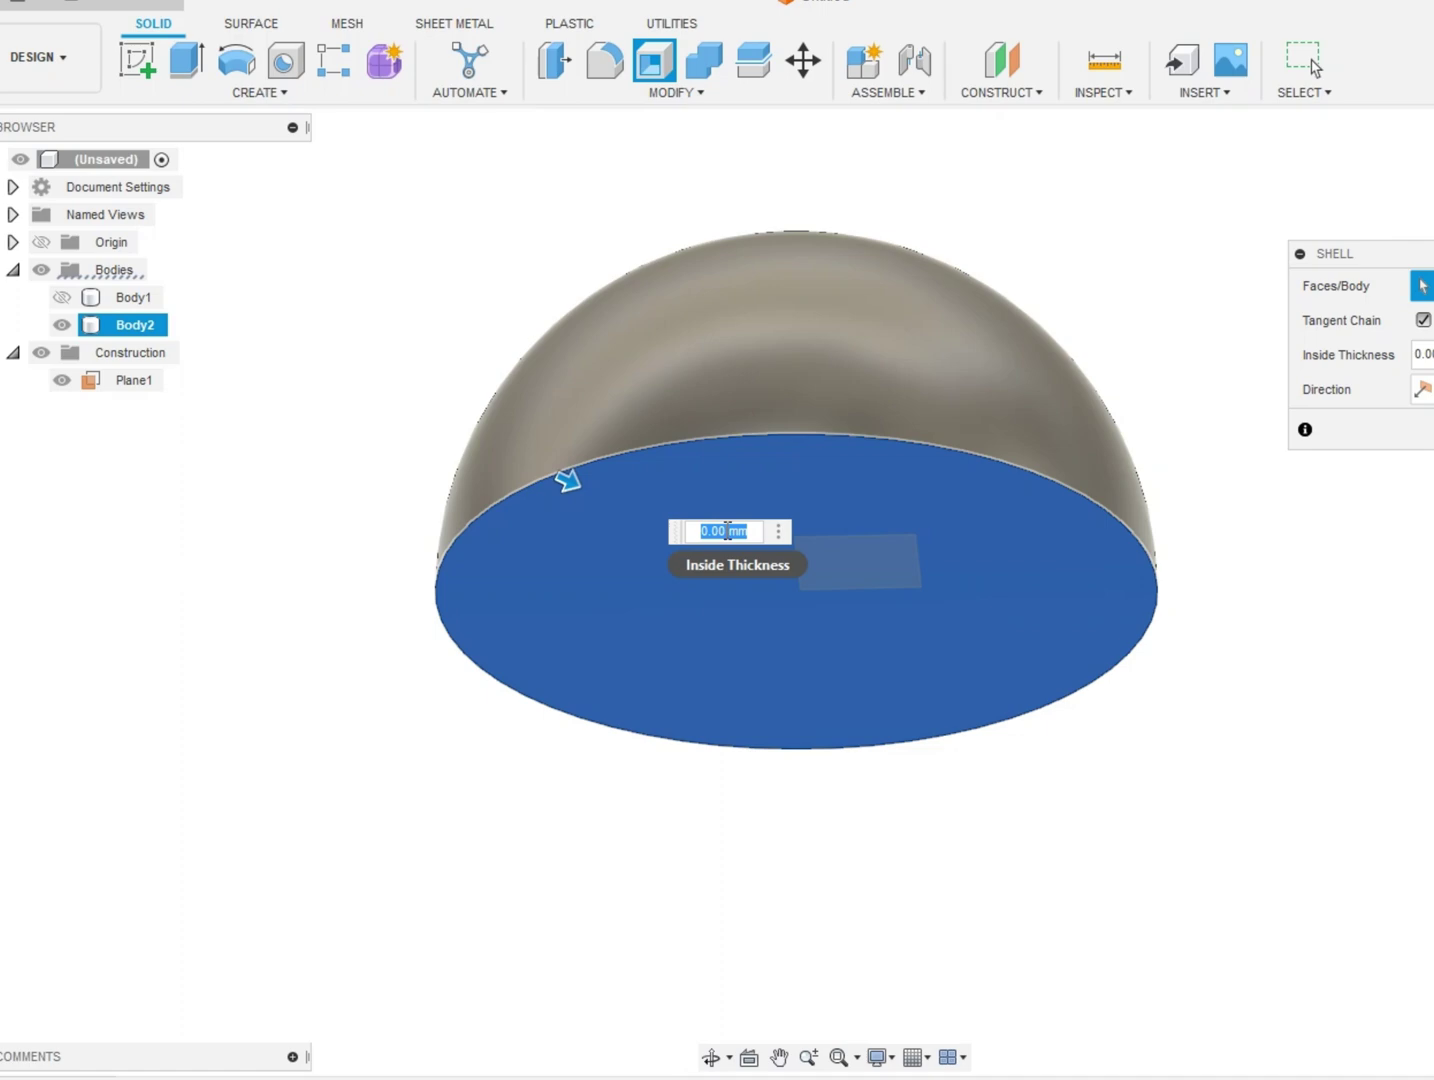
type("1")
key("Return")
left_click(710, 1057)
left_click_drag(720, 838, 816, 528)
Create a section analysis cutting the dome along Plane1
key("Escape")
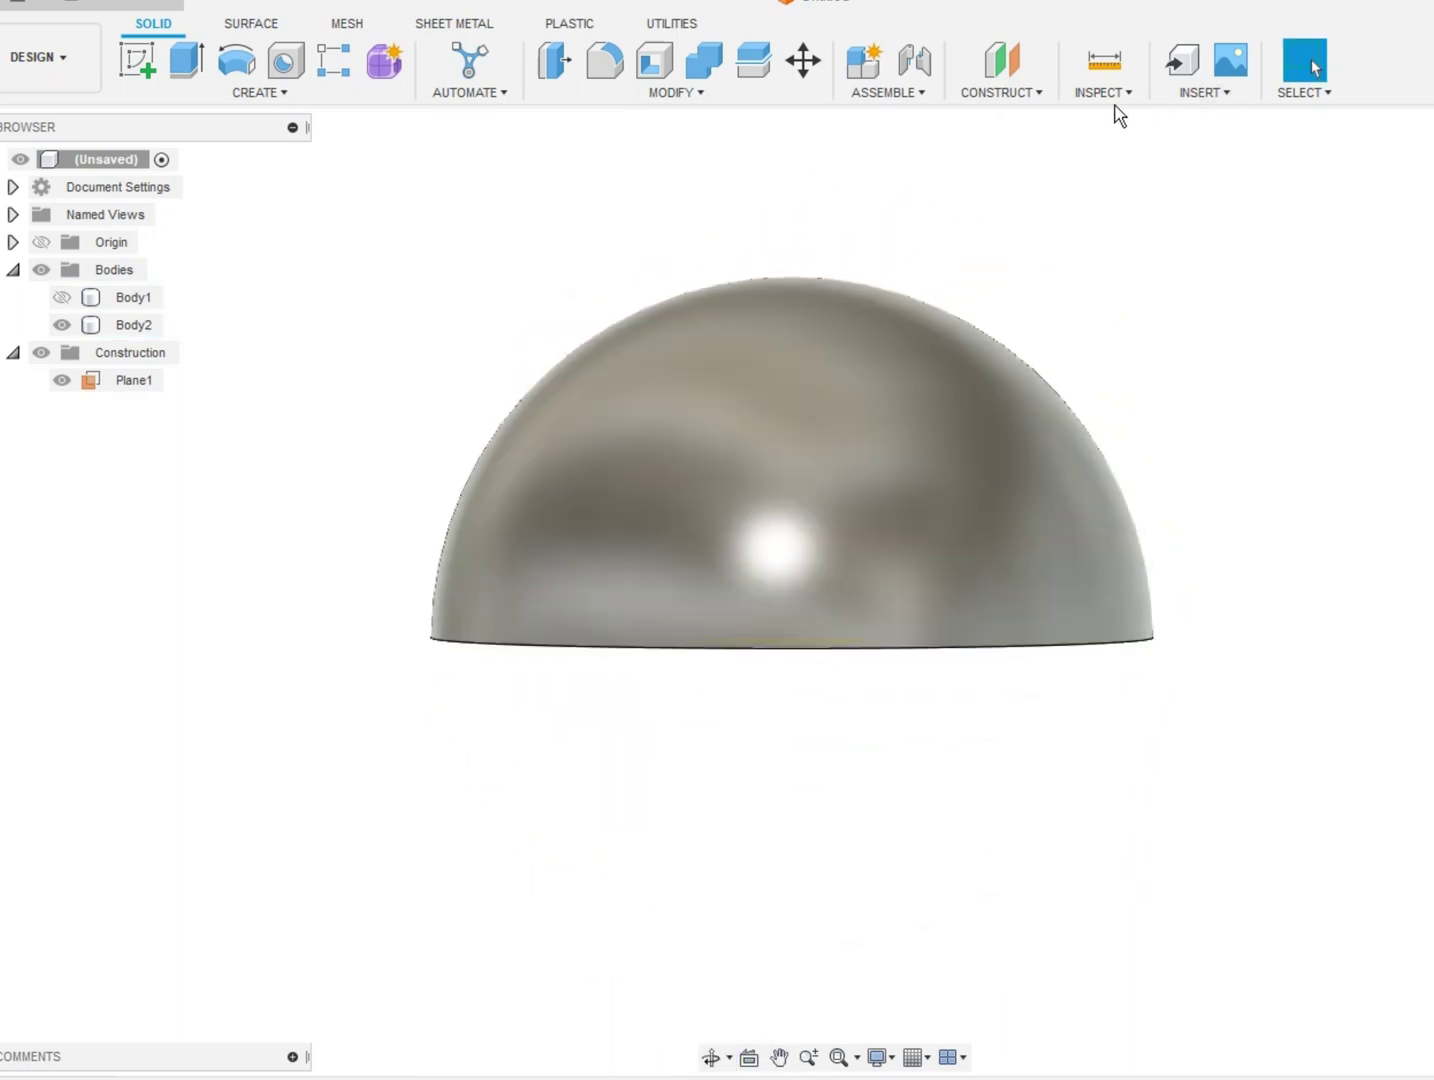
left_click(1108, 93)
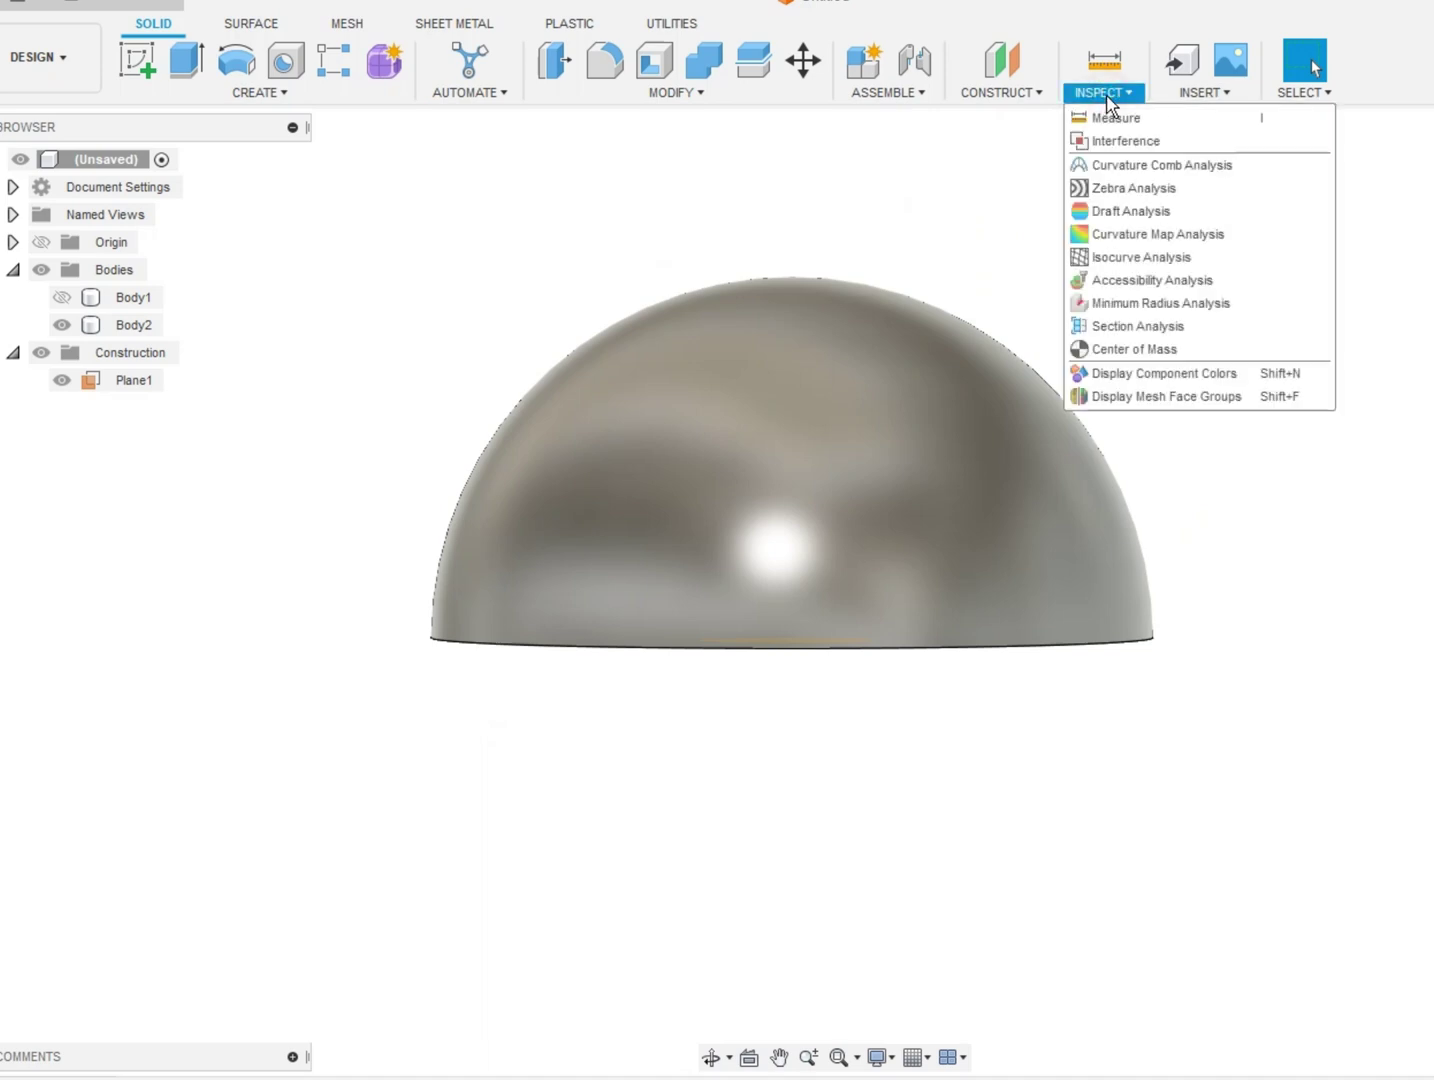
left_click(1135, 326)
left_click(762, 576)
key("Return")
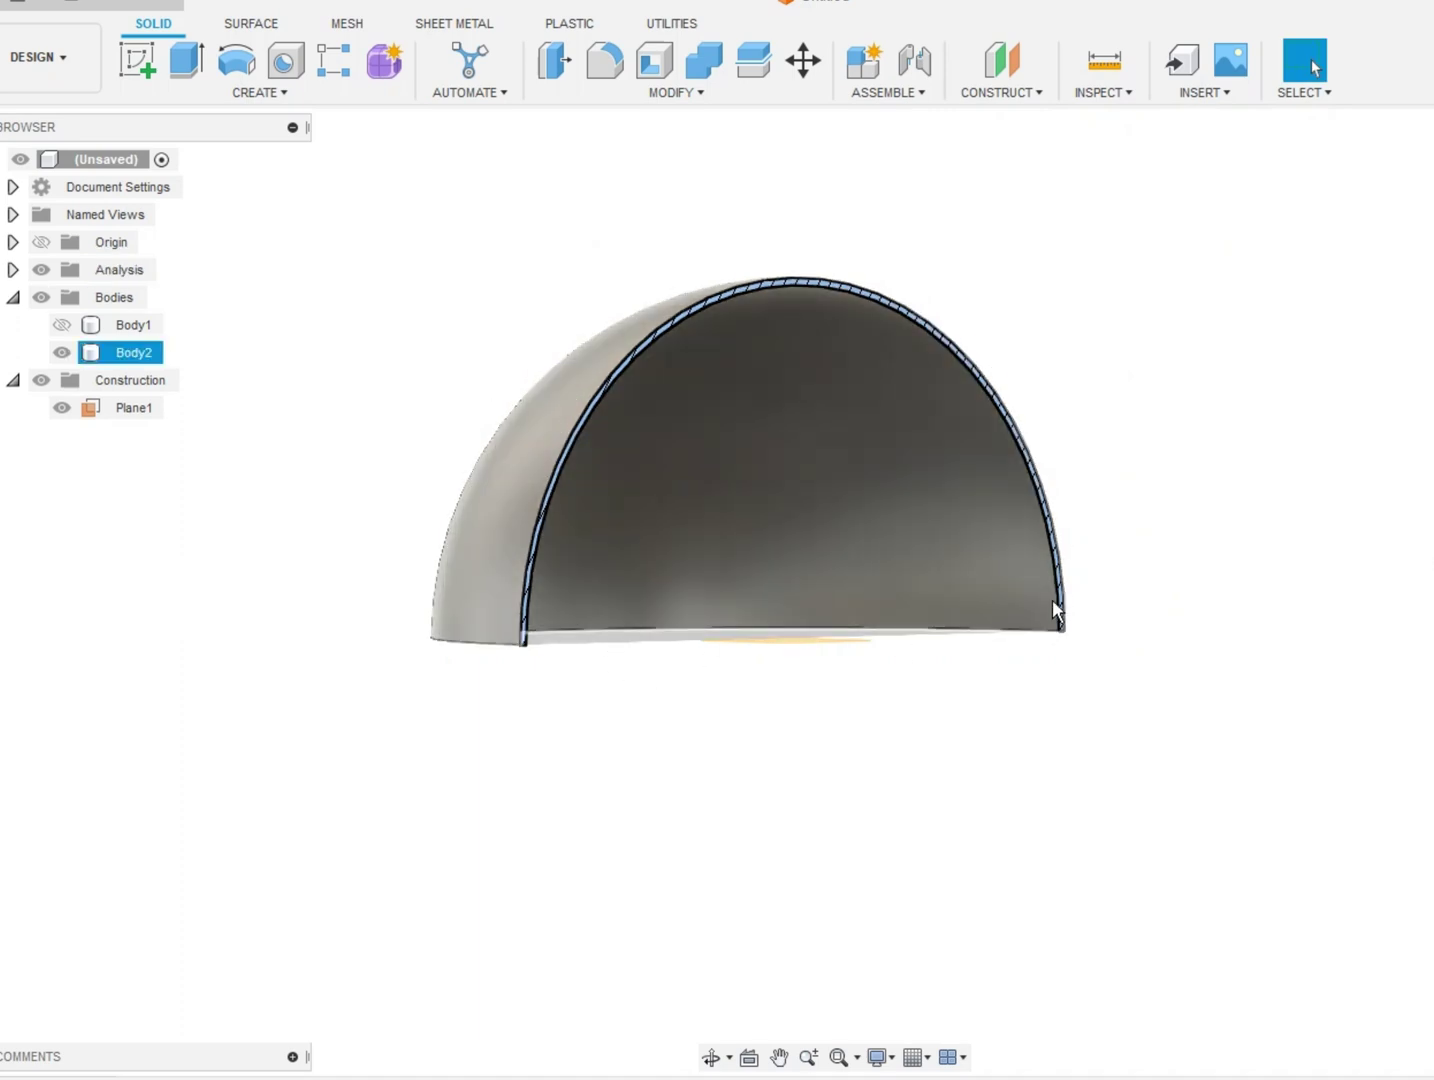
Turn off the section analysis and orbit to look into the dome's open underside
left_click(711, 1057)
left_click_drag(762, 759, 753, 653)
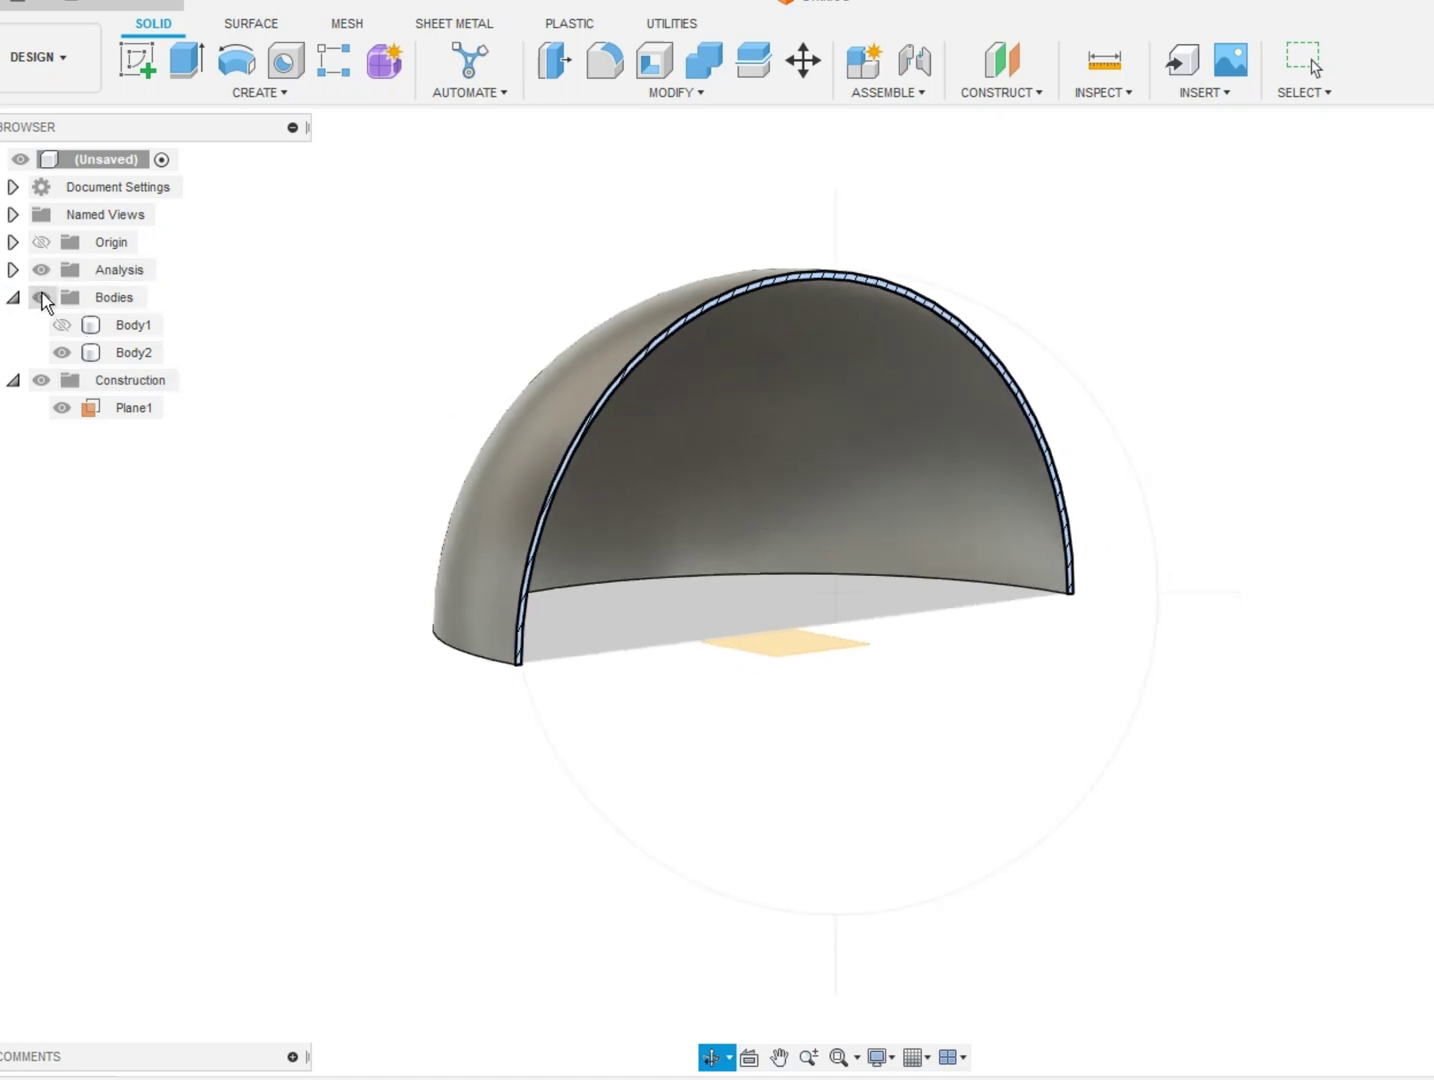
left_click(41, 270)
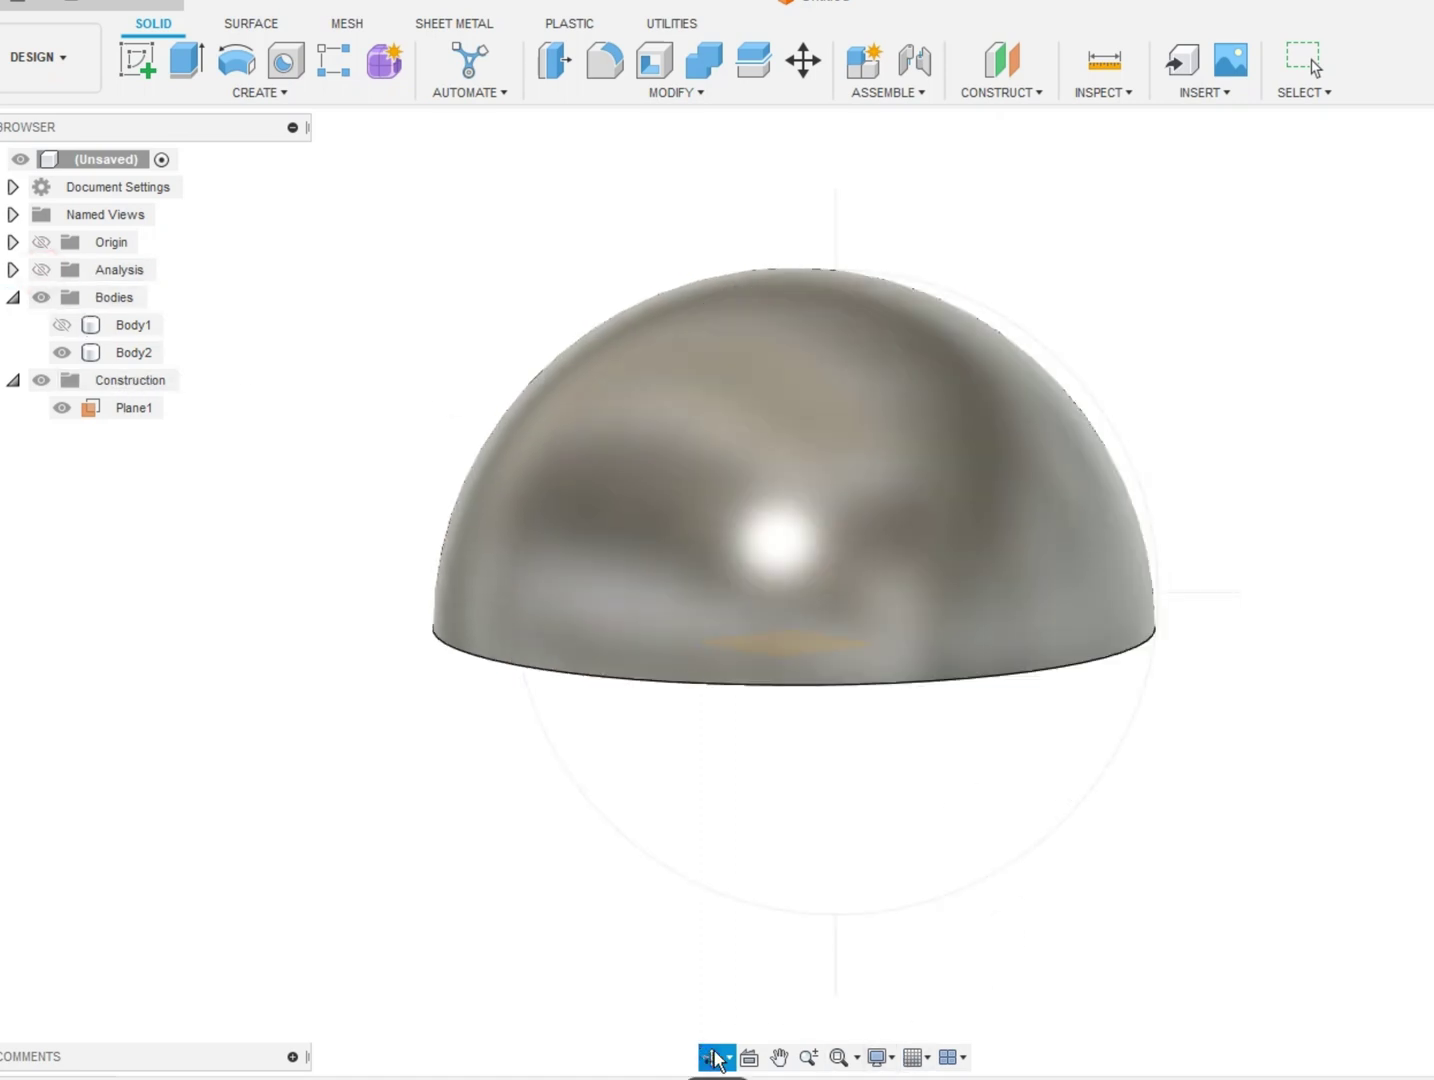
left_click_drag(764, 786, 794, 720)
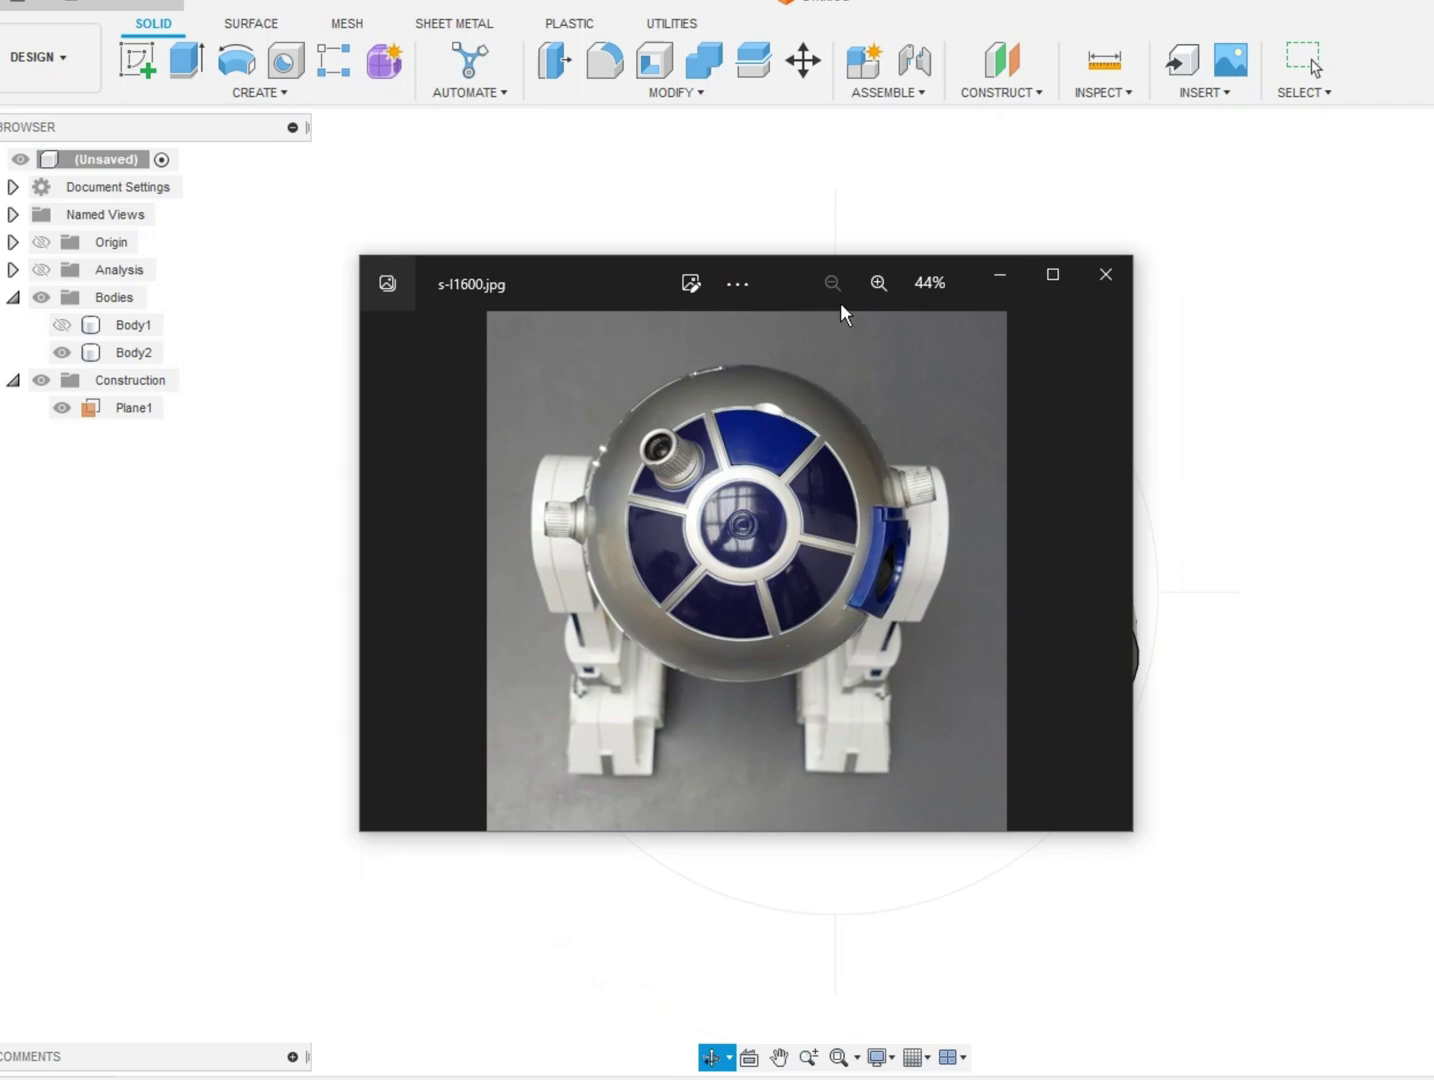
left_click(1105, 274)
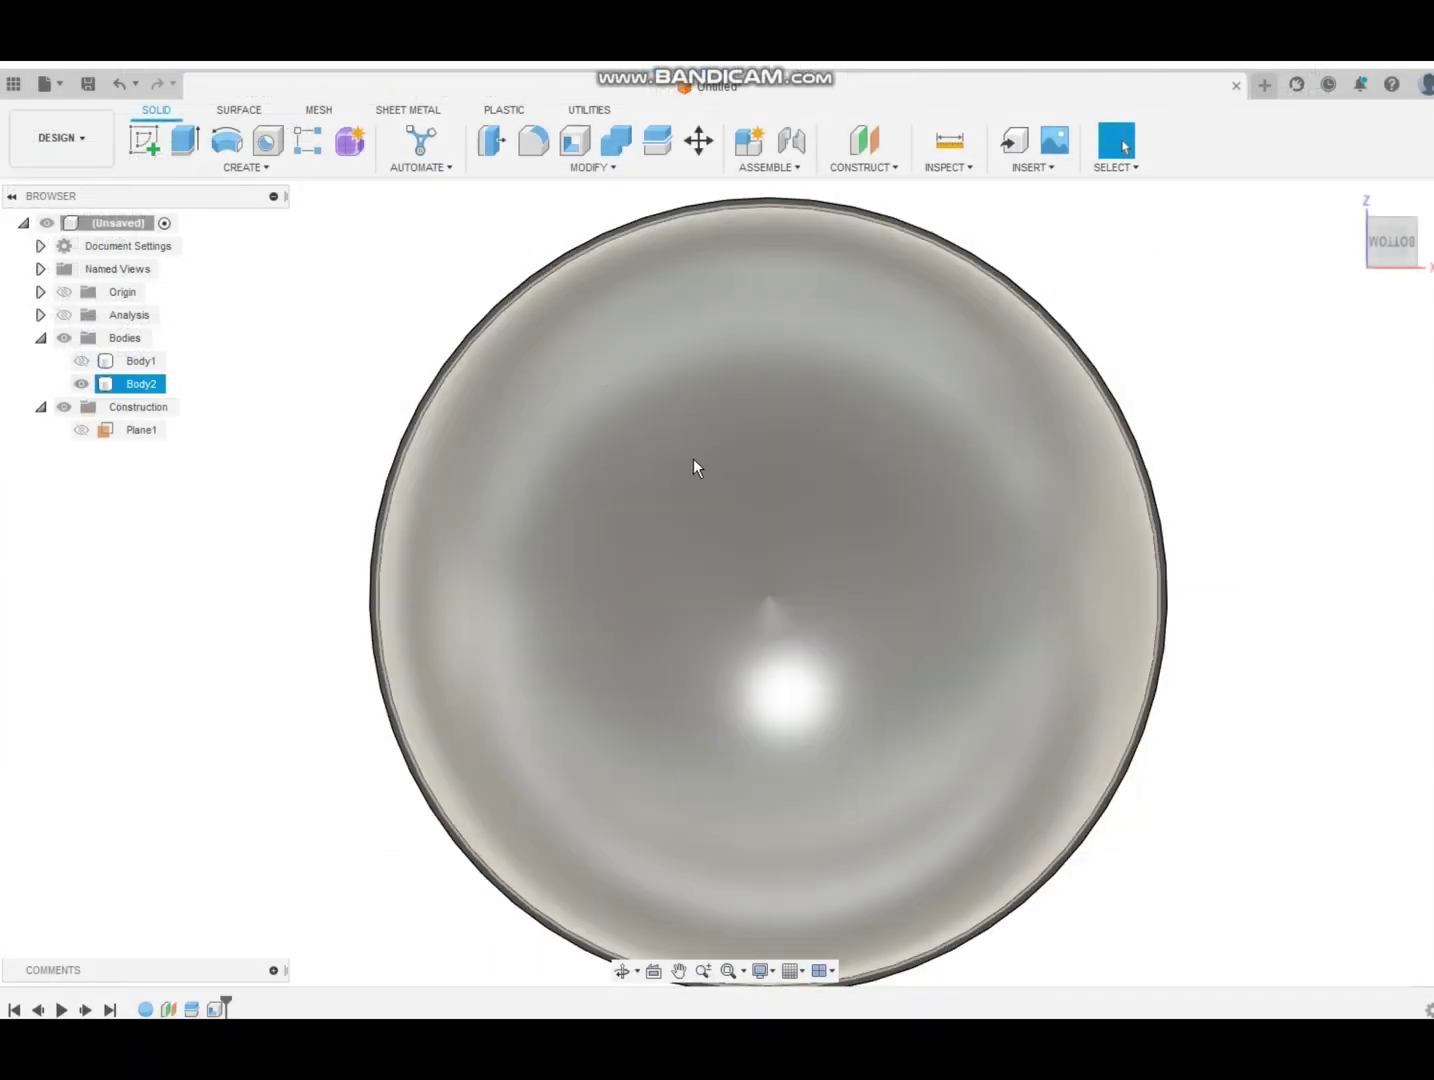
key("Escape")
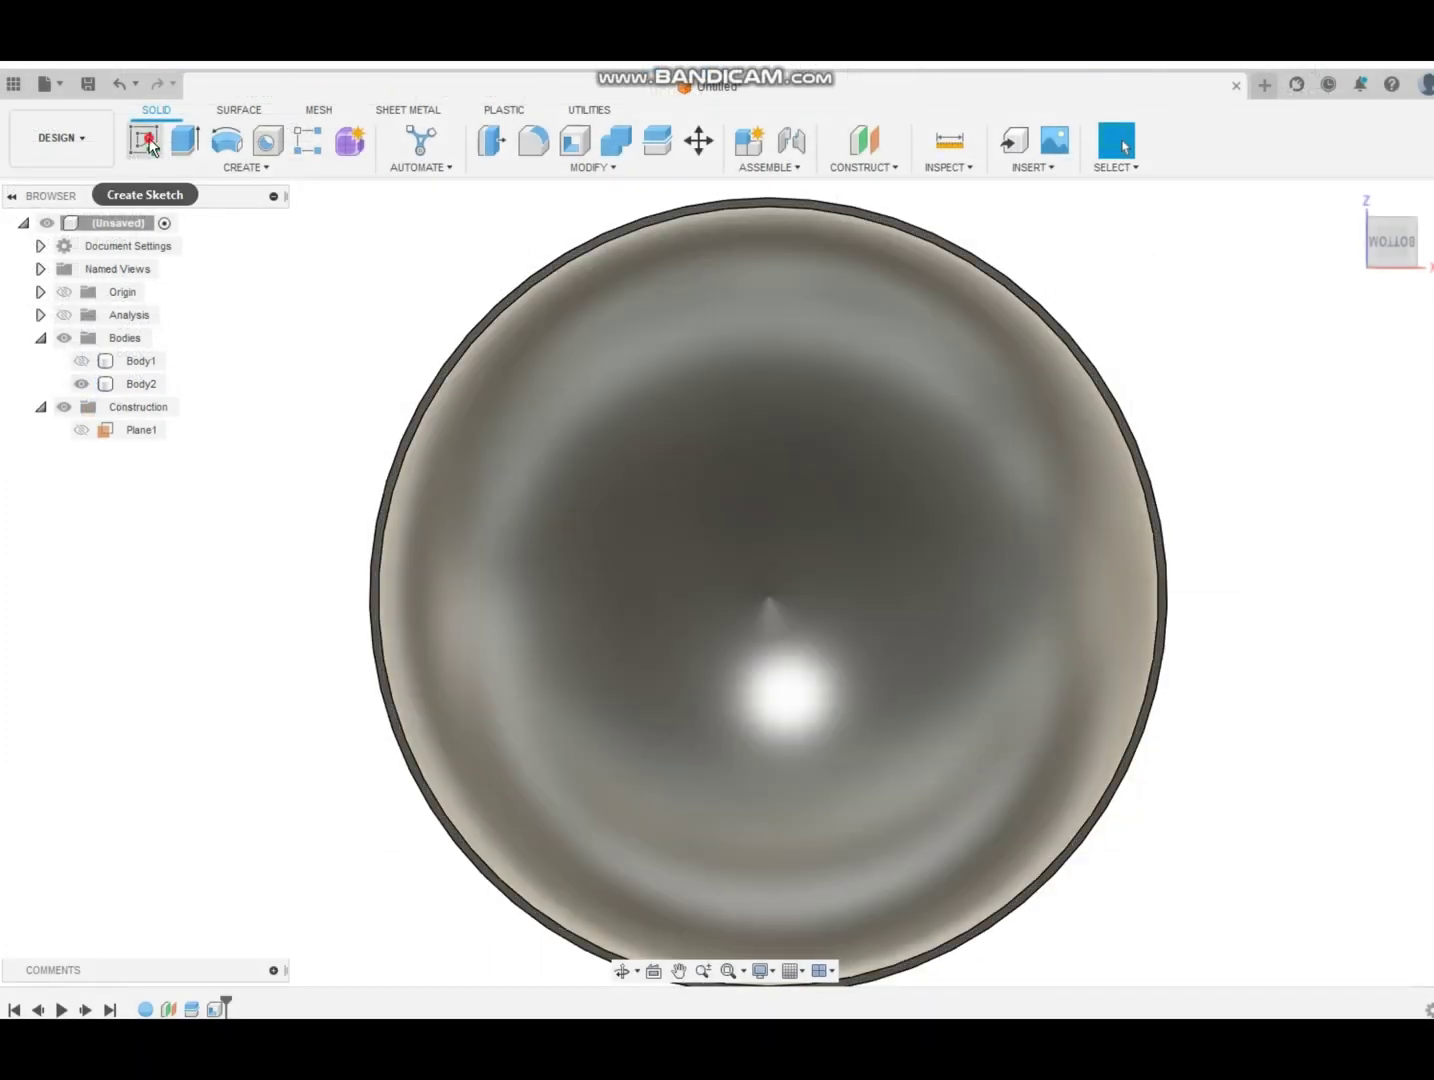
Sketch three concentric circles at the origin on the dome's base plane
left_click(144, 140)
left_click(815, 534)
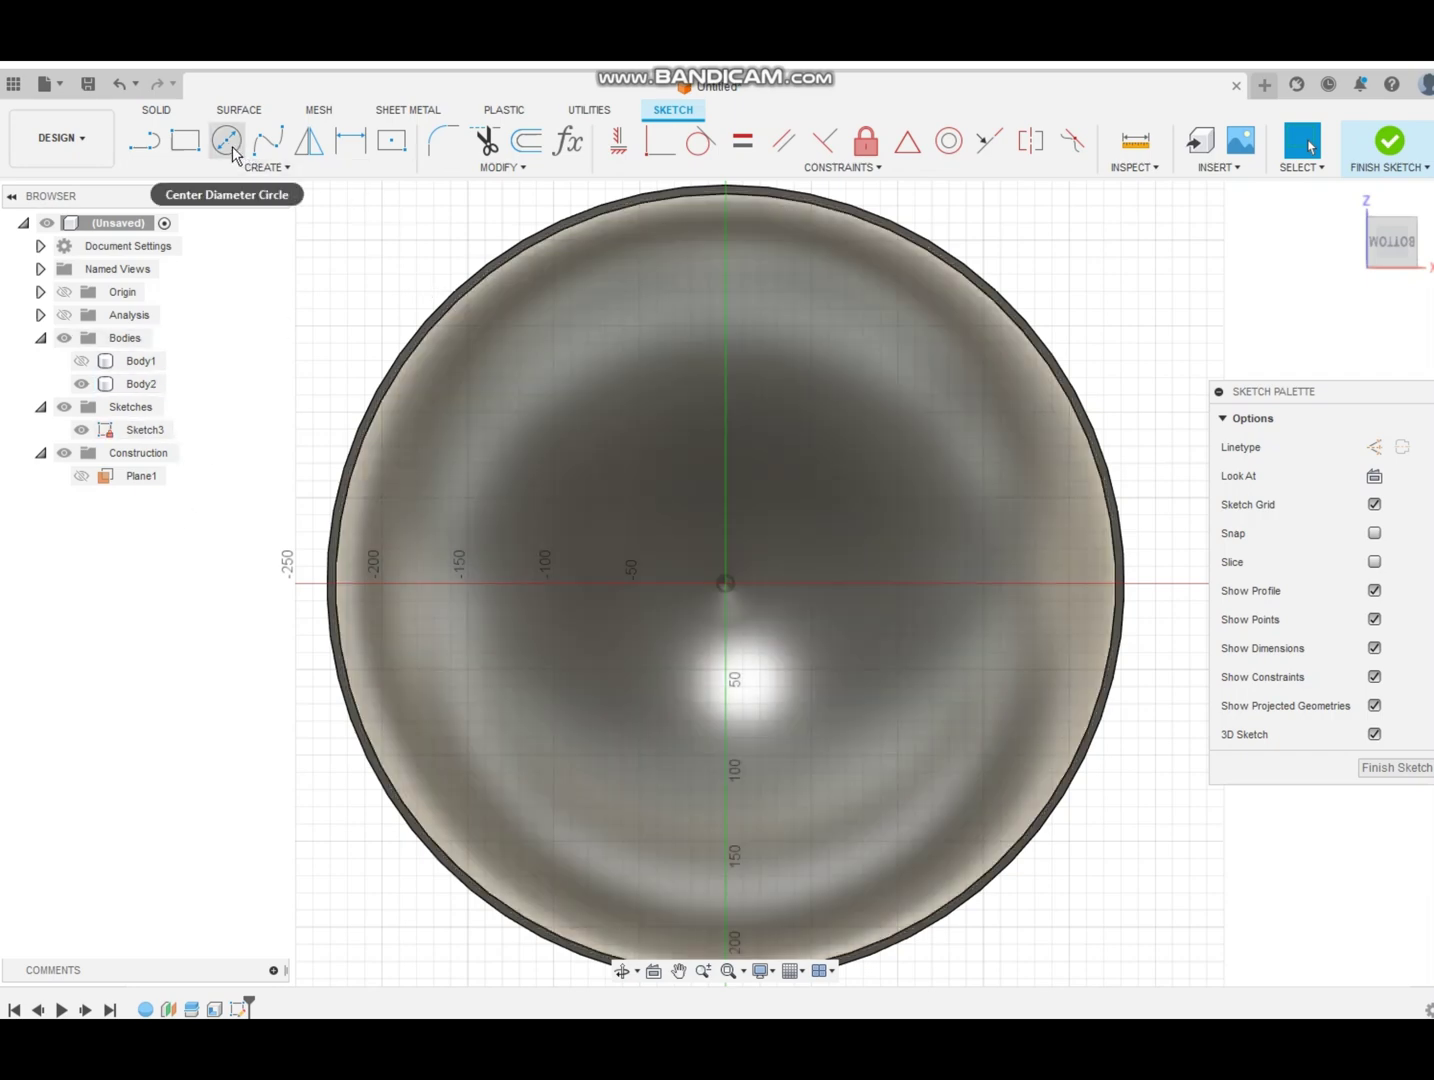
left_click(227, 140)
left_click(726, 583)
left_click(796, 654)
left_click(726, 584)
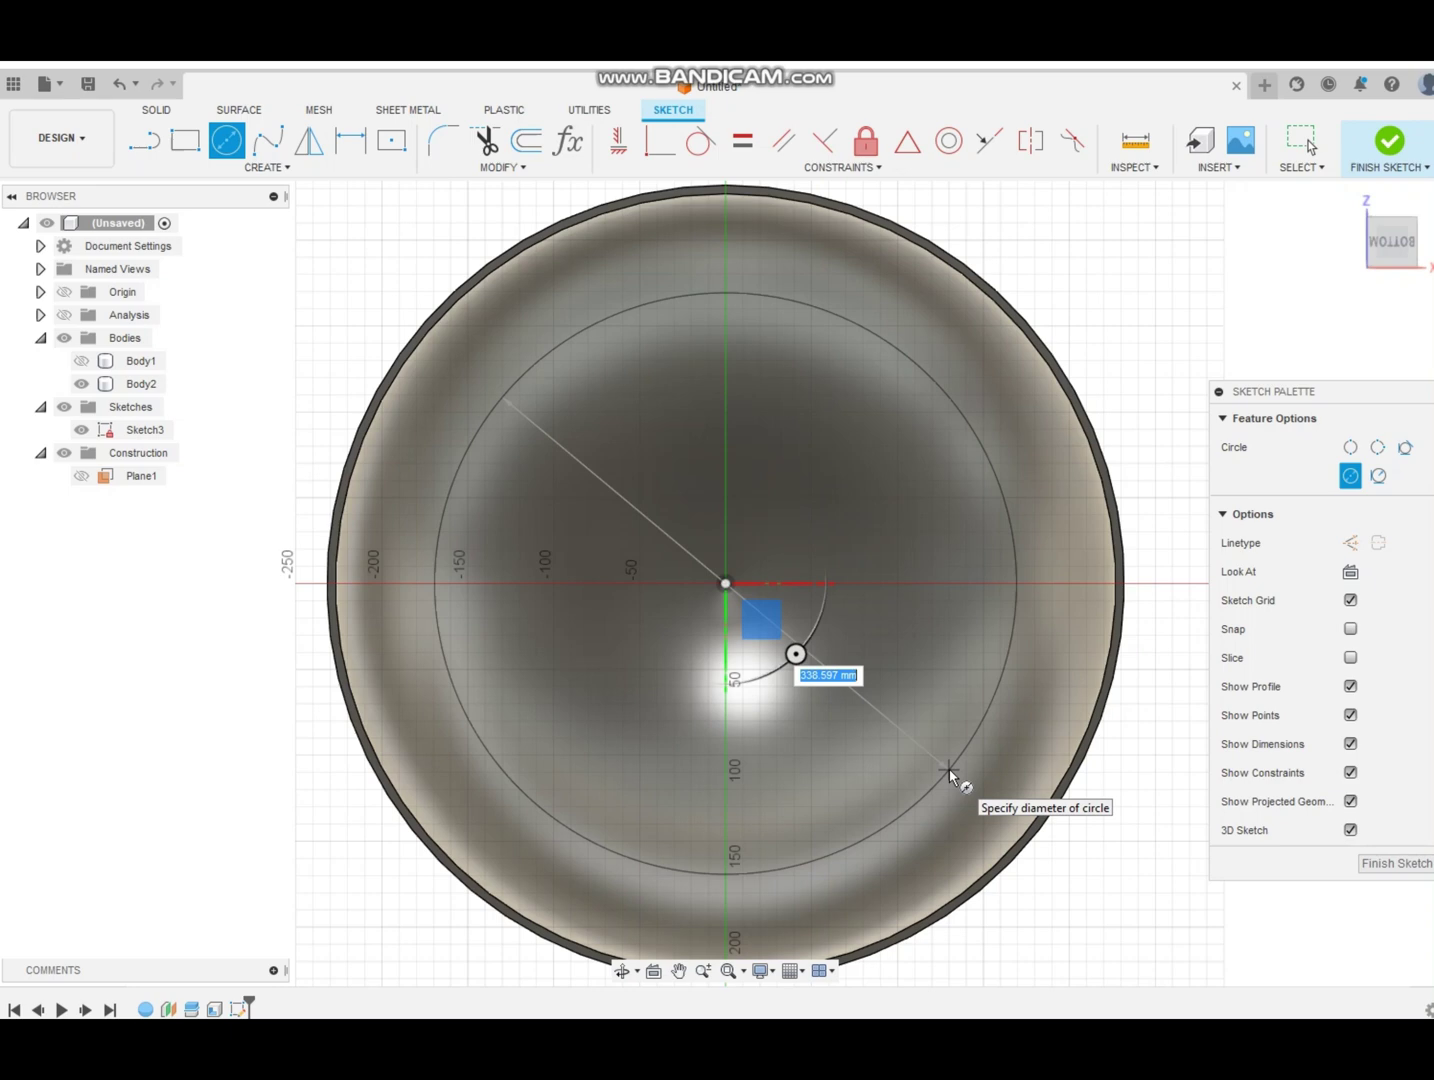
left_click(938, 753)
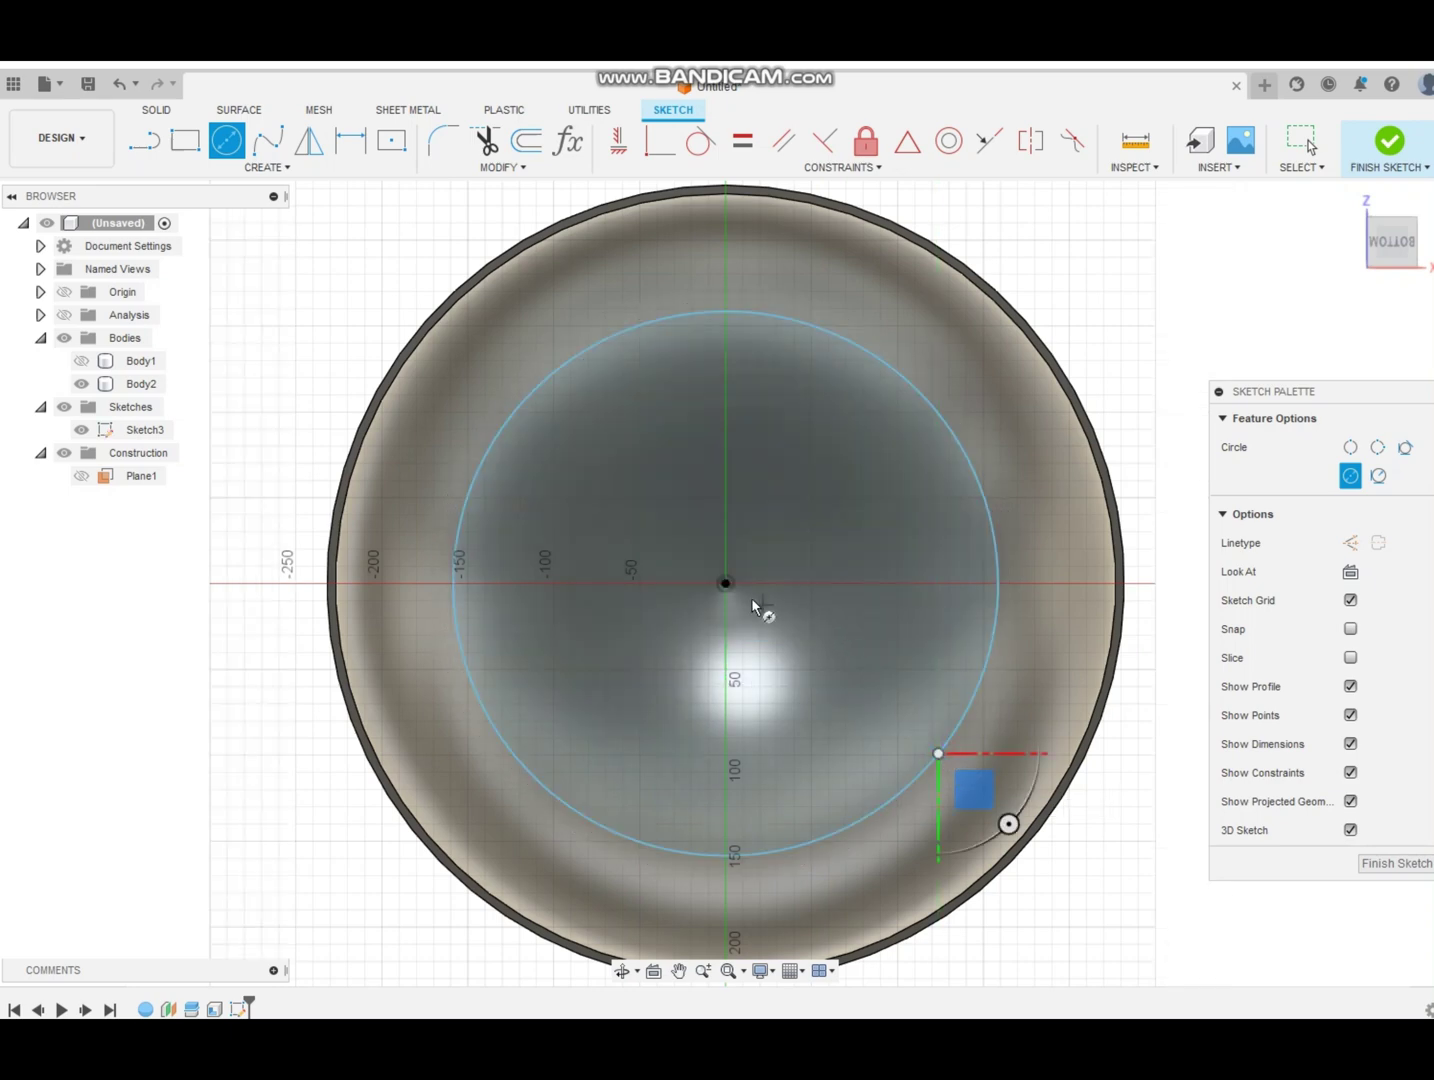
left_click(727, 584)
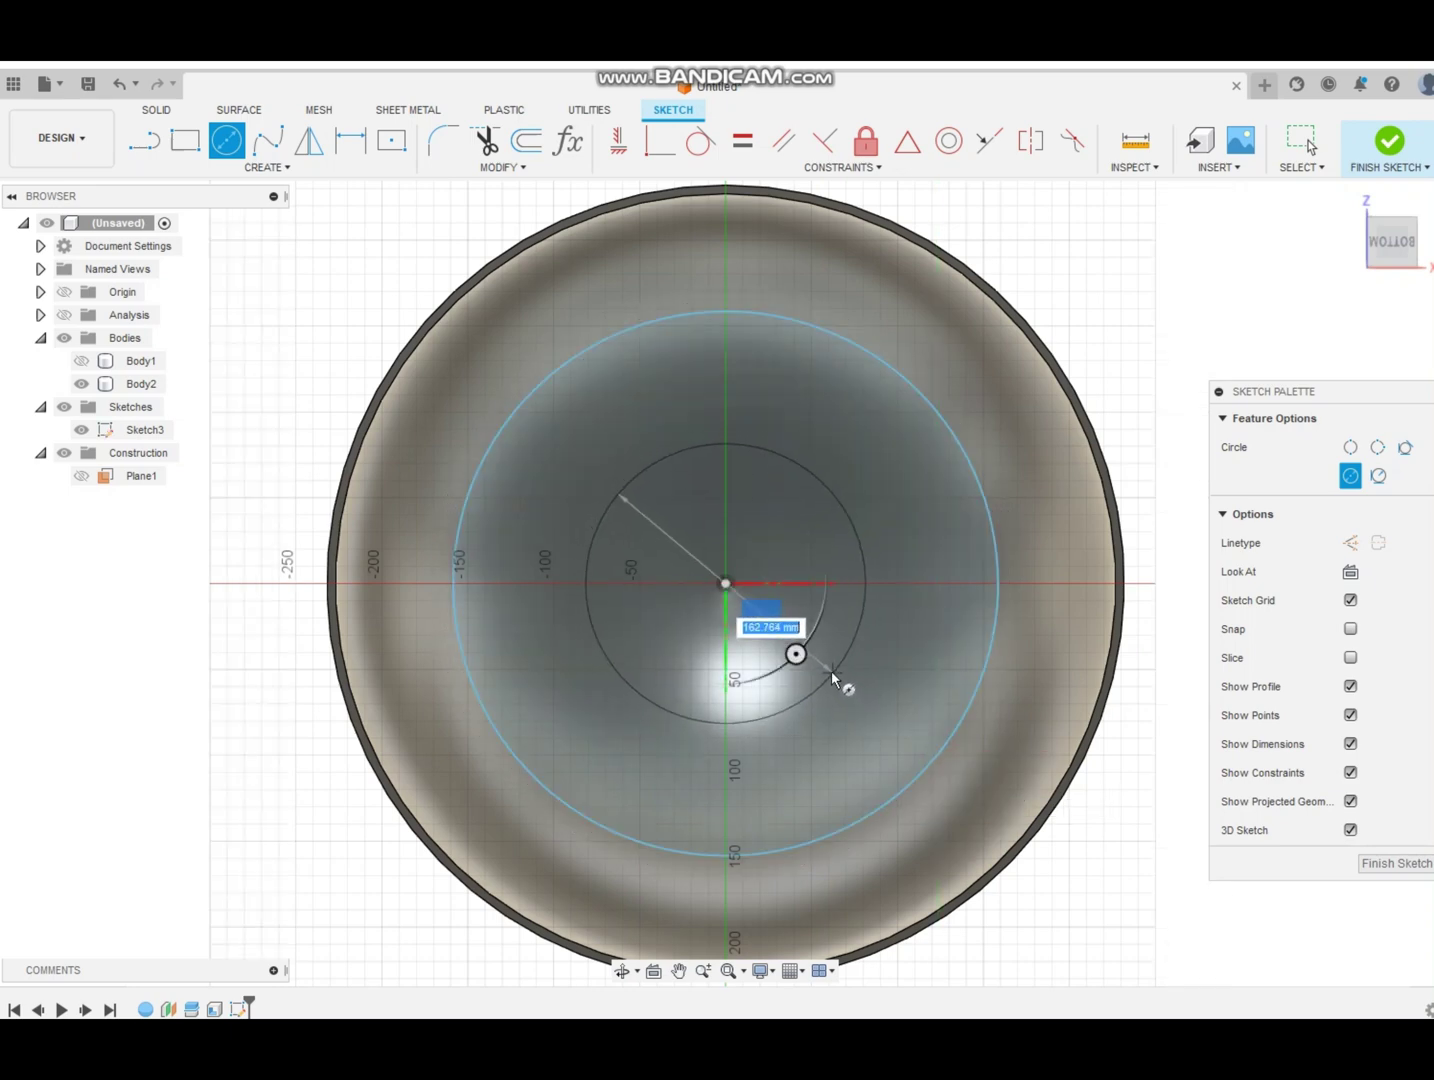
left_click(831, 674)
left_click(727, 584)
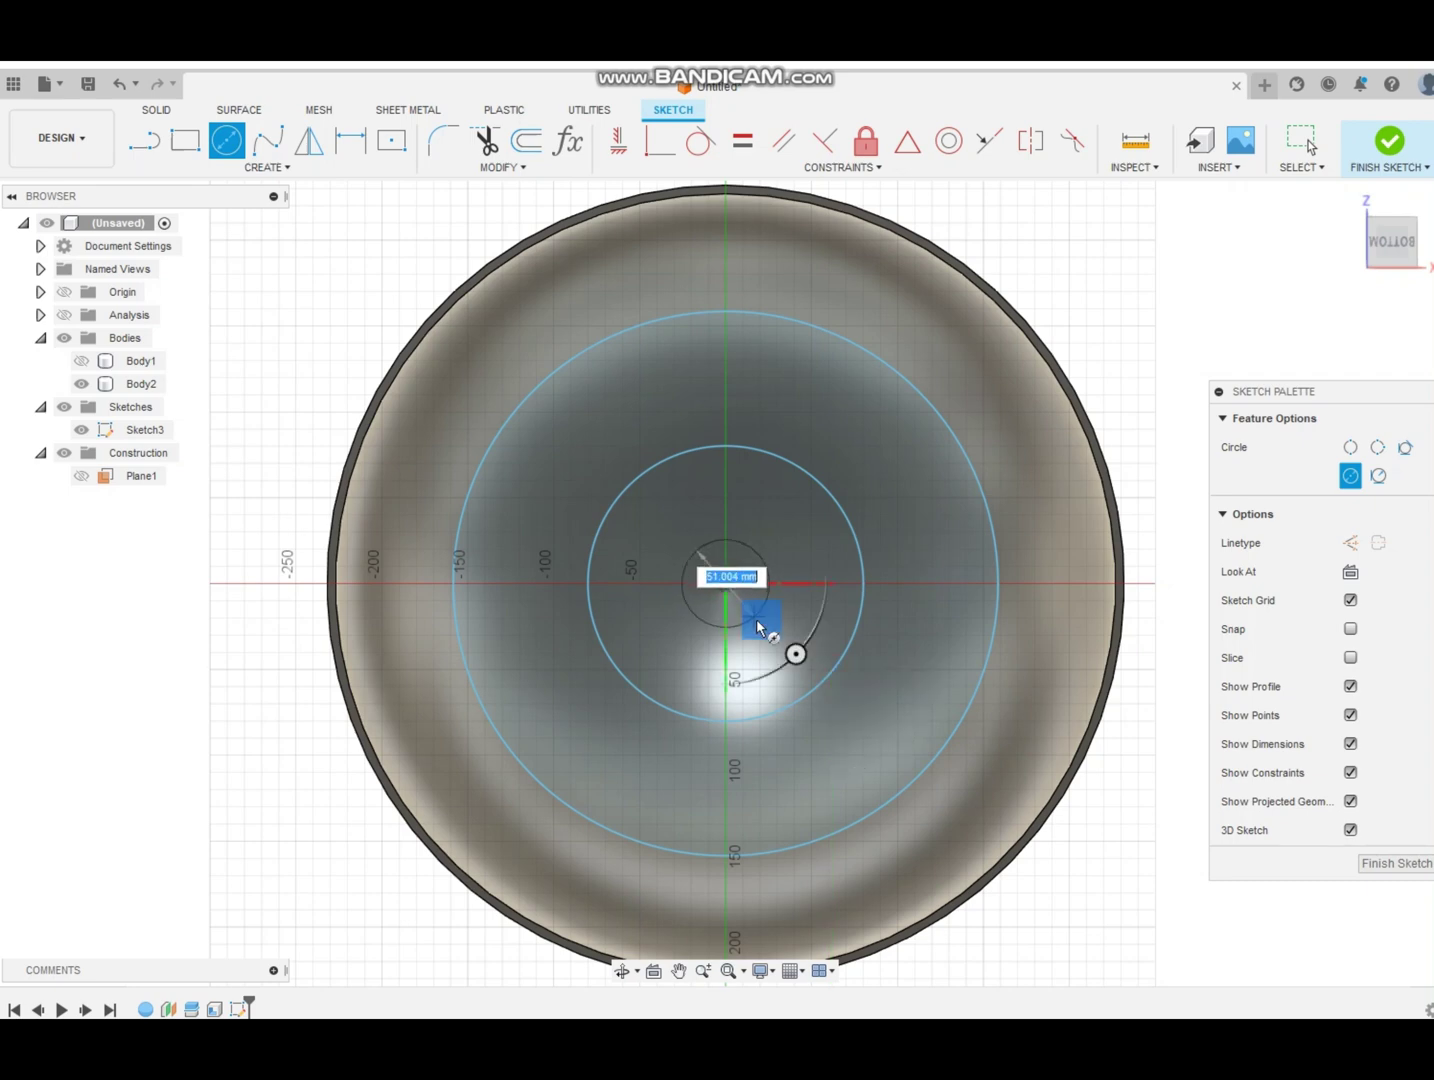
left_click(762, 620)
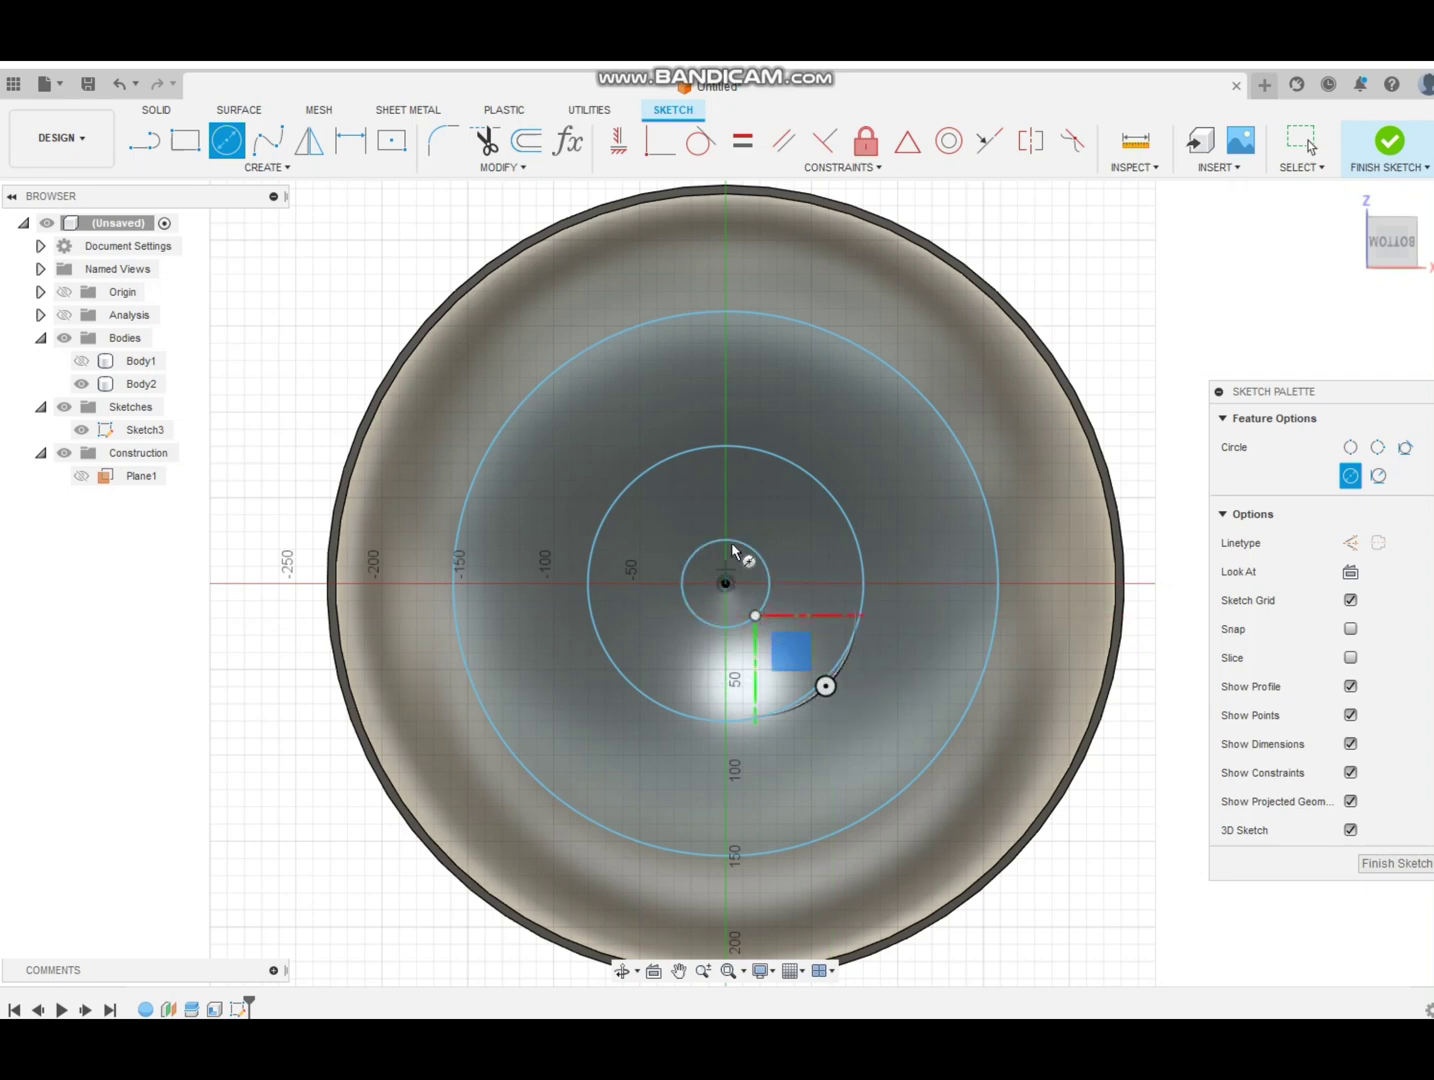
Hide the dome body and begin a line at the outer circle's top
scroll(777, 411, "up", 2)
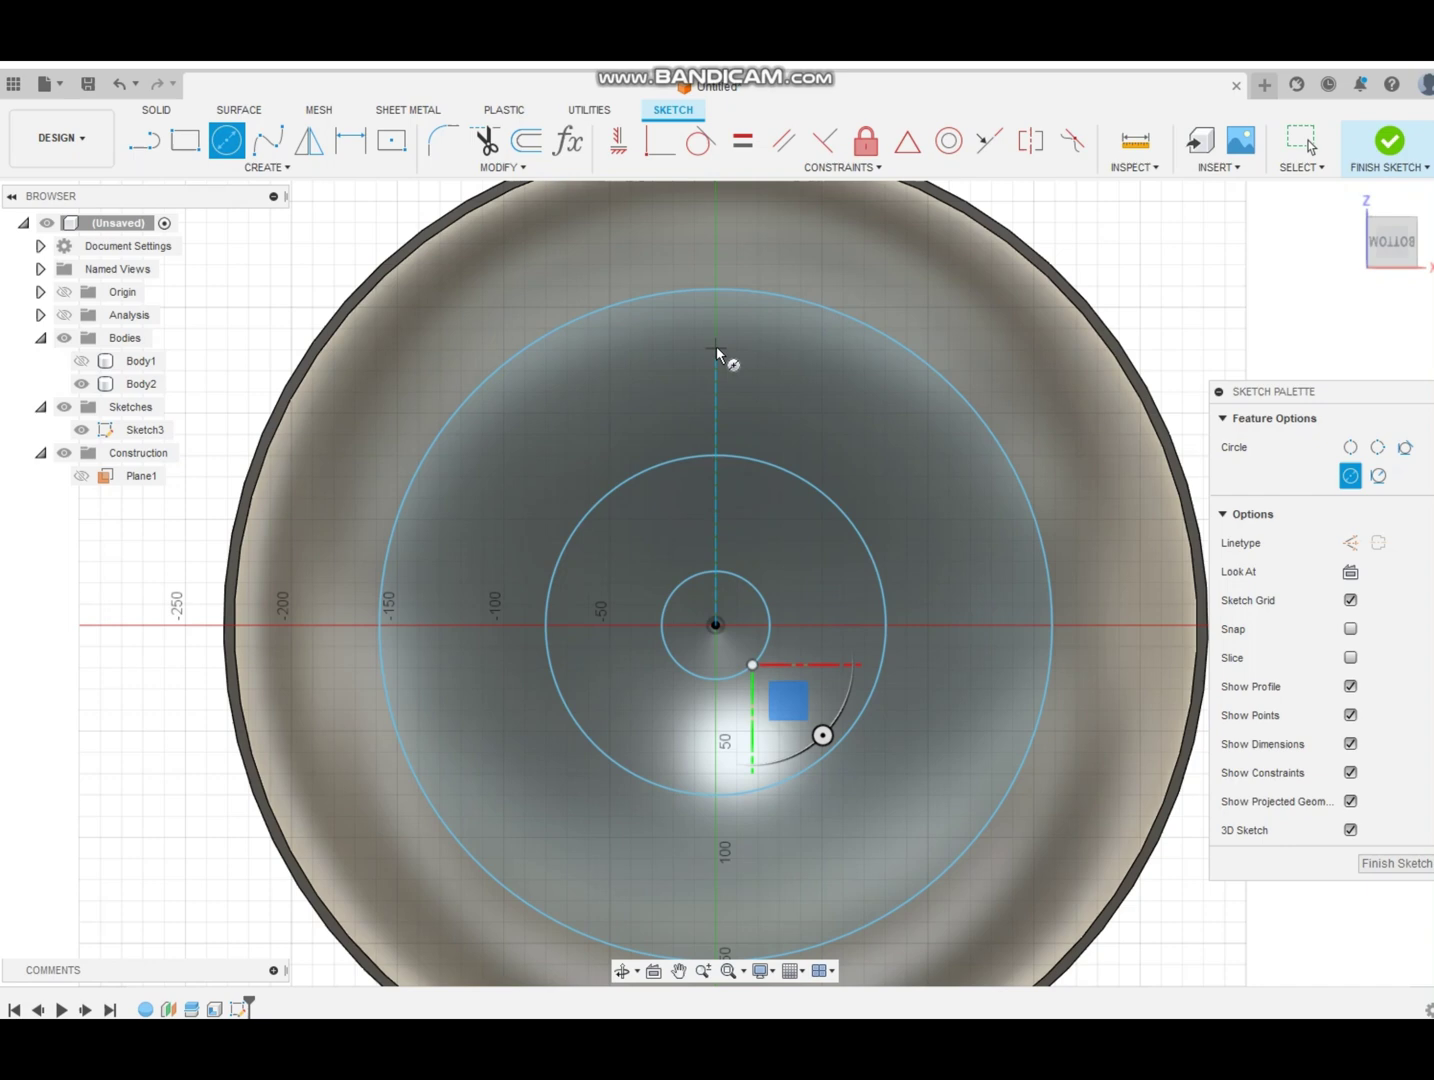
left_click(70, 340)
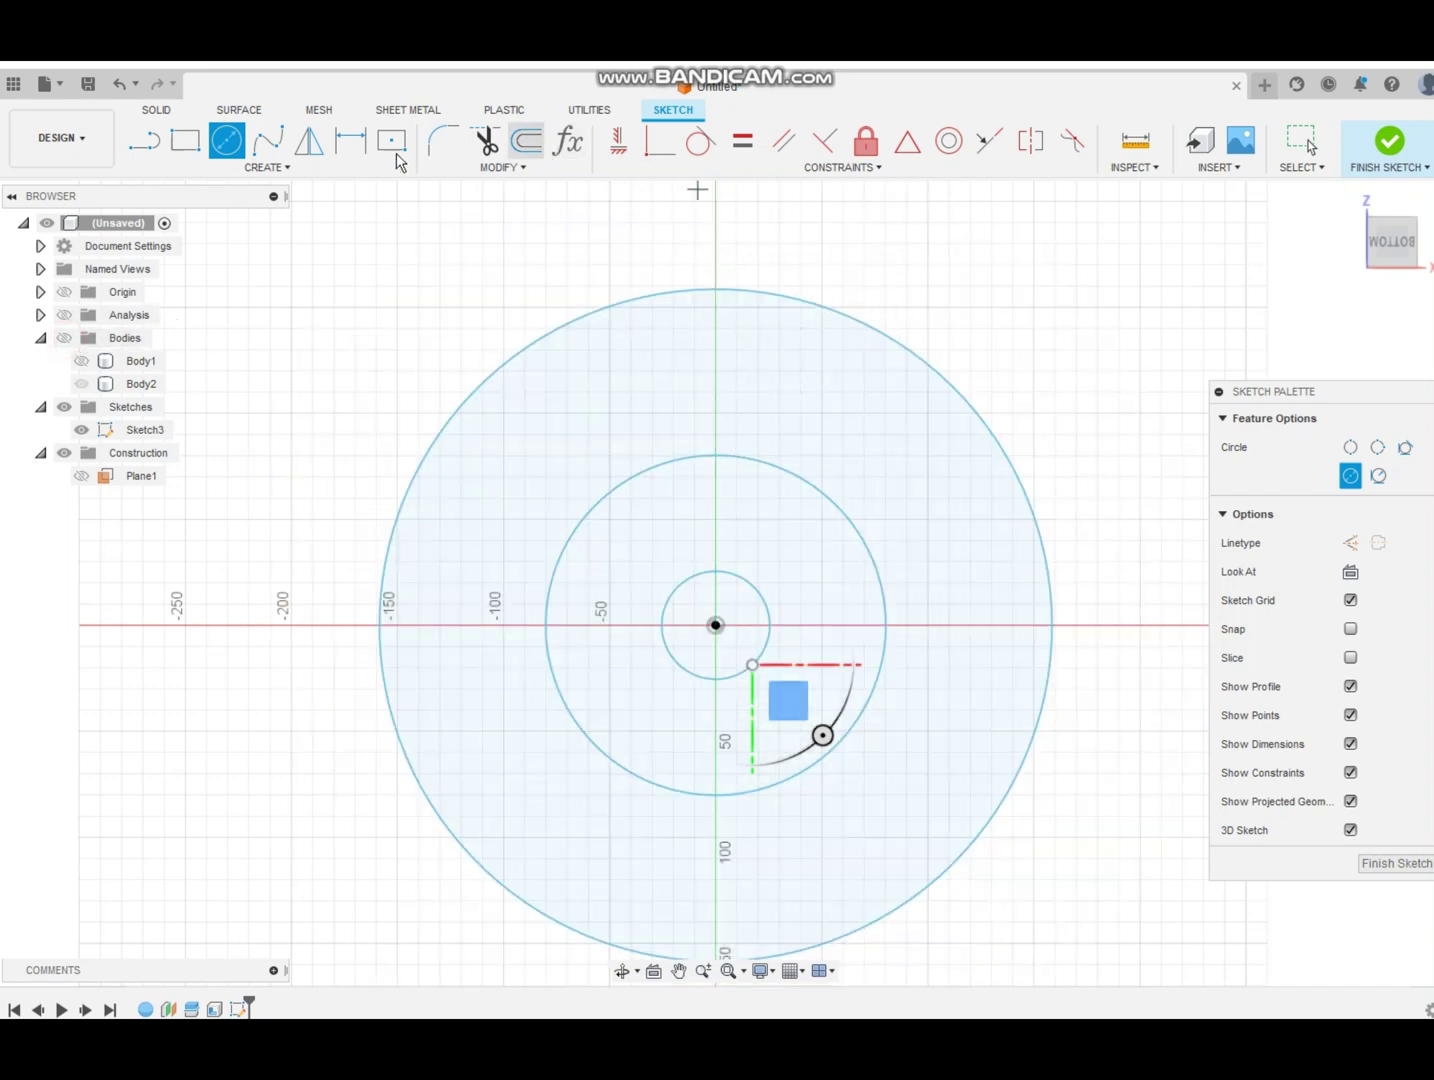
left_click(145, 141)
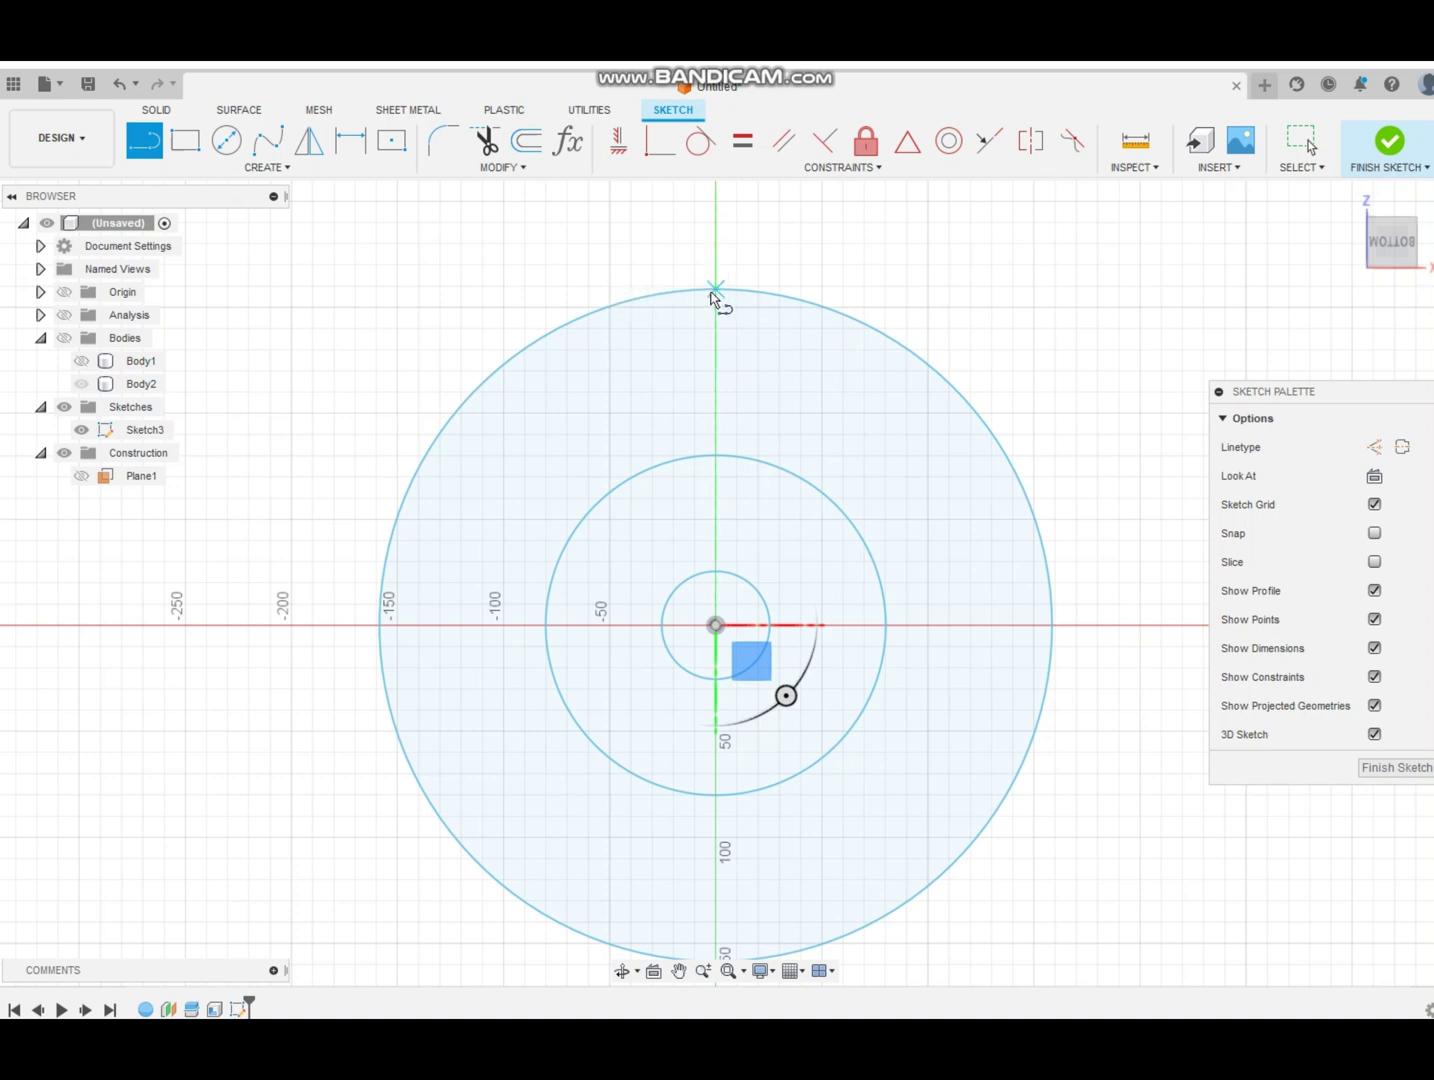
left_click(716, 290)
Draw short lines either side of the outer circle's top, making the left one construction
left_click(942, 290)
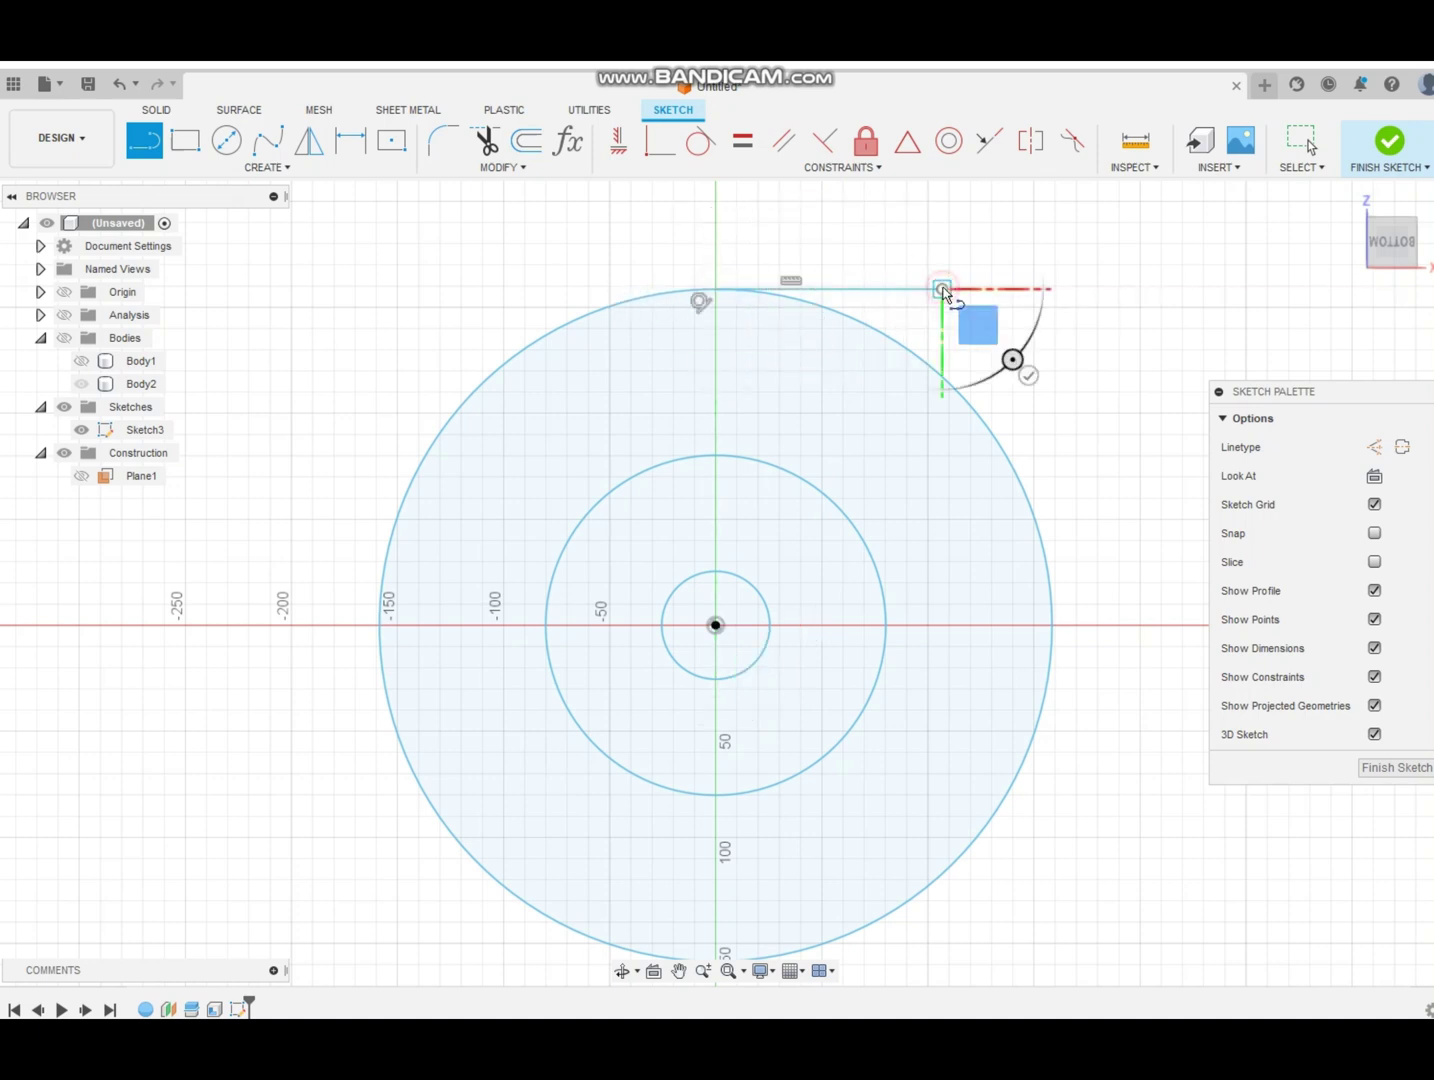
left_click(714, 291)
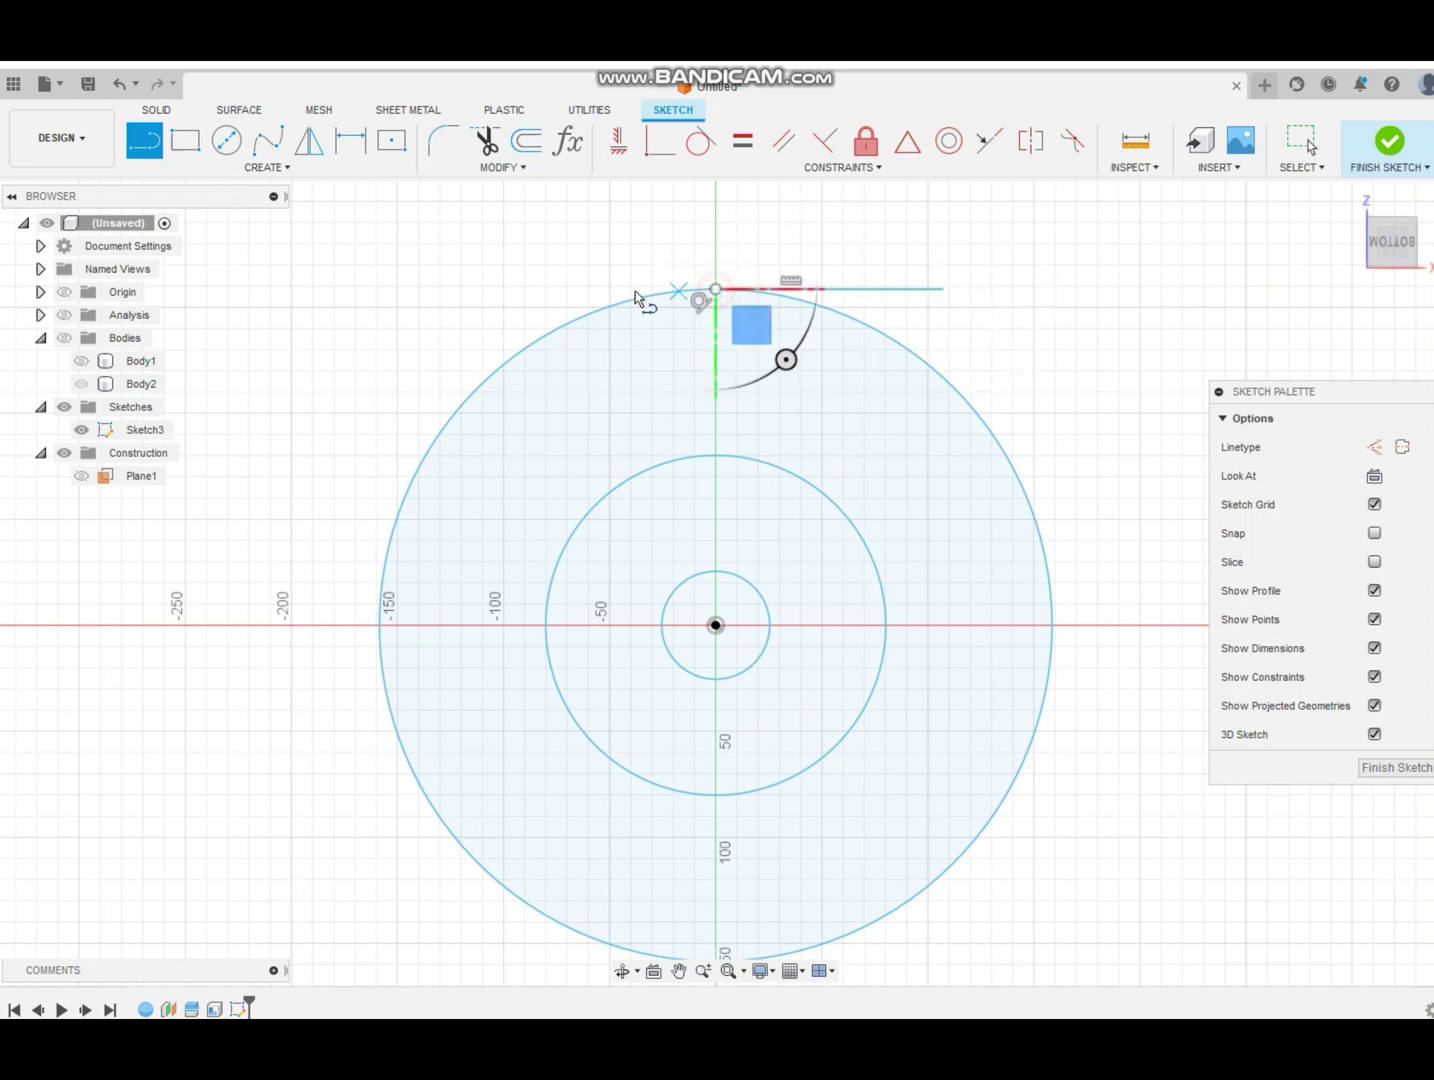
left_click(555, 290)
left_click_drag(555, 290, 1165, 165)
left_click(1298, 150)
left_click(826, 289)
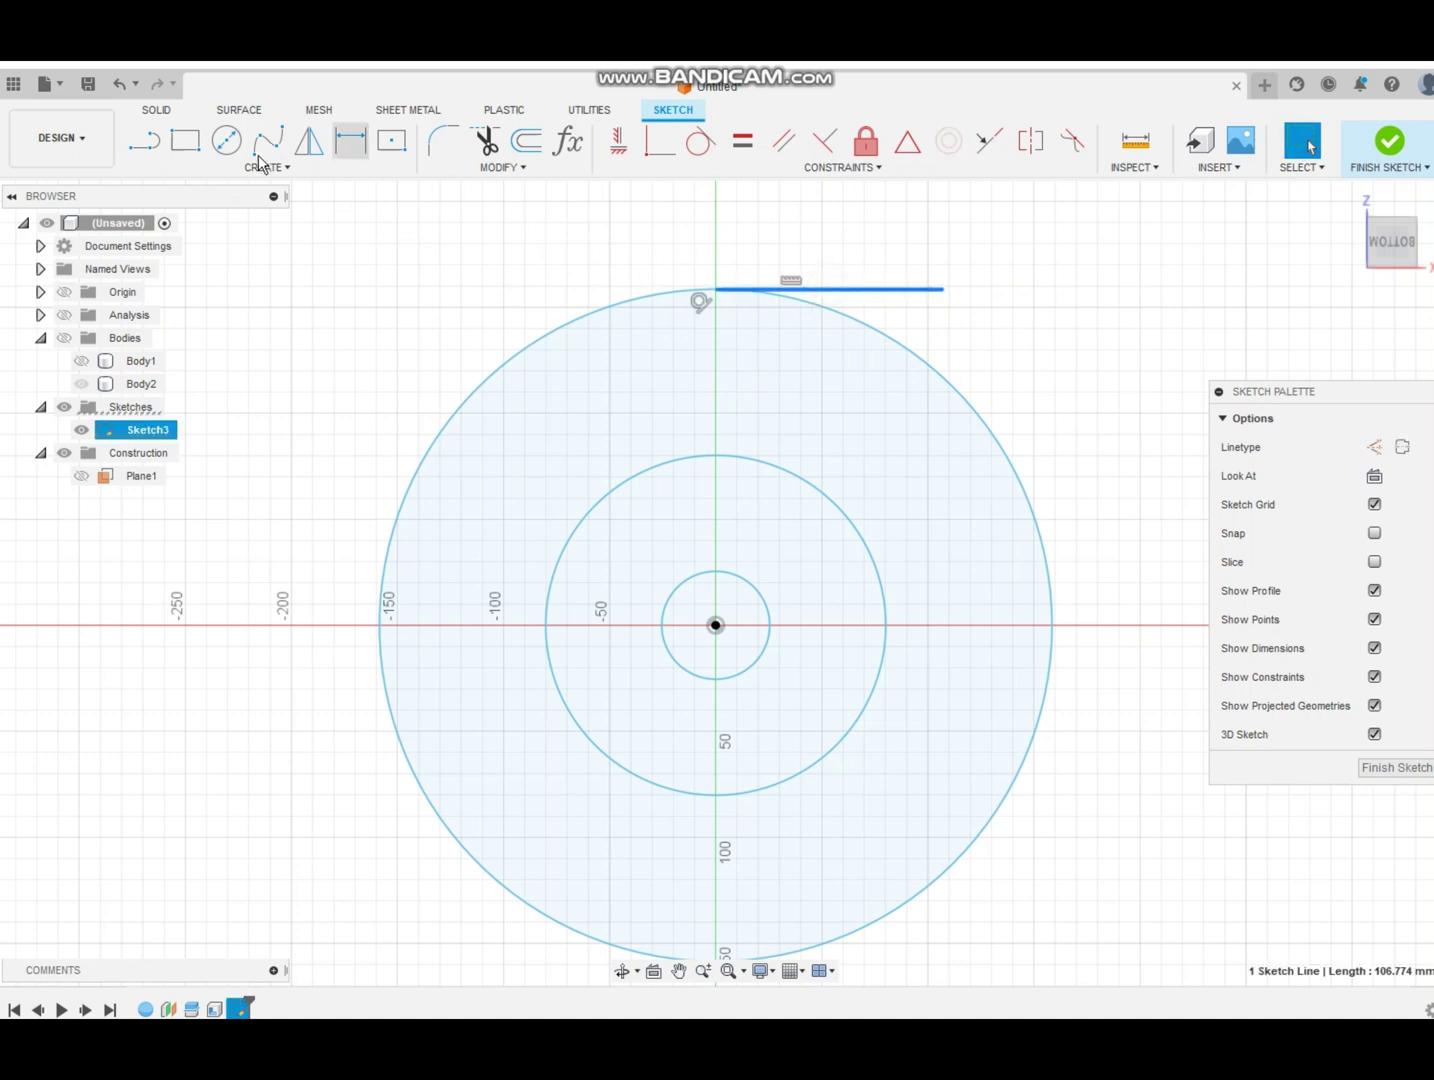
left_click(144, 141)
left_click_drag(716, 290, 547, 290)
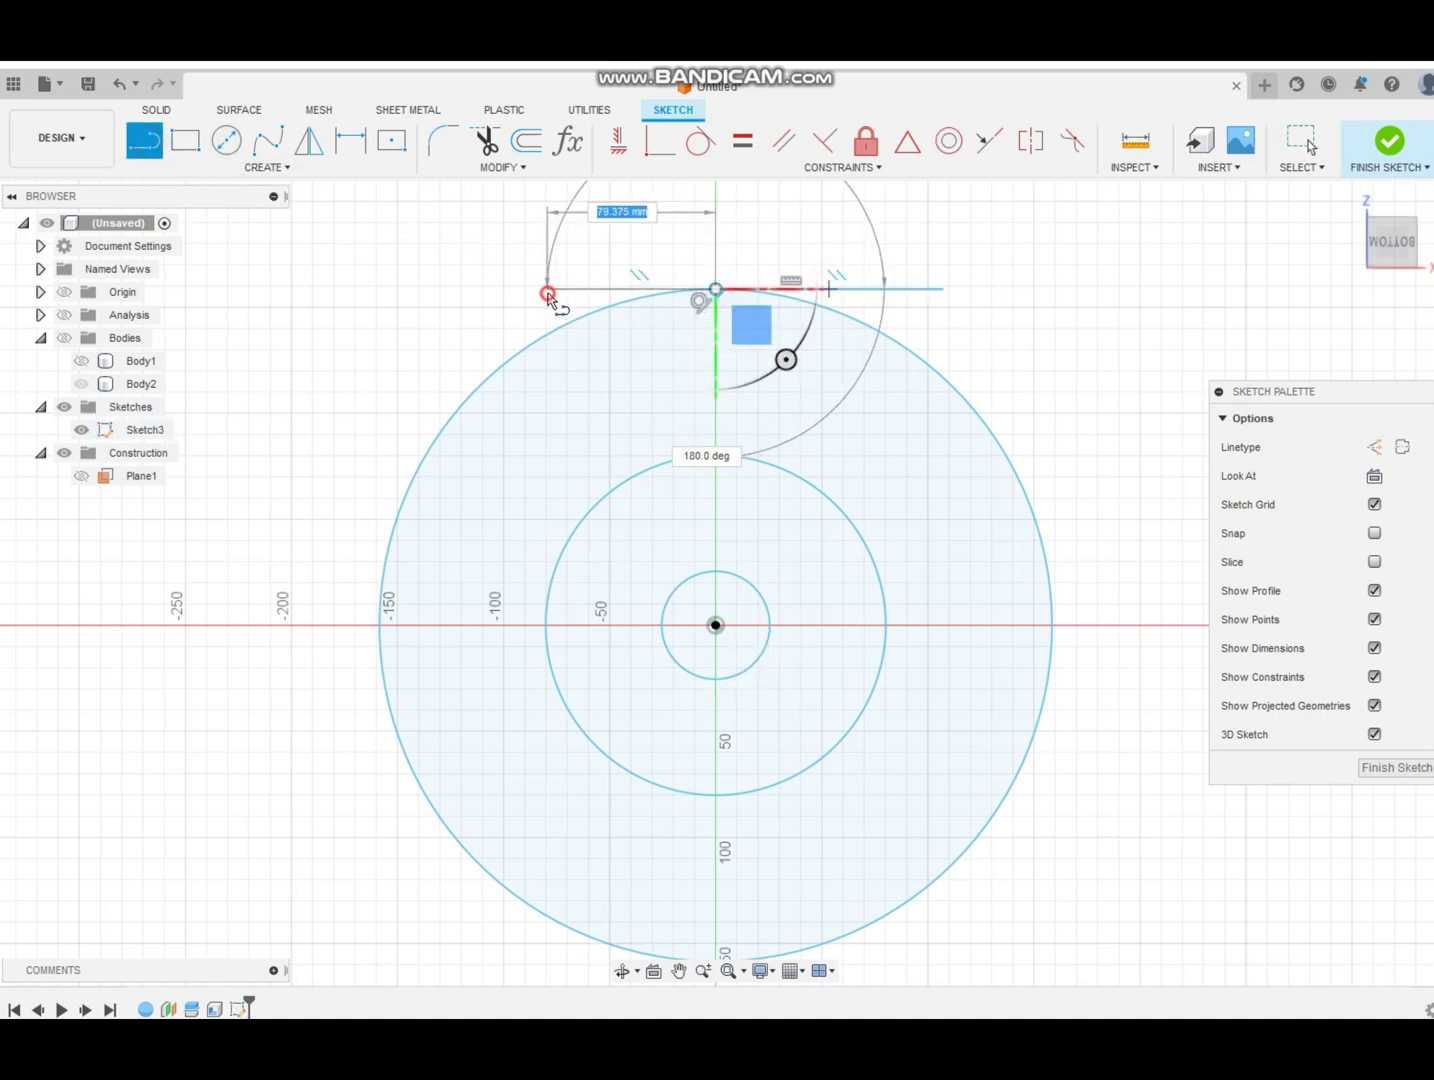
left_click(1300, 148)
left_click(739, 290)
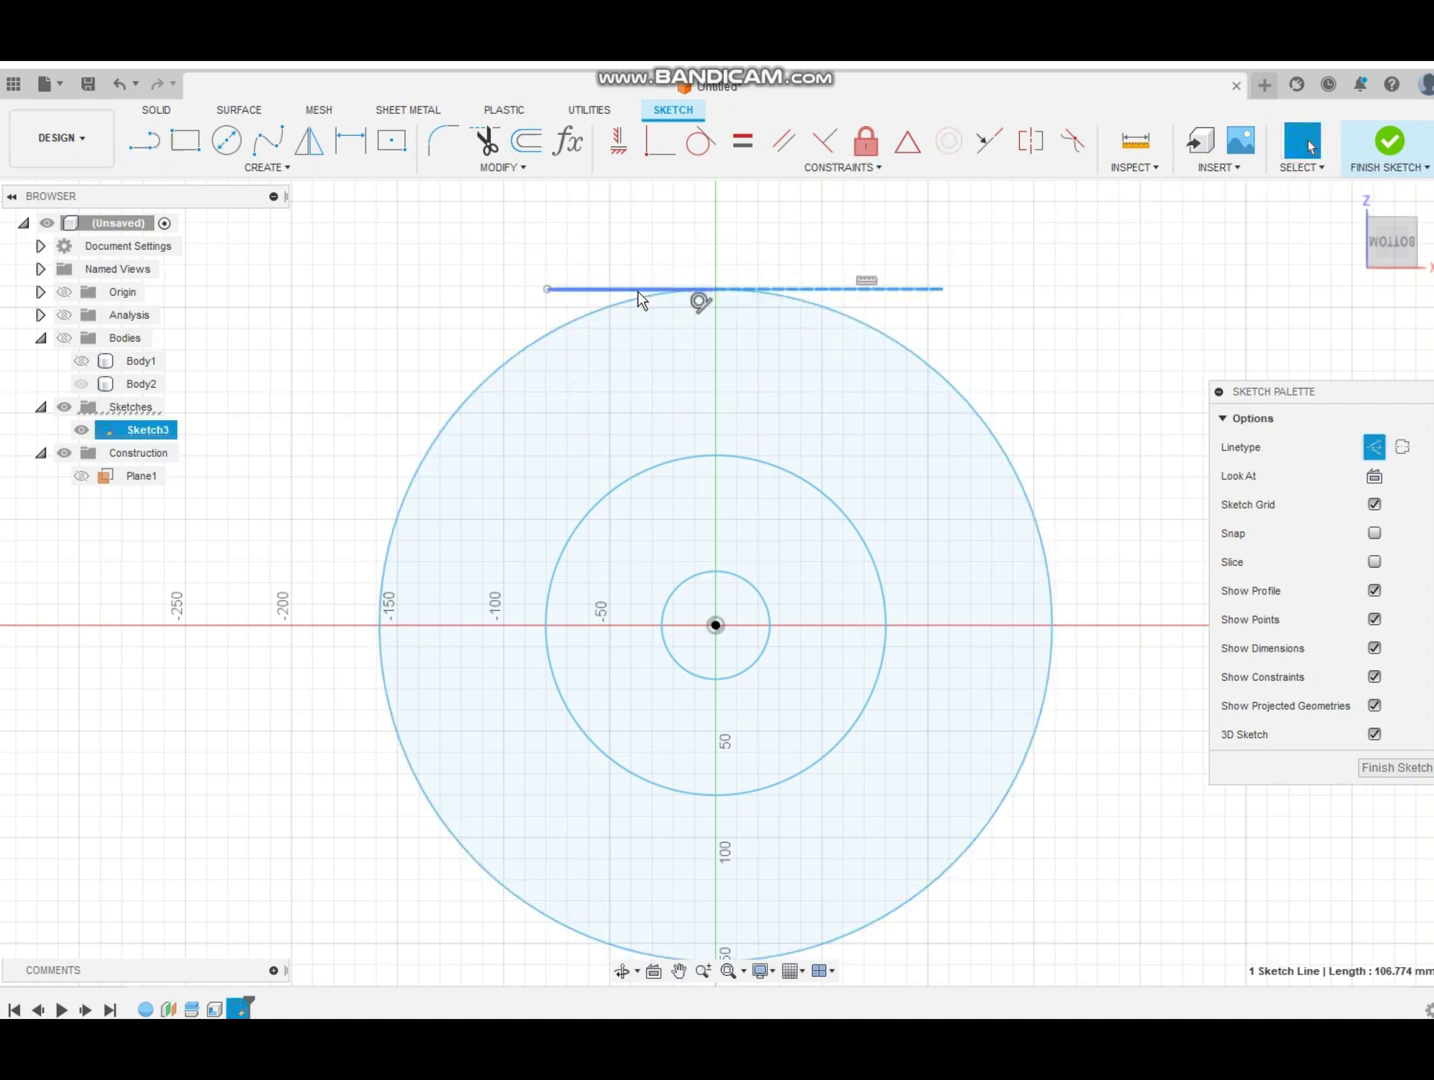
left_click(640, 292)
key("x")
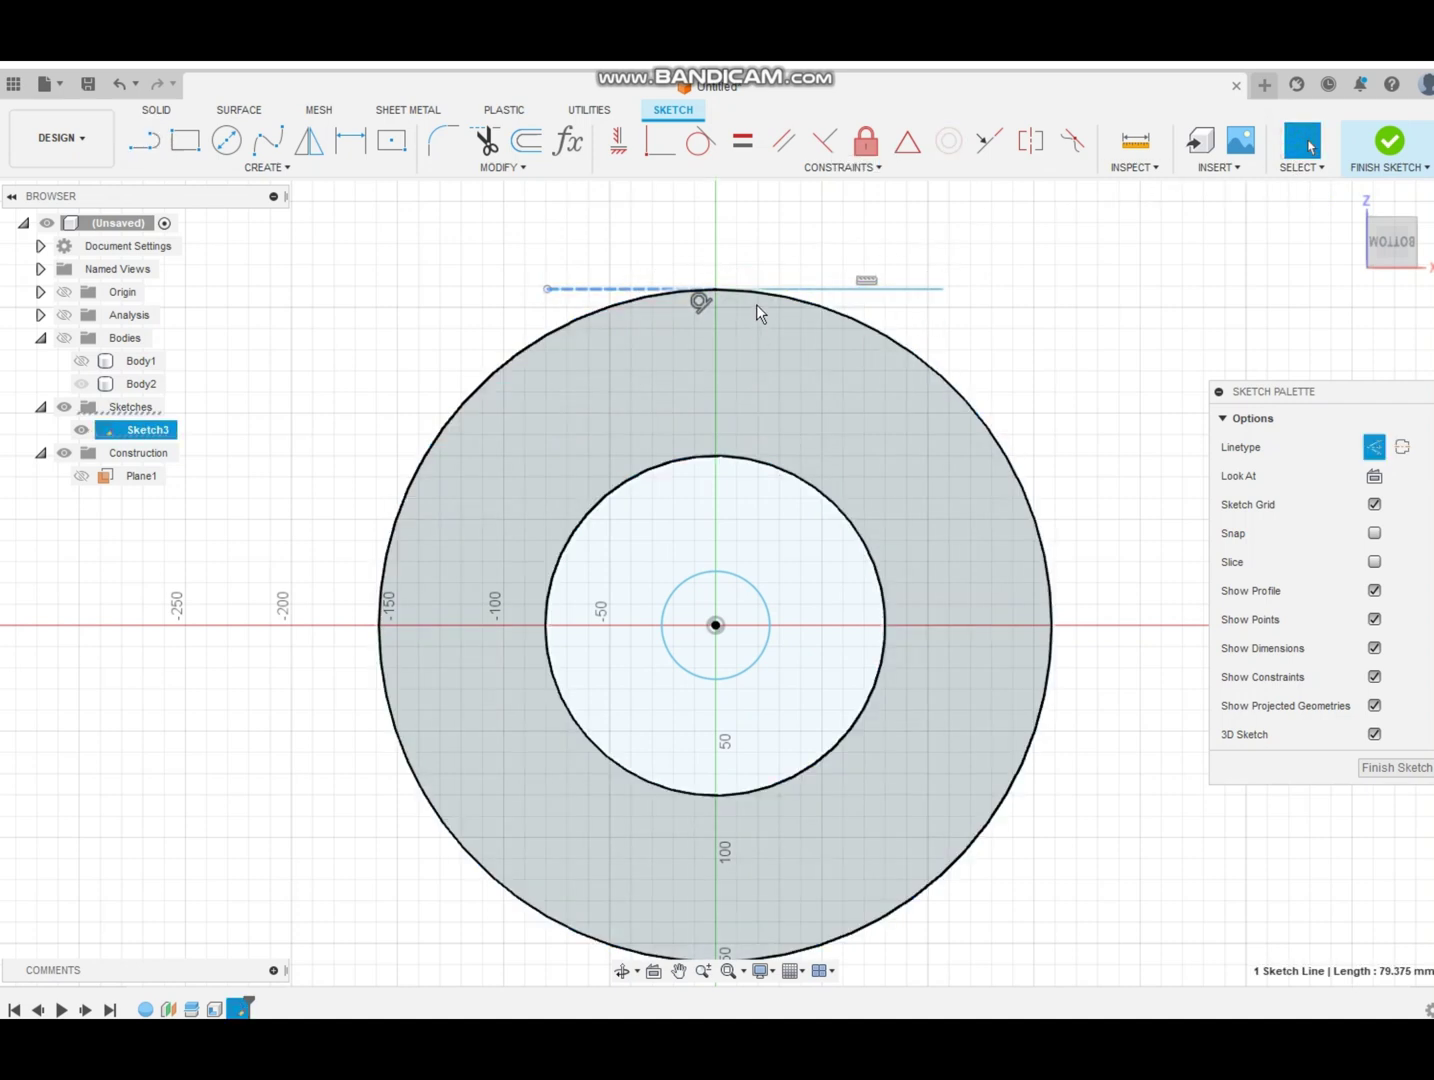
Dimension both the line and the construction line to 5 mm
left_click(850, 291)
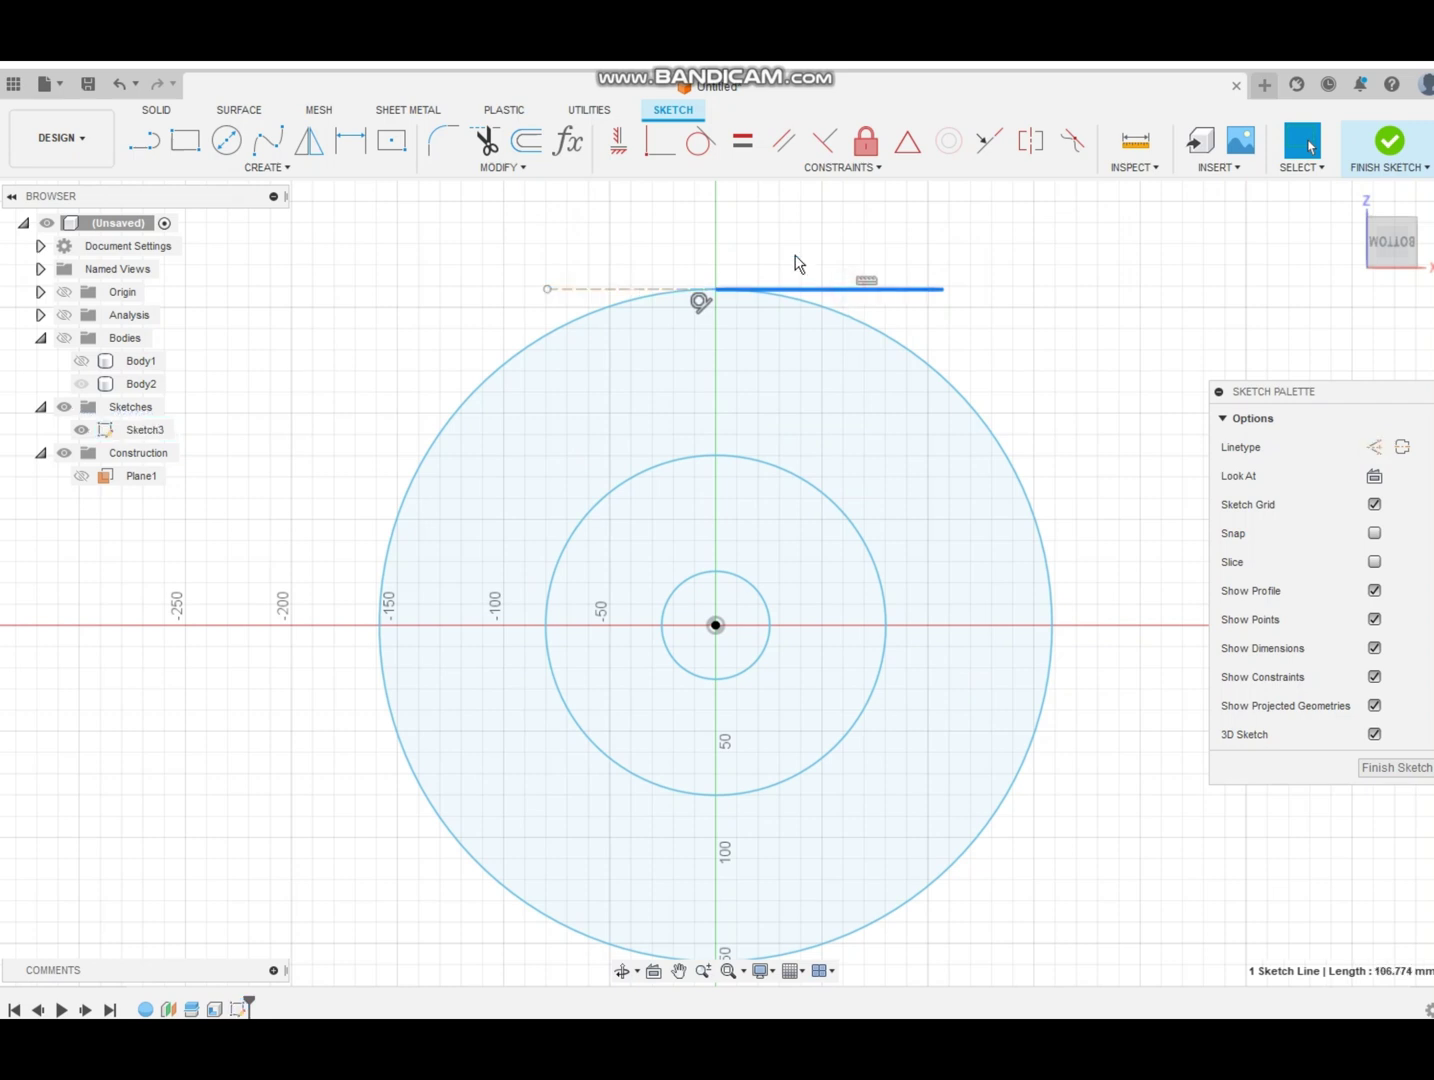
key("d")
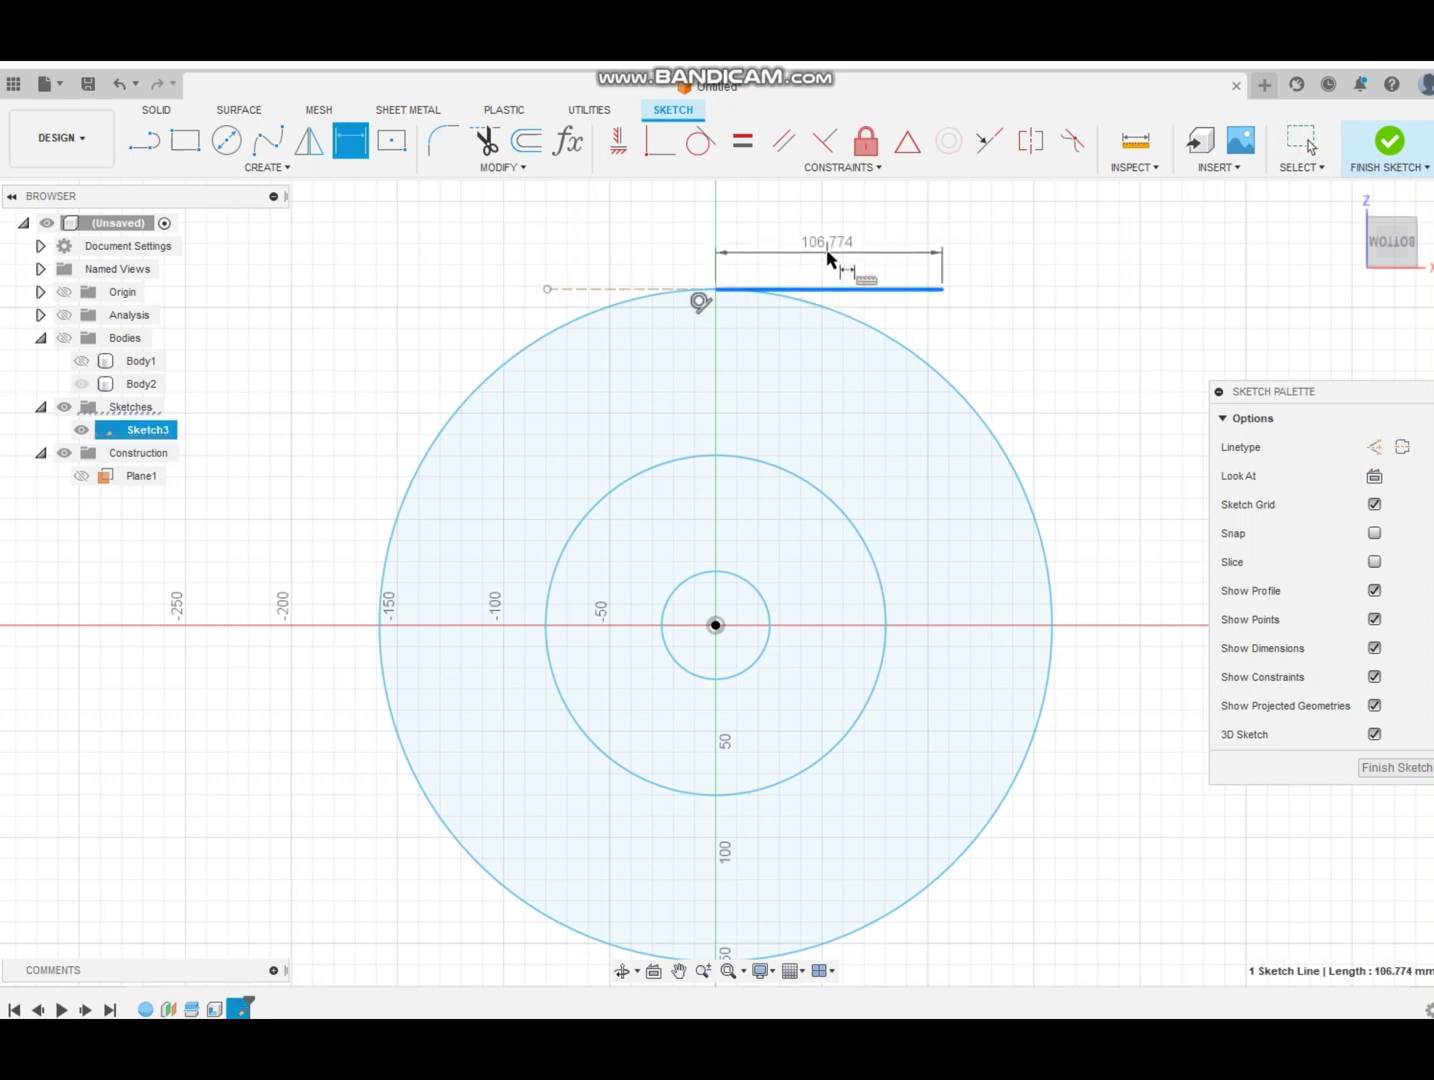
left_click(829, 252)
type("5")
key("Return")
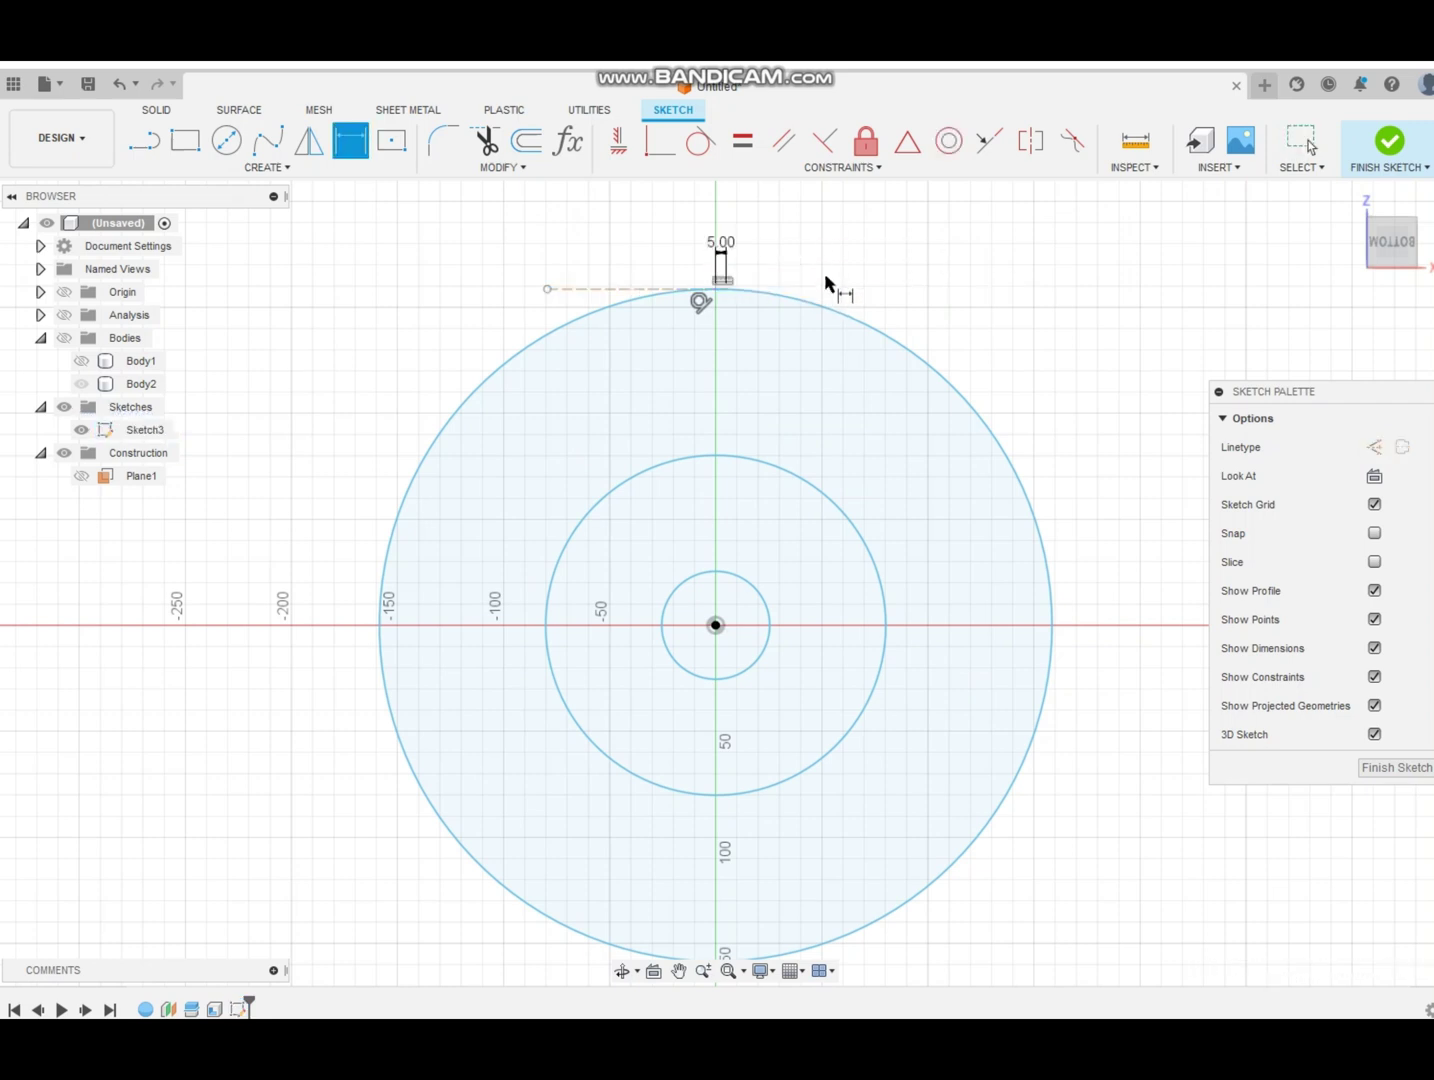
left_click(628, 289)
left_click(633, 246)
type("5")
scroll(786, 348, "up", 3)
scroll(720, 274, "up", 2)
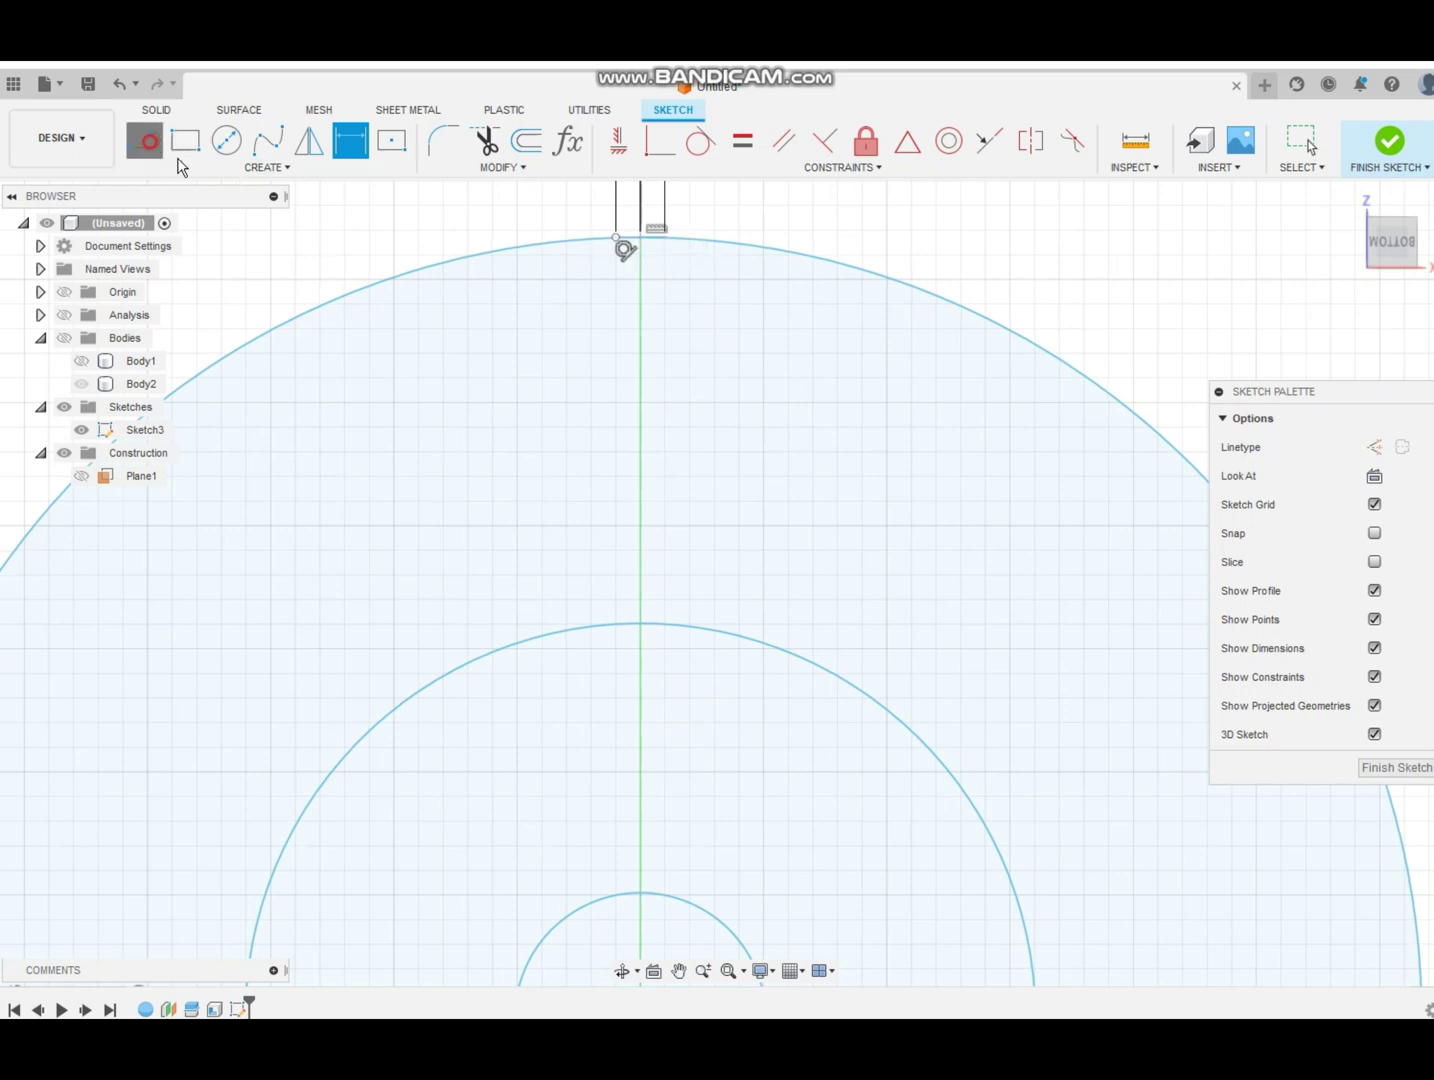
Draw two vertical lines from the dimensioned top points down to the middle circle
left_click(144, 141)
left_click(617, 238)
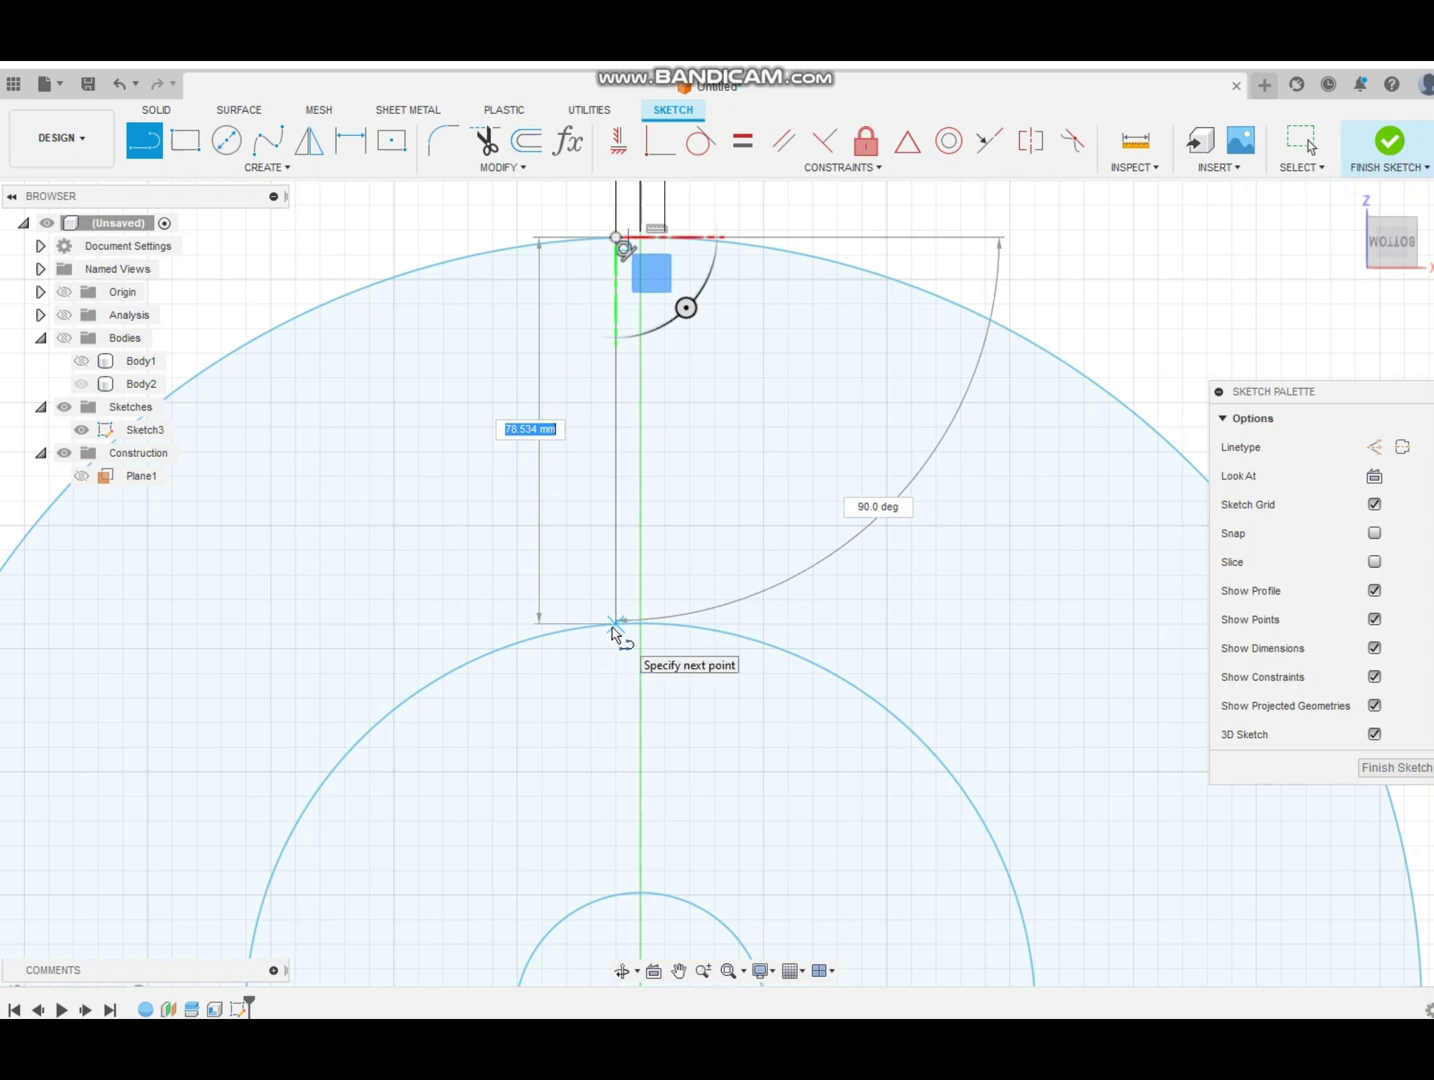
left_click(614, 625)
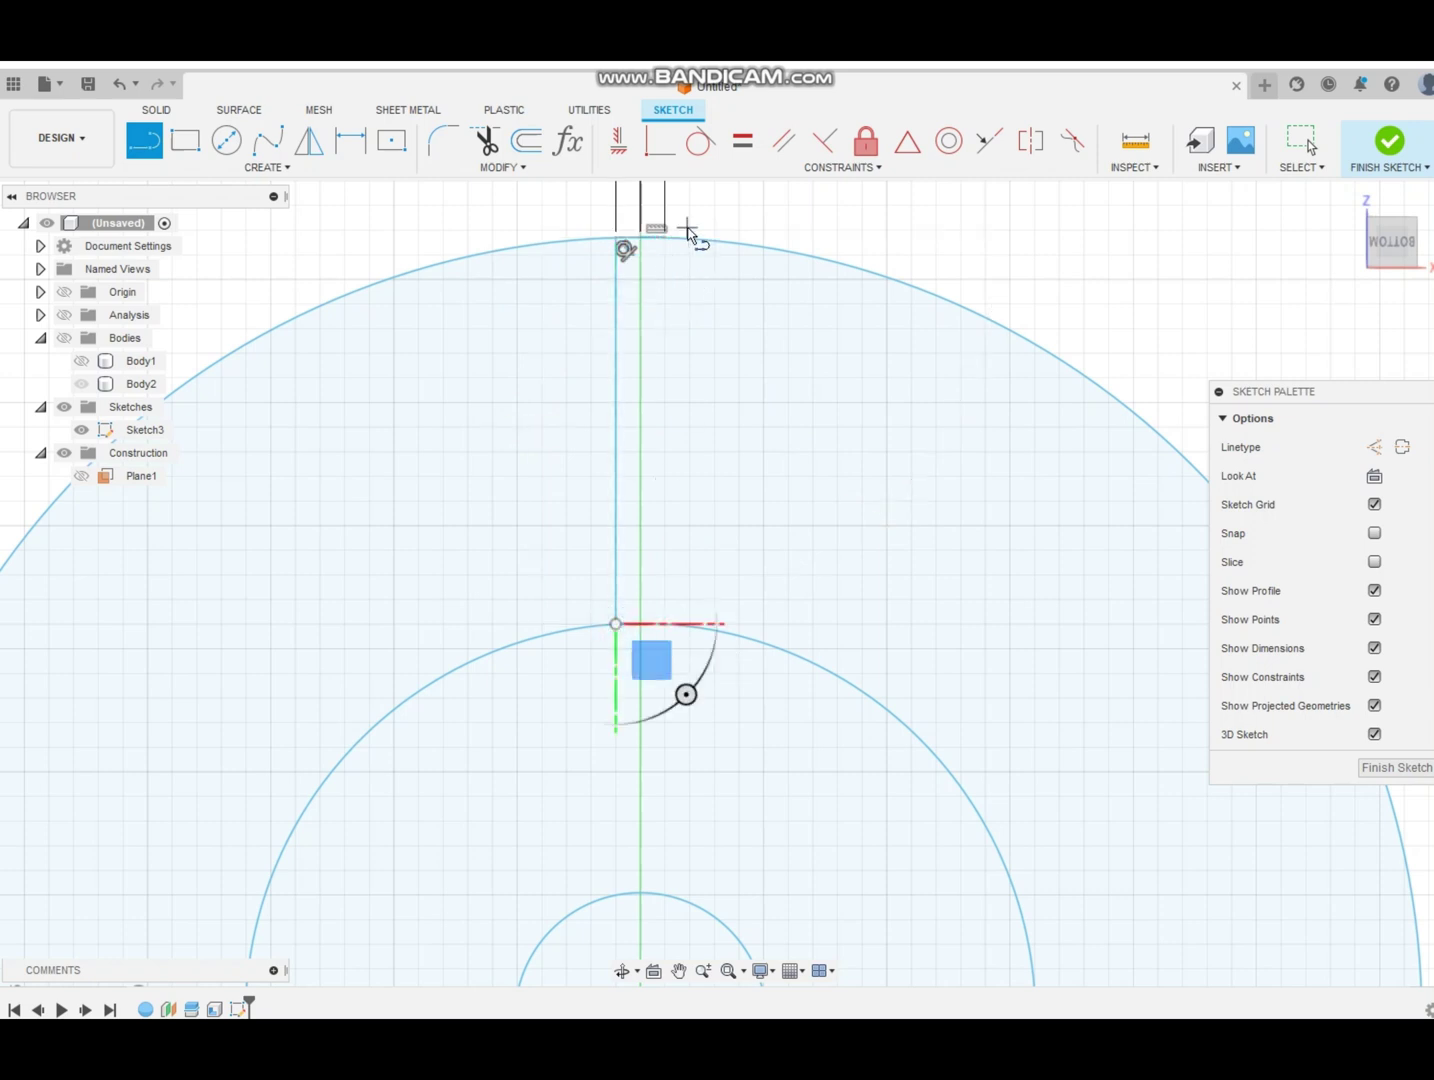
left_click(664, 238)
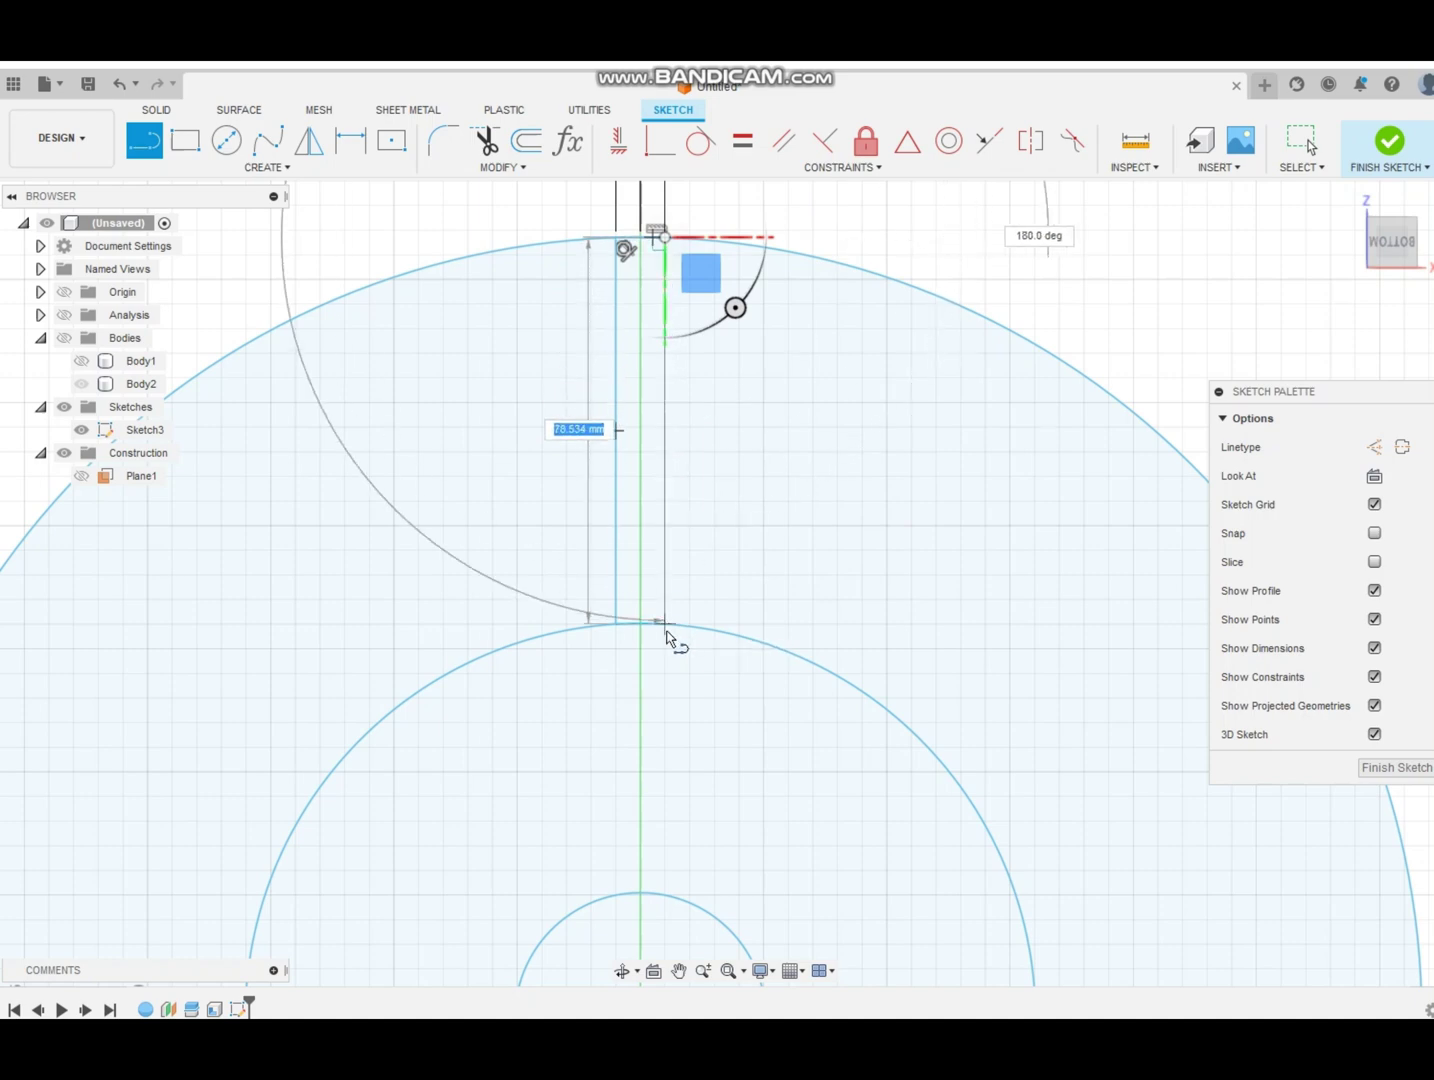
left_click(665, 624)
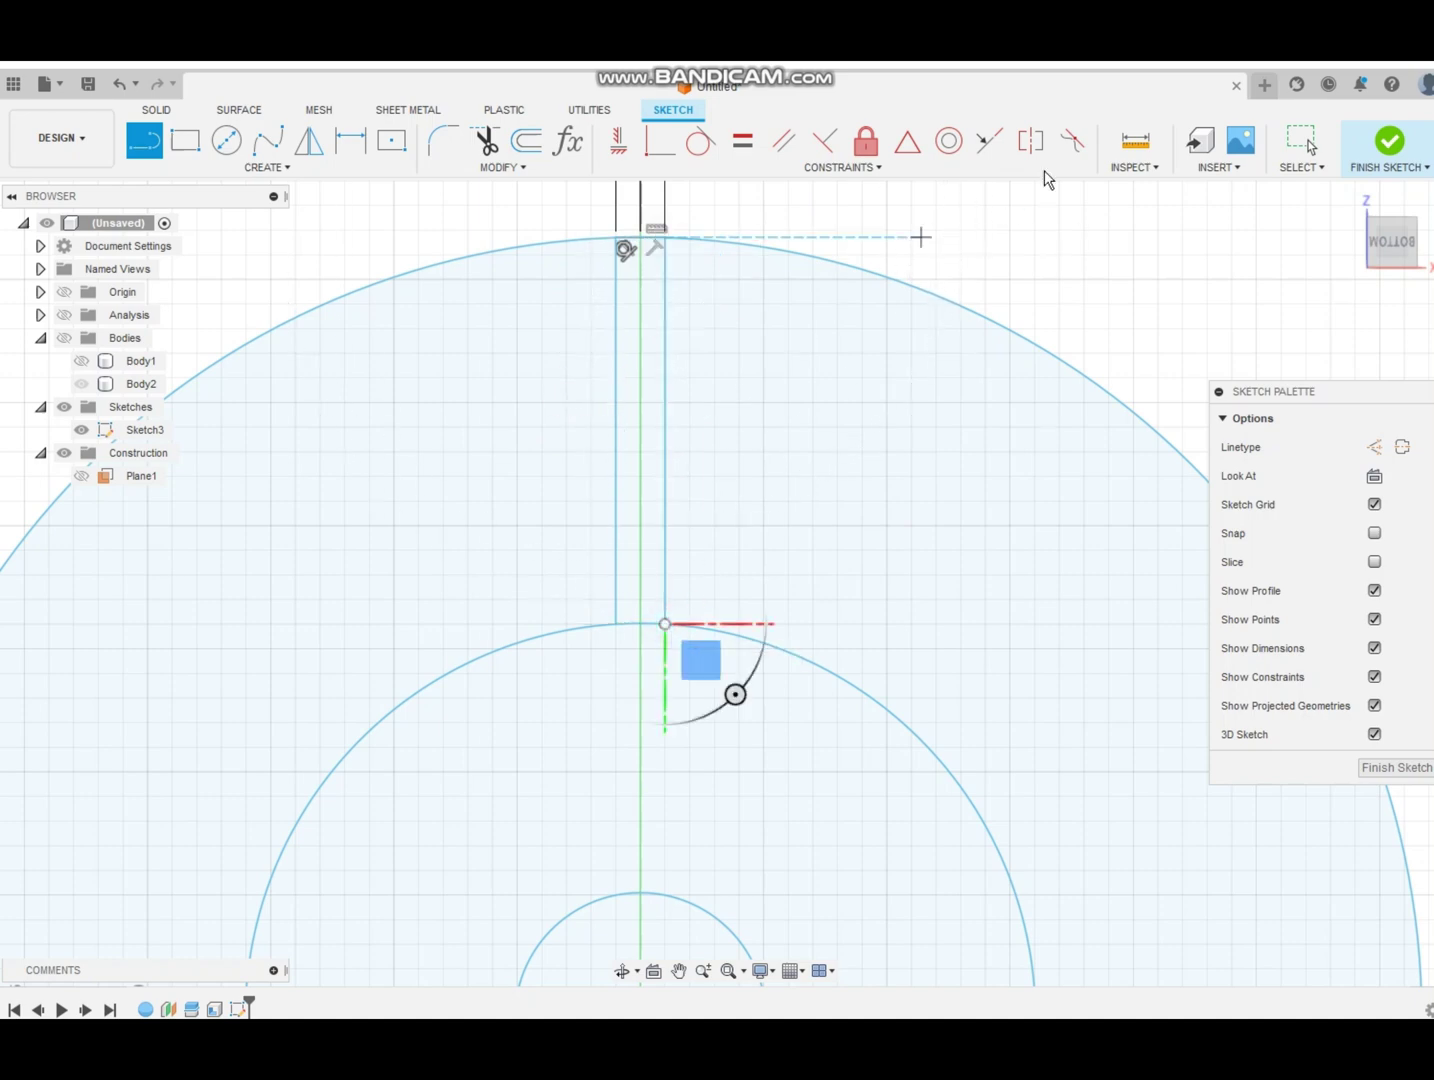
left_click(1297, 150)
scroll(741, 350, "down", 3)
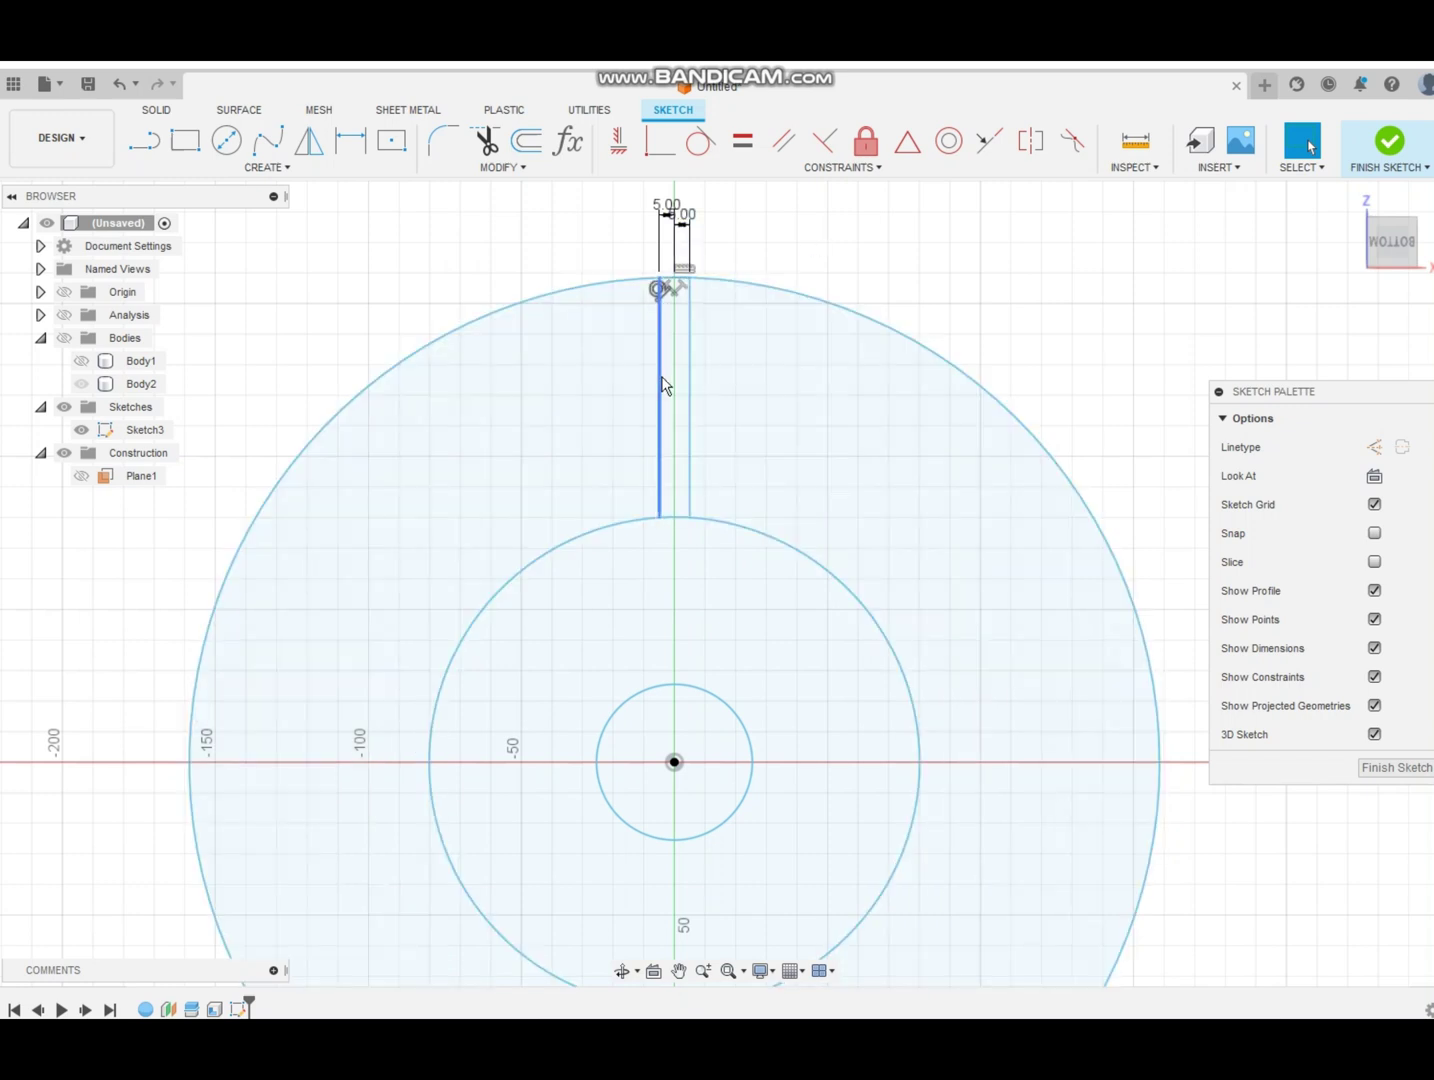
Select both strip lines for a circular pattern around the sketch centre point
left_click(660, 387)
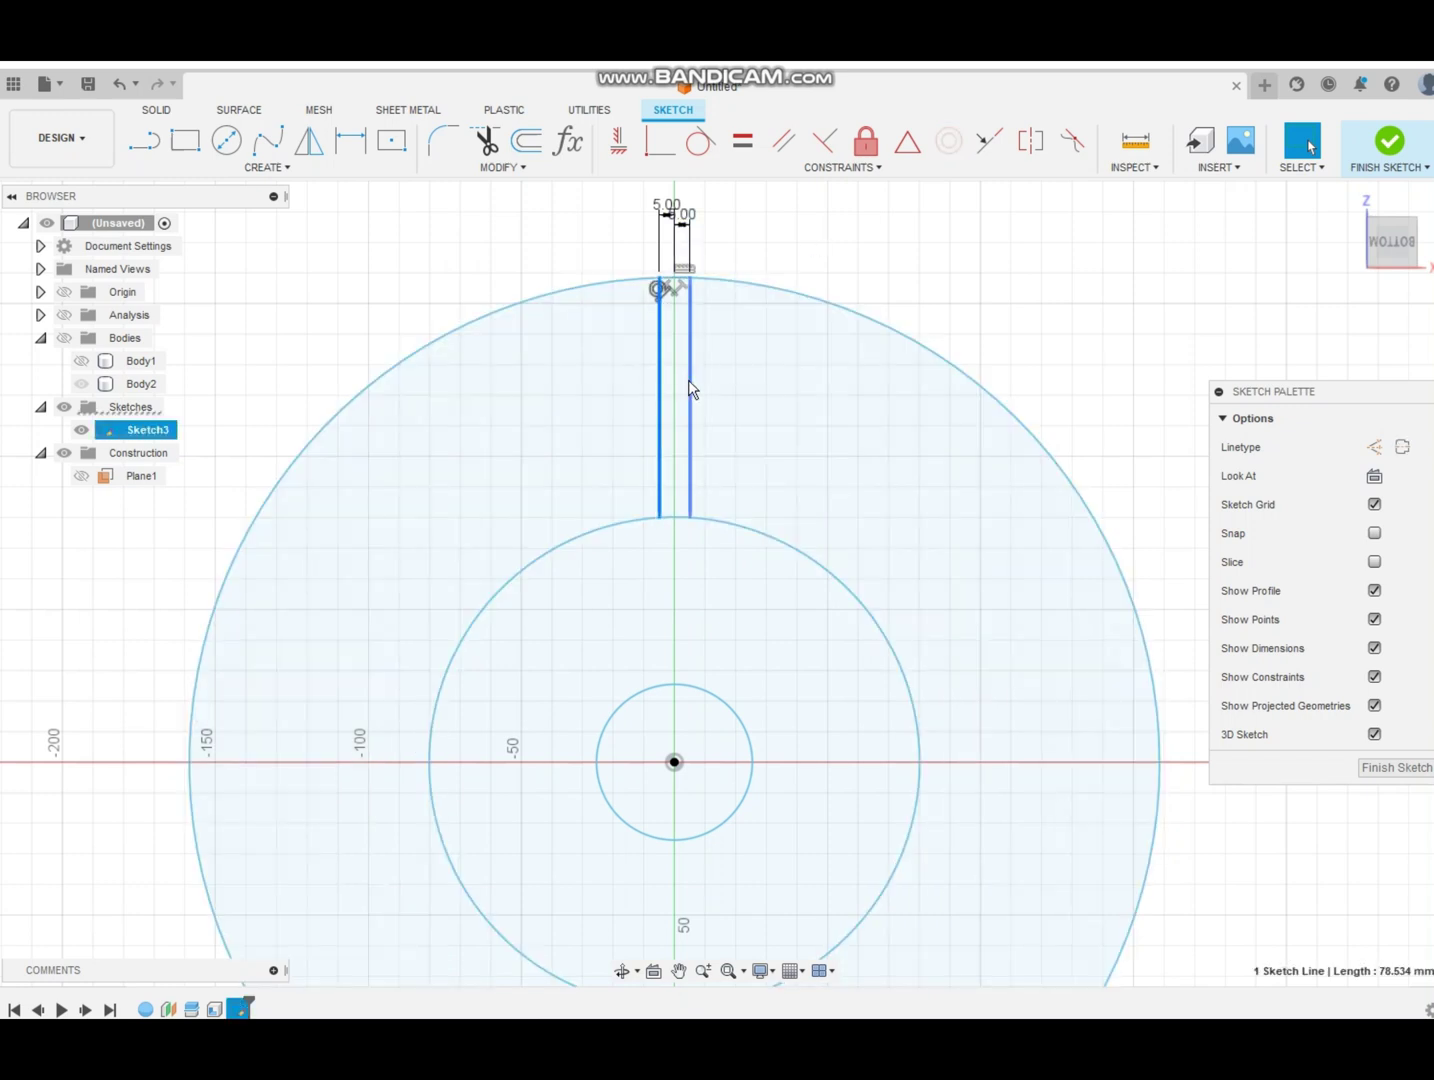
left_click(689, 388, "ctrl")
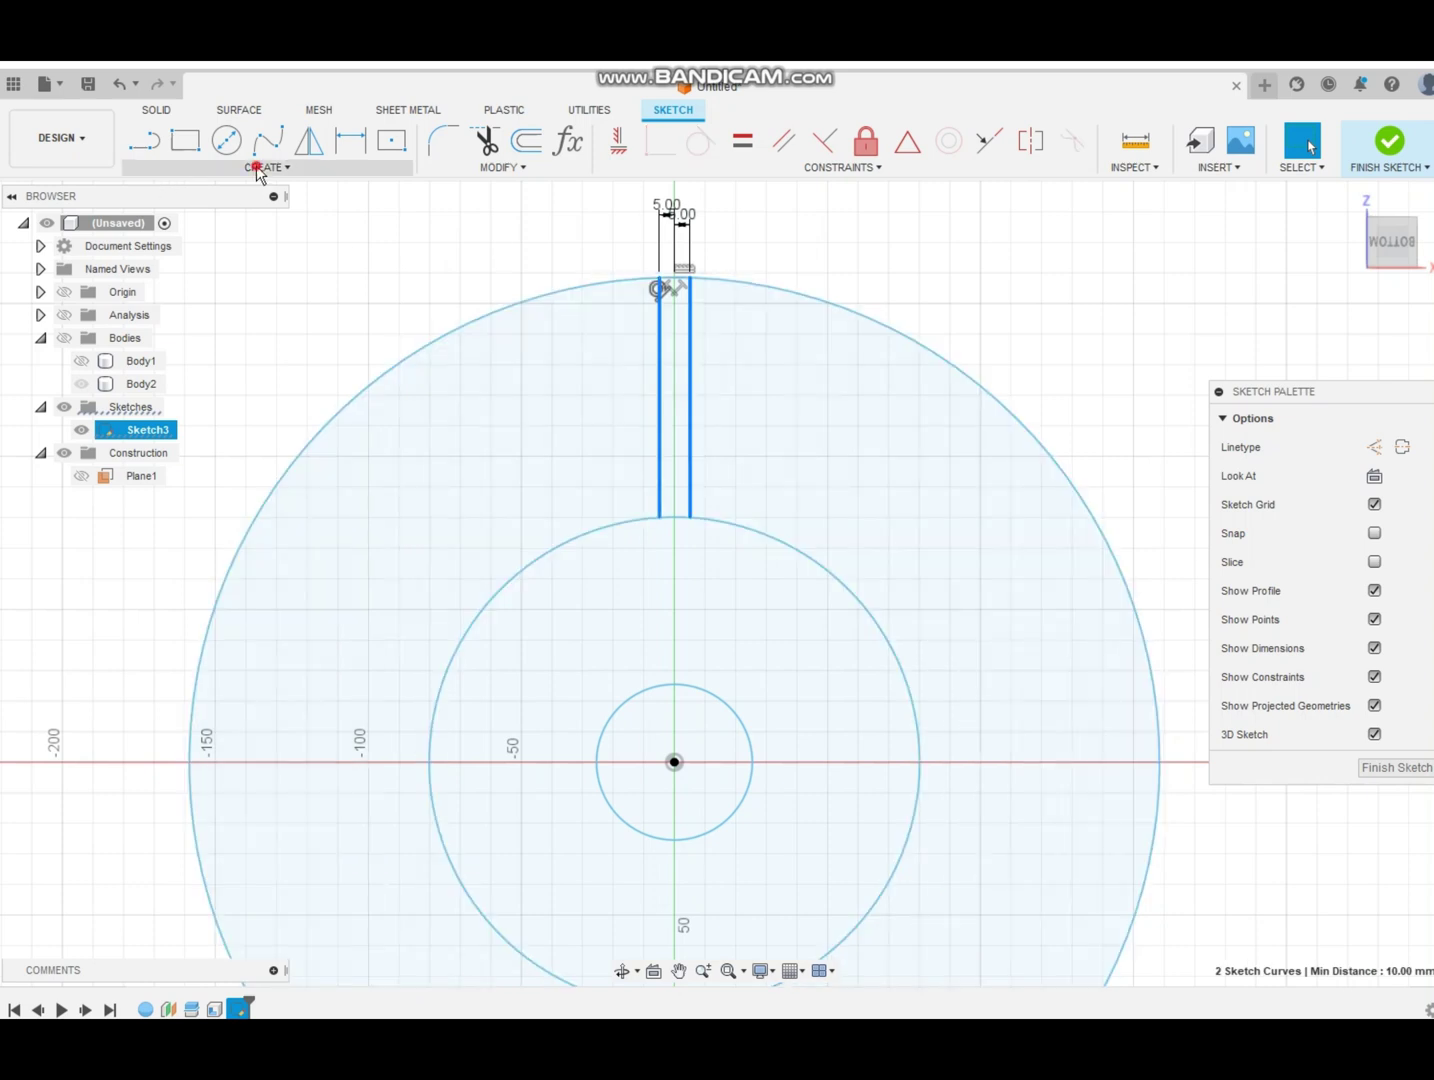
left_click(267, 167)
left_click(203, 421)
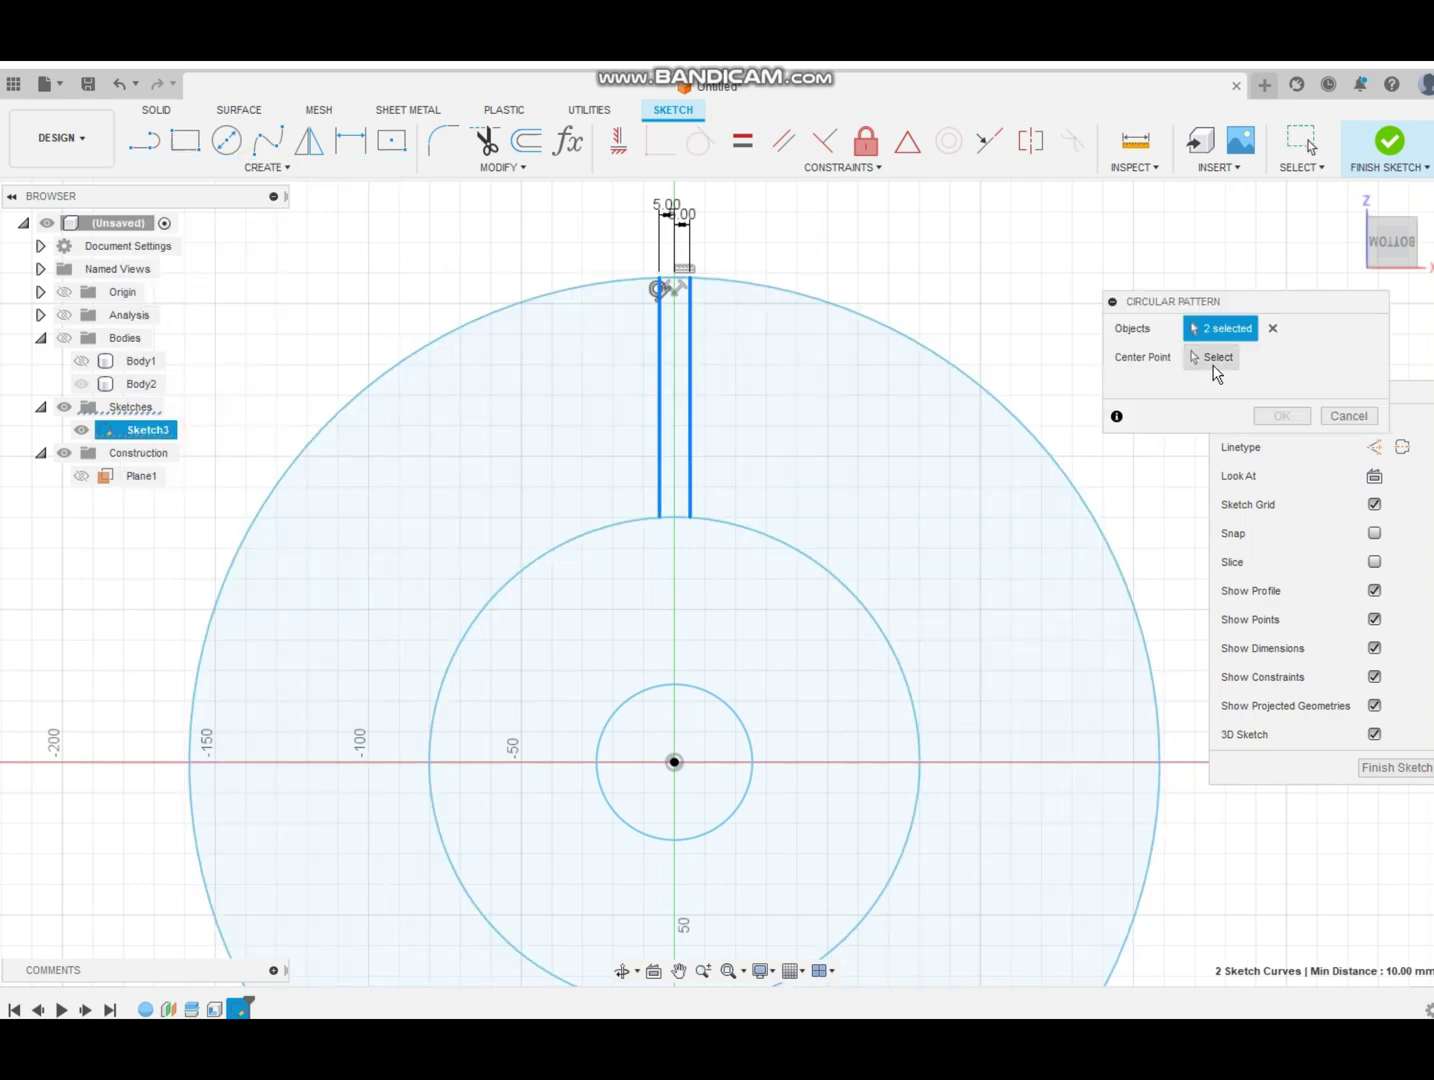
left_click(1216, 360)
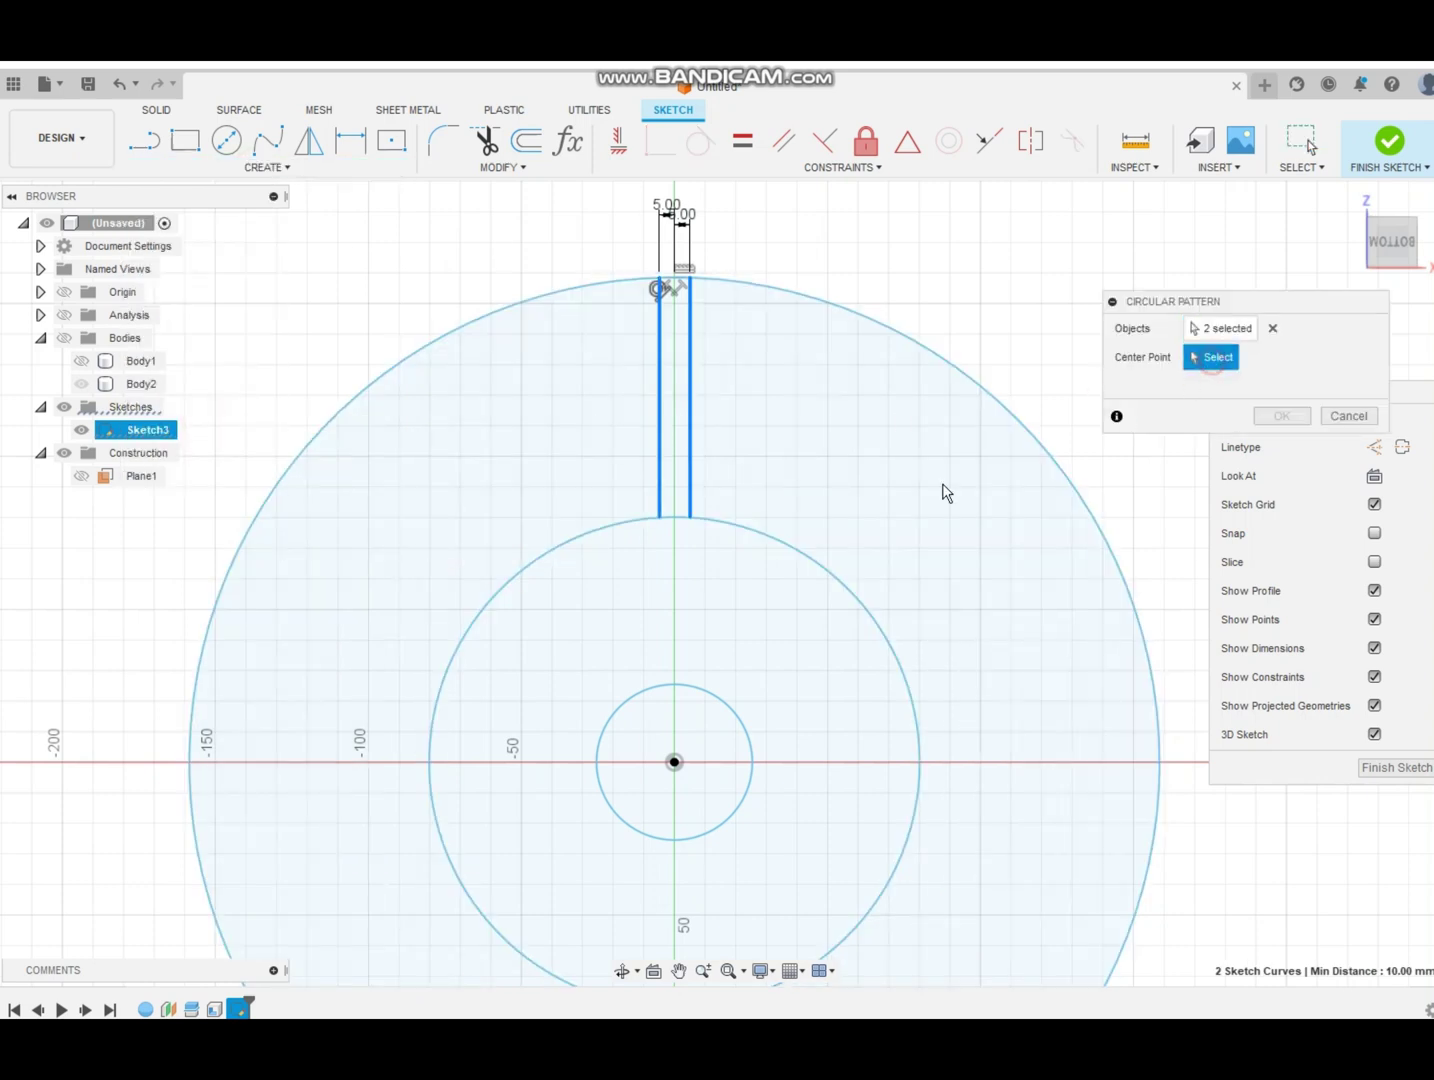
left_click(674, 762)
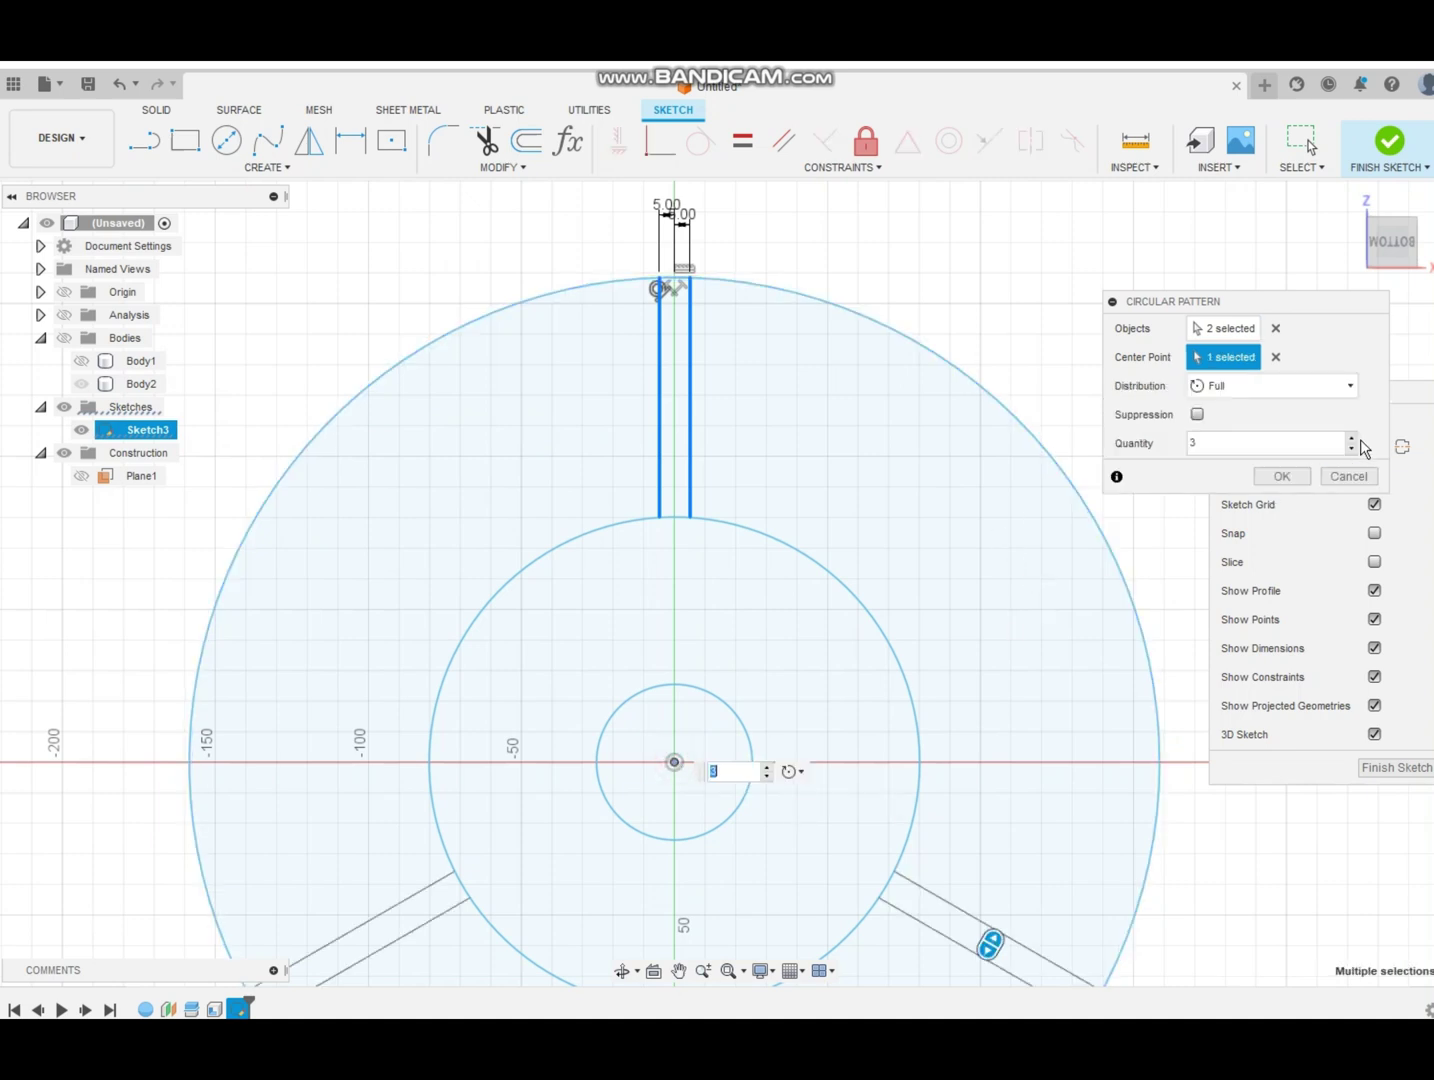
Set the pattern quantity to 6, close the reference photo, and confirm the pattern
left_click(1355, 438)
left_click(1355, 438)
left_click(1355, 438)
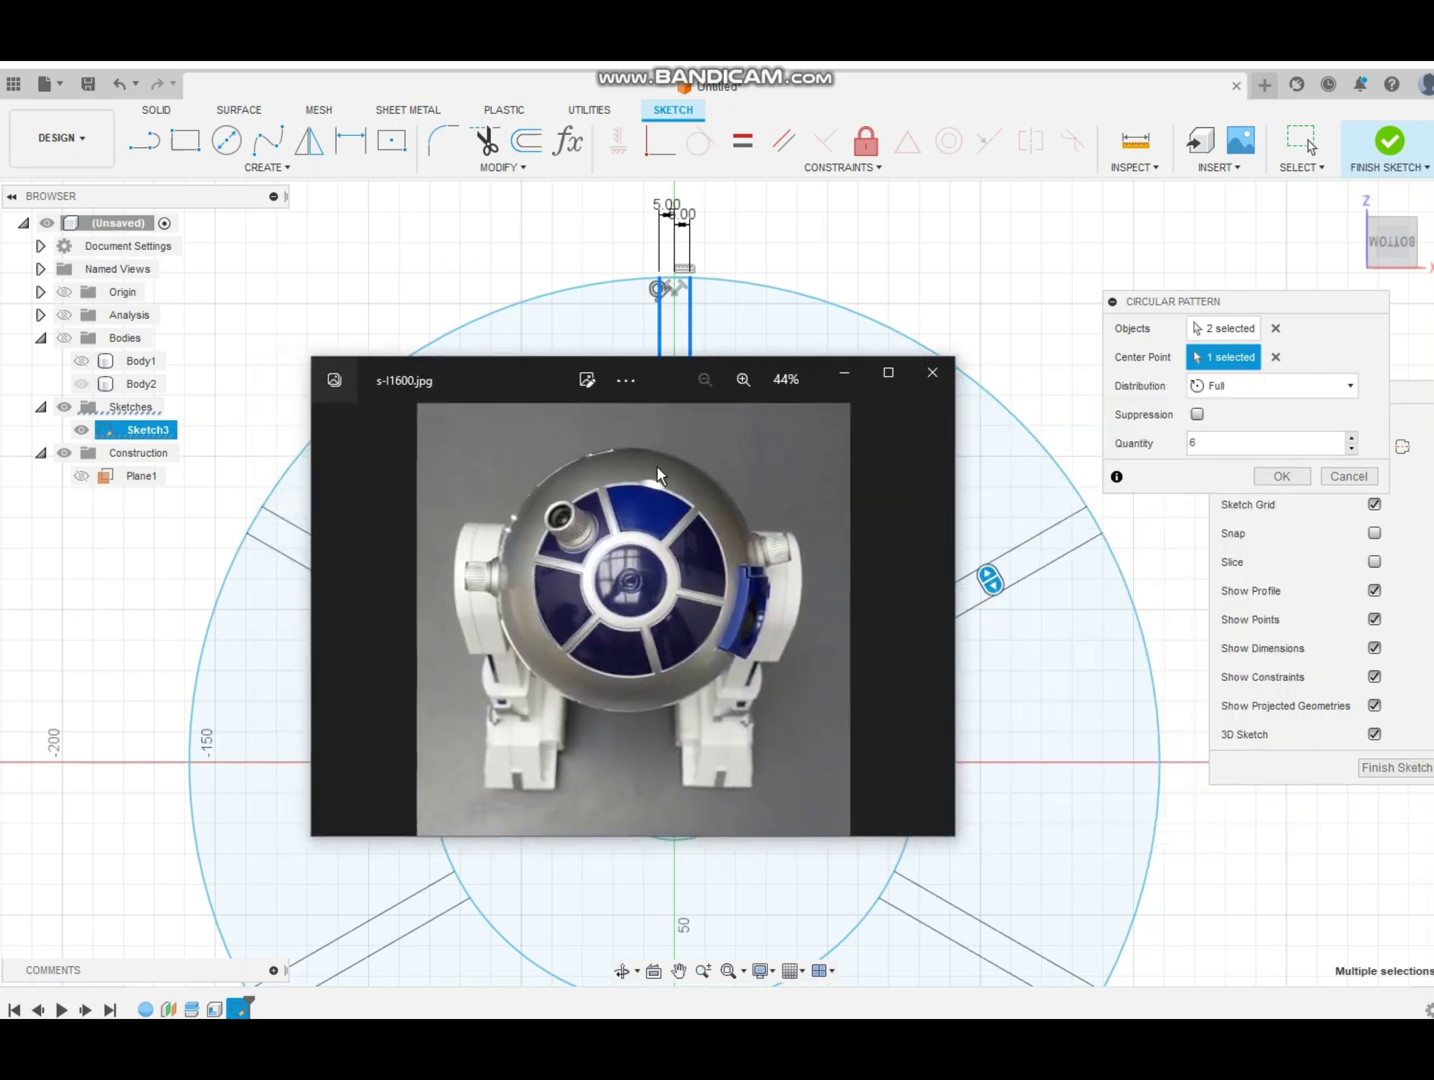
left_click(497, 371)
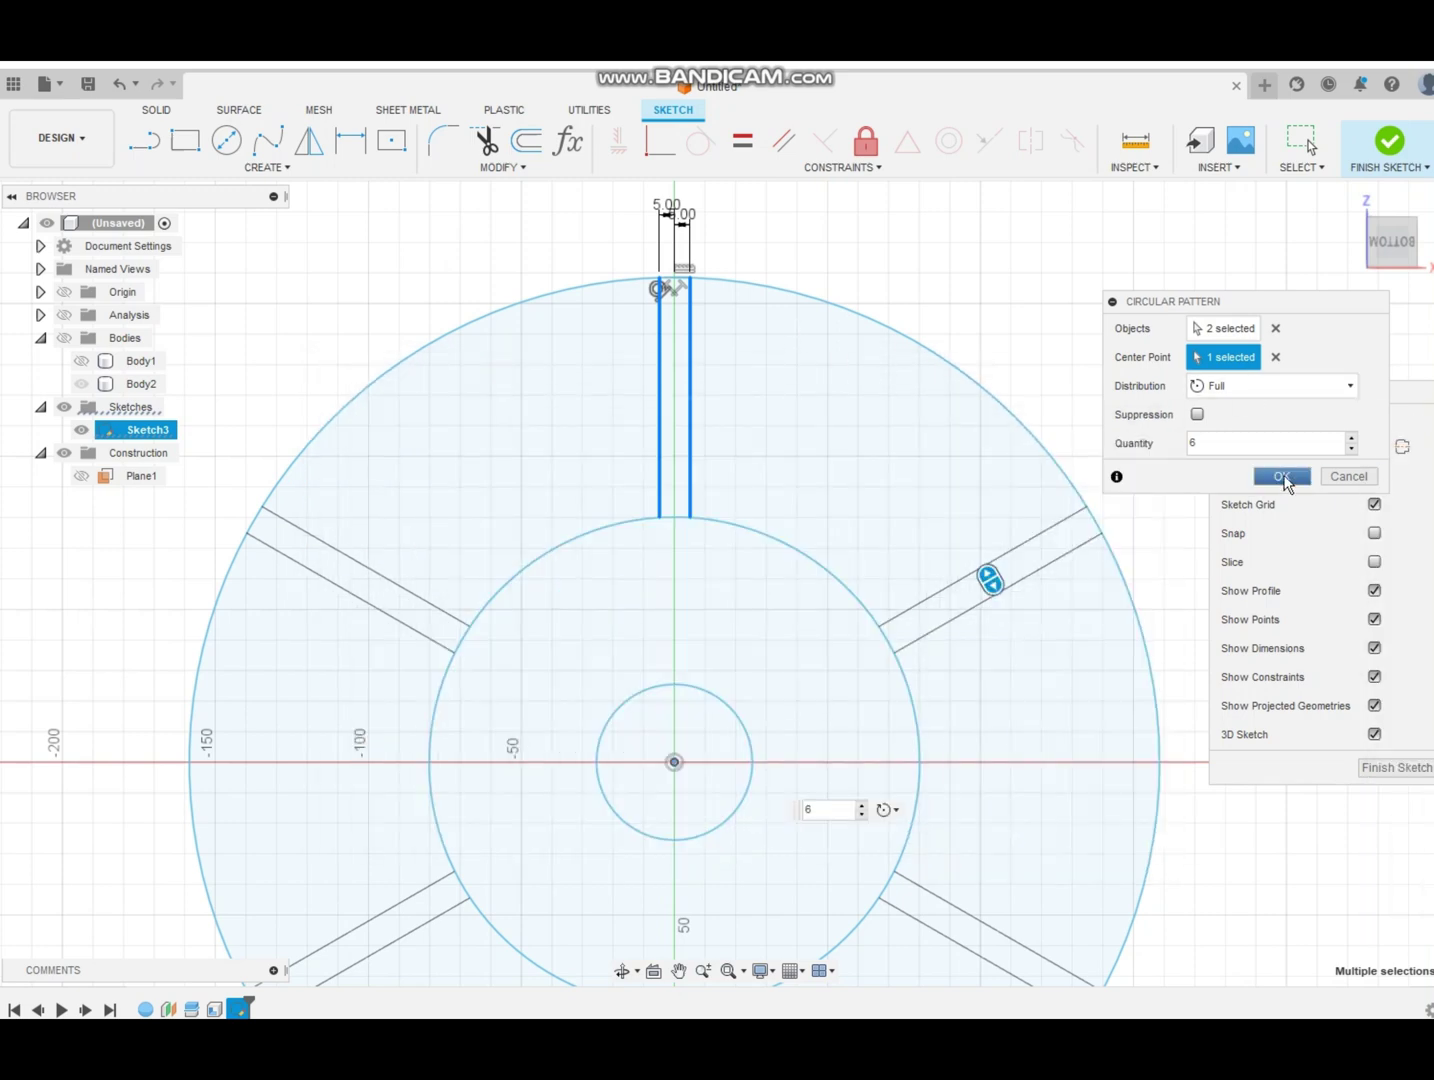
left_click(1282, 477)
scroll(828, 506, "up", 2)
scroll(826, 498, "down", 3)
scroll(823, 497, "down", 2)
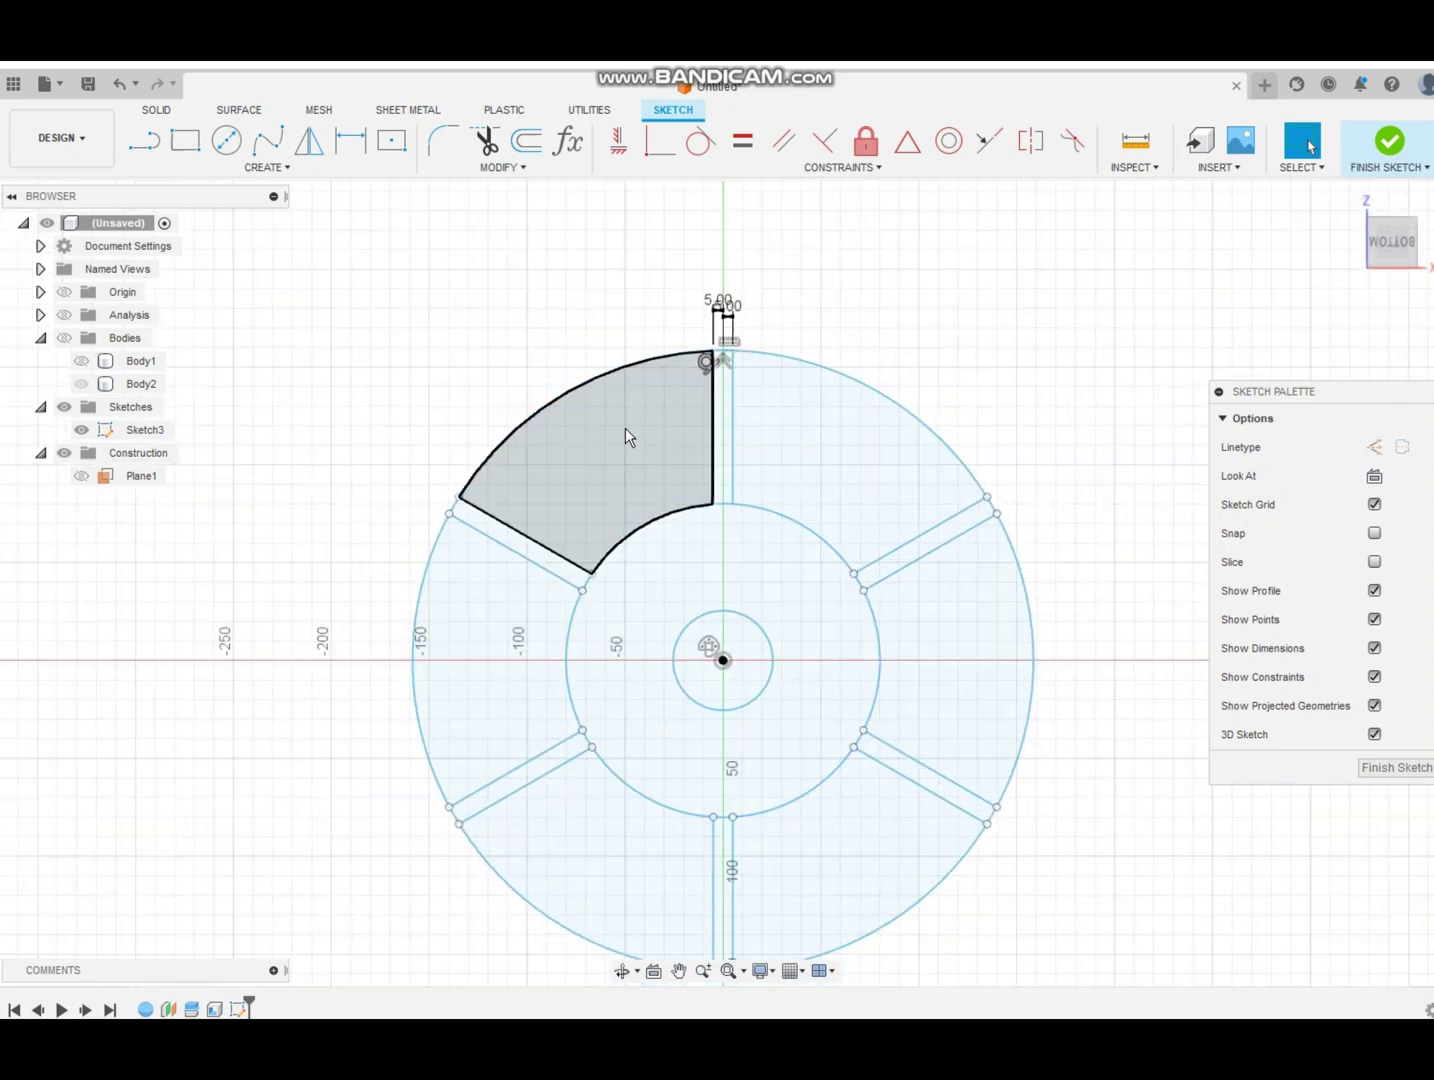
Show the dome body again and orbit to an angled view
scroll(688, 455, "up", 3)
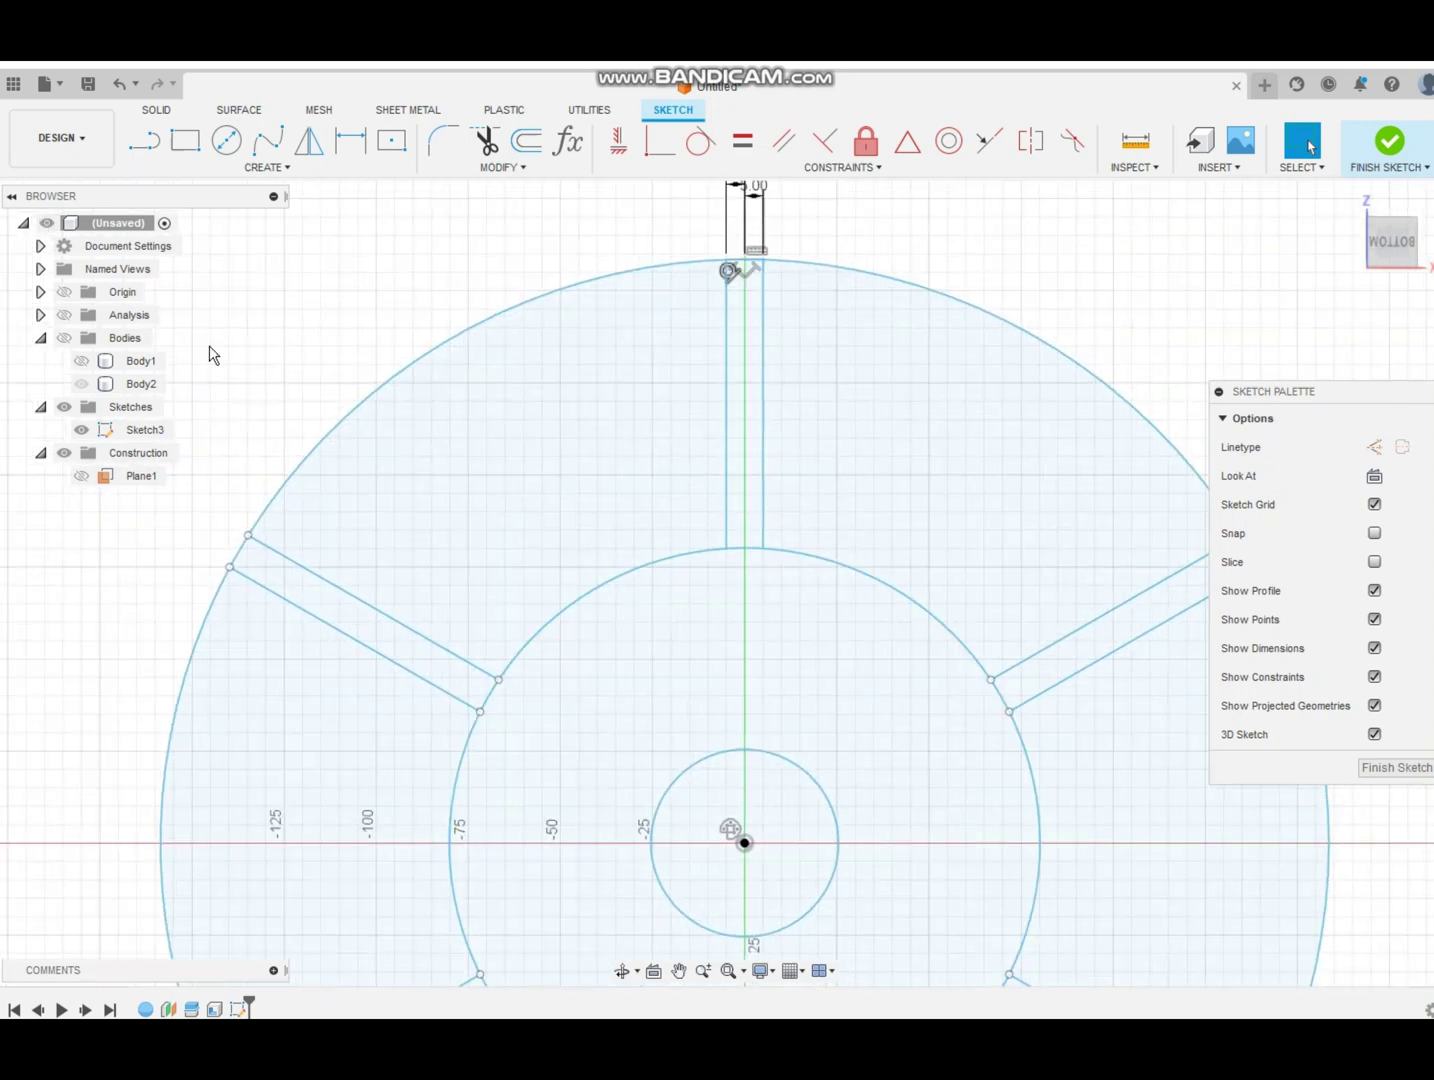
scroll(750, 370, "down", 2)
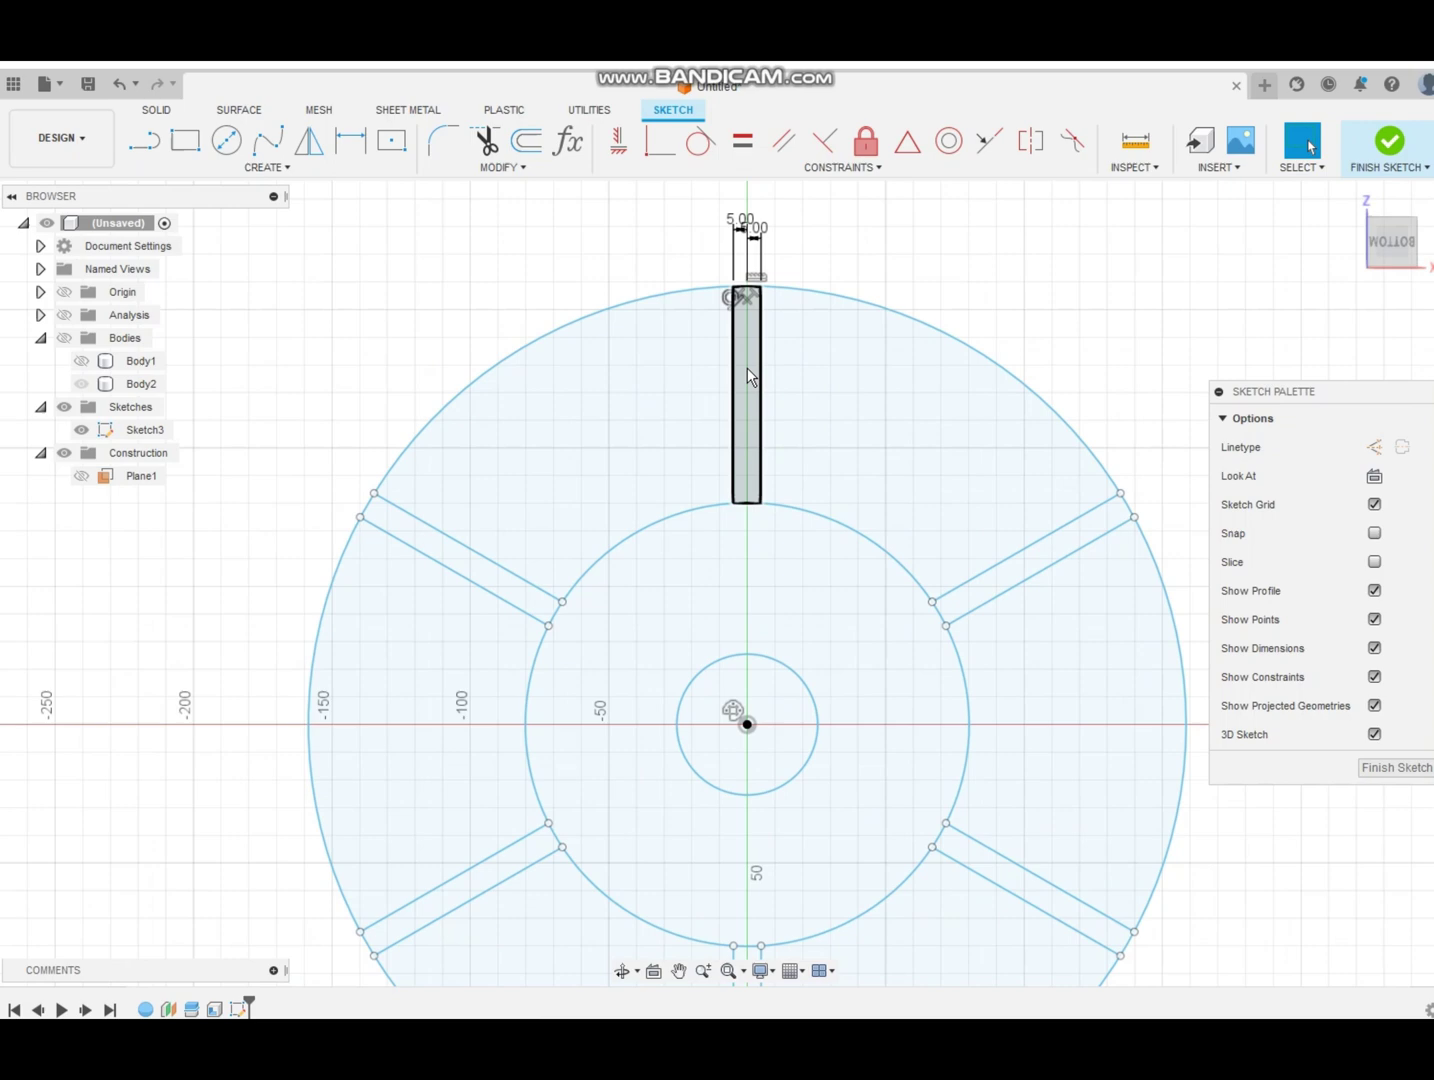
left_click(64, 338)
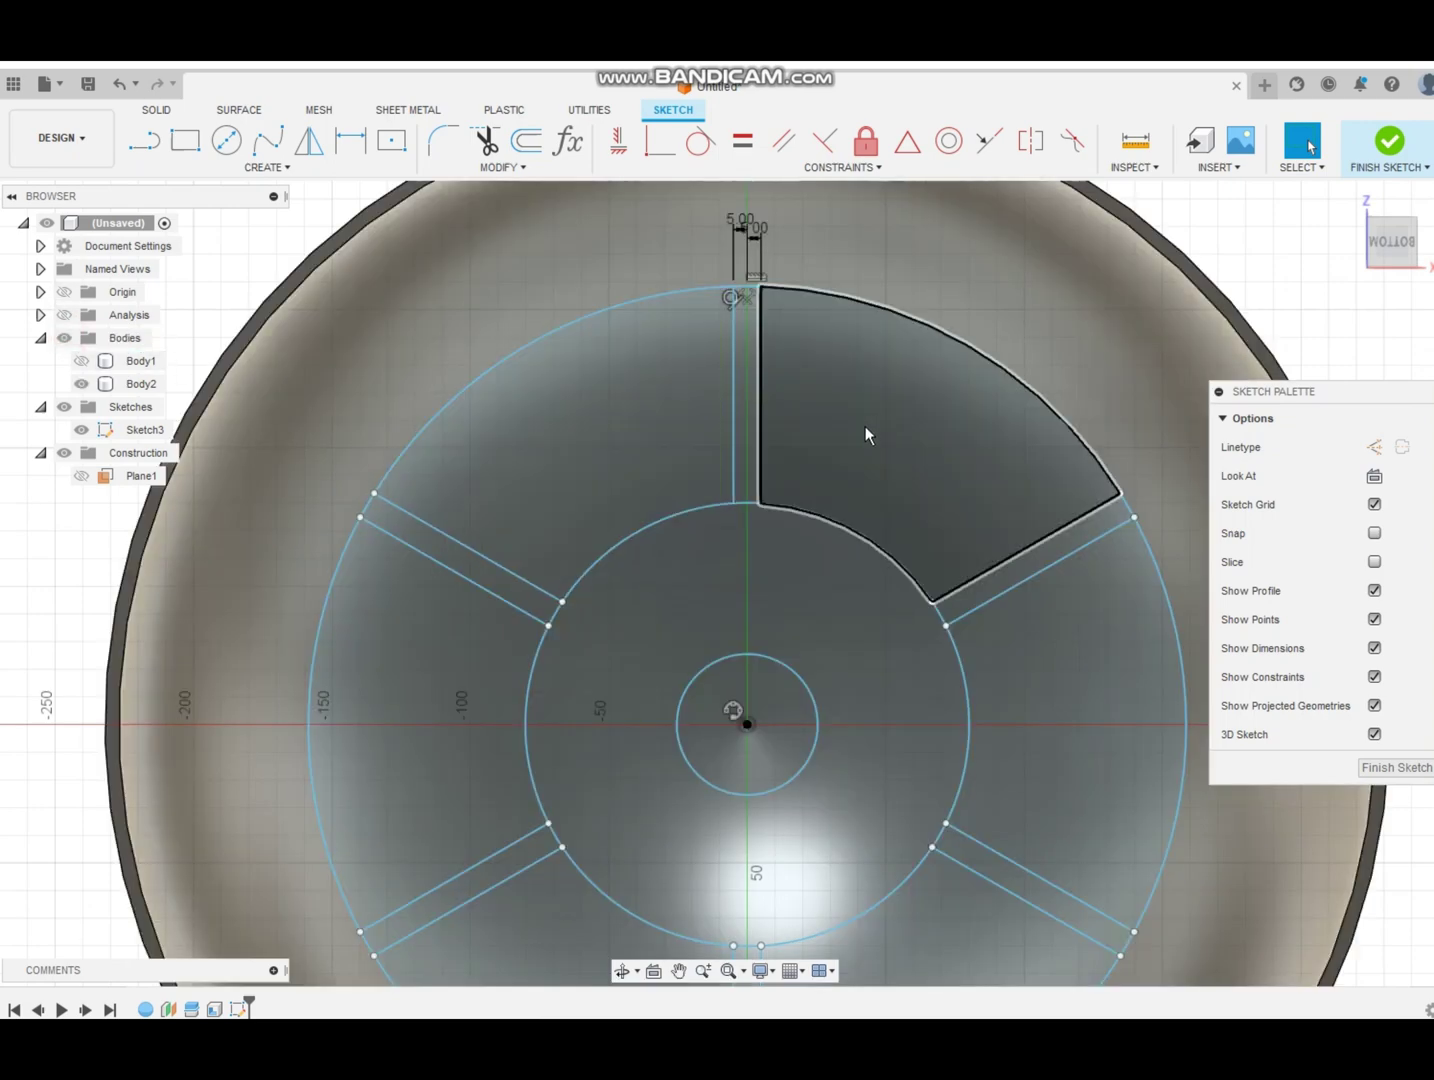
scroll(1120, 400, "down", 5)
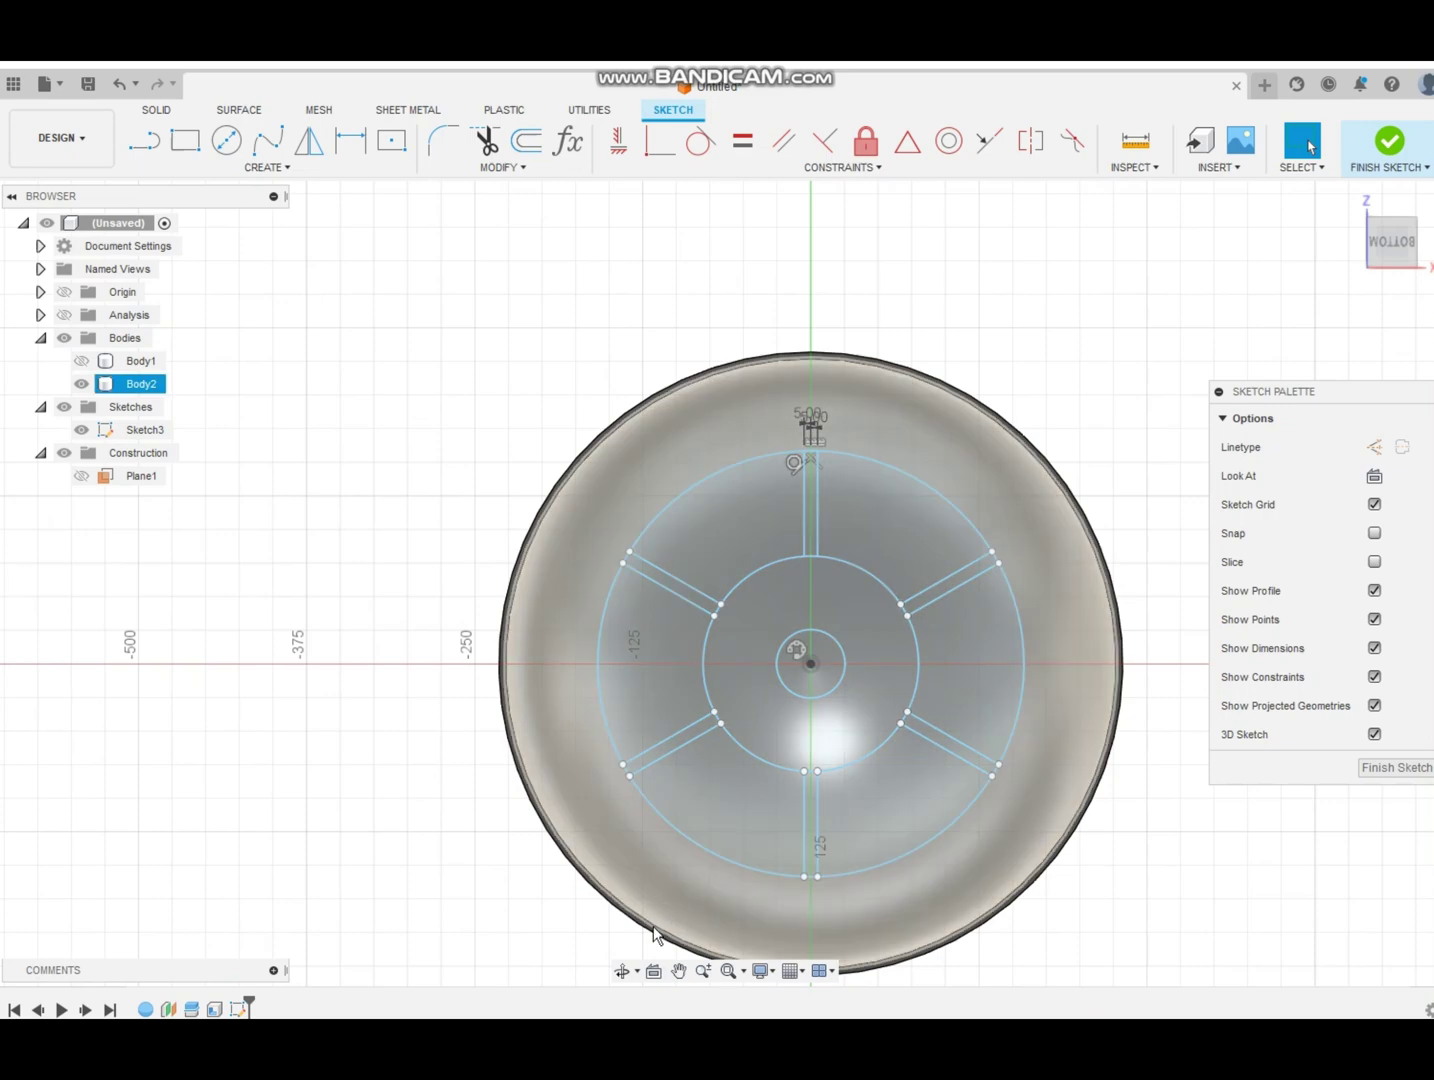
left_click(622, 970)
mouse_move(660, 760)
left_mouse_down()
mouse_move(803, 645)
mouse_move(792, 638)
left_mouse_up()
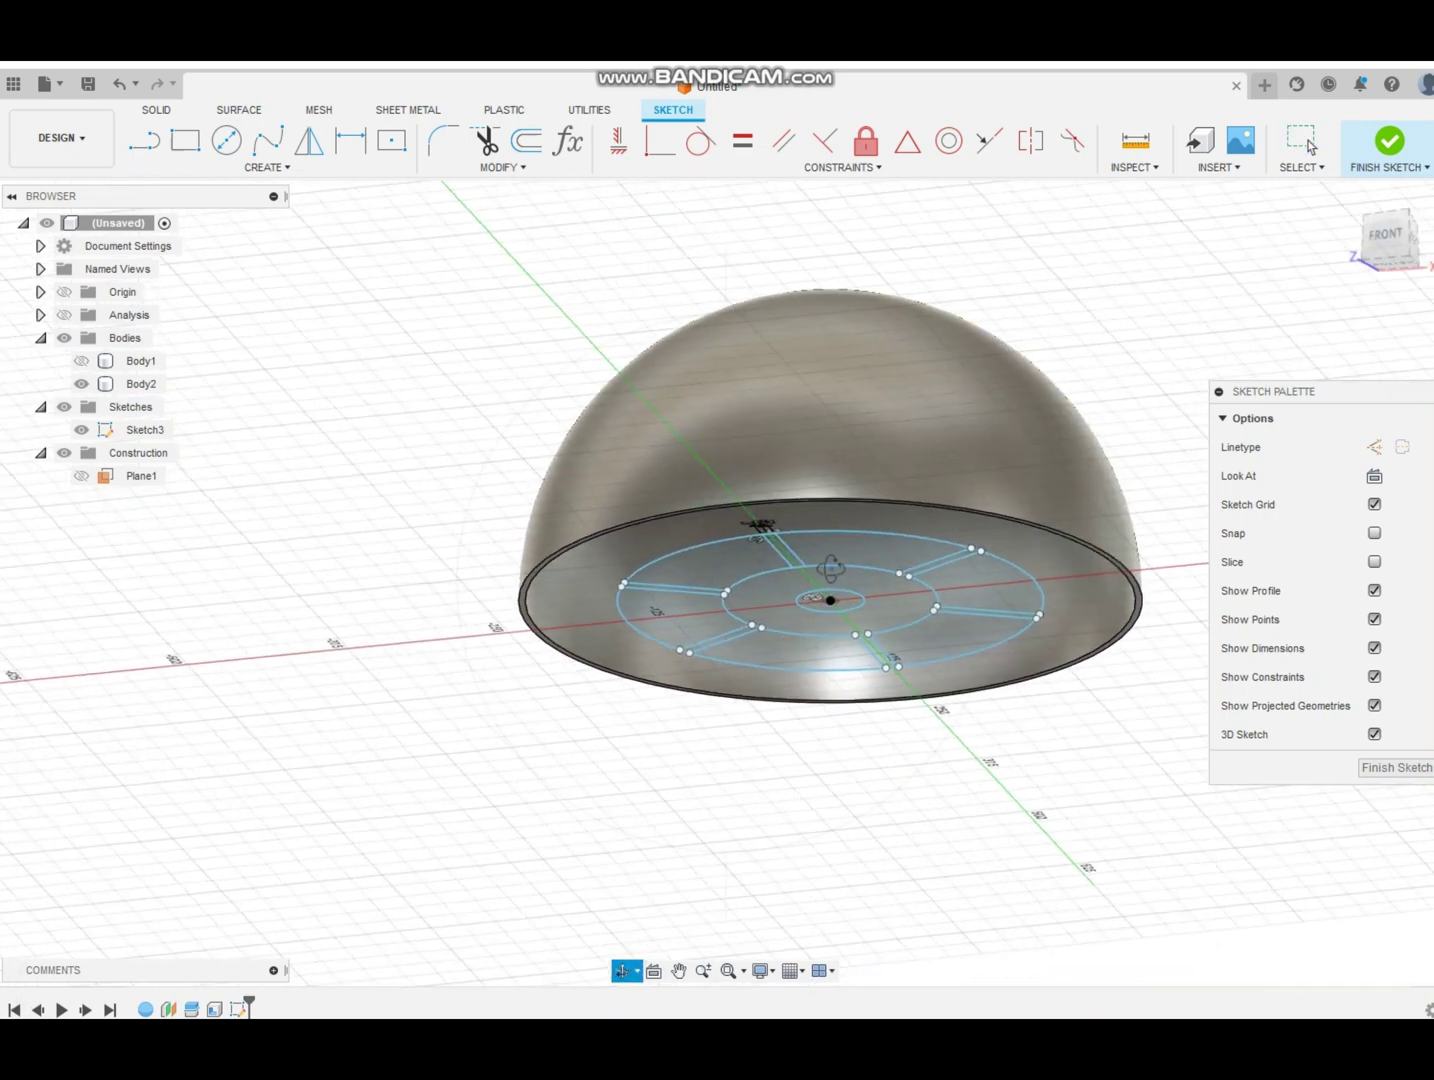
key("Escape")
Select the six window panel profiles and the small centre circle
left_click(854, 550)
left_click(977, 573, "shift")
left_click(948, 640, "shift")
left_click(762, 654, "shift")
left_click(665, 615, "shift")
left_click(696, 555, "shift")
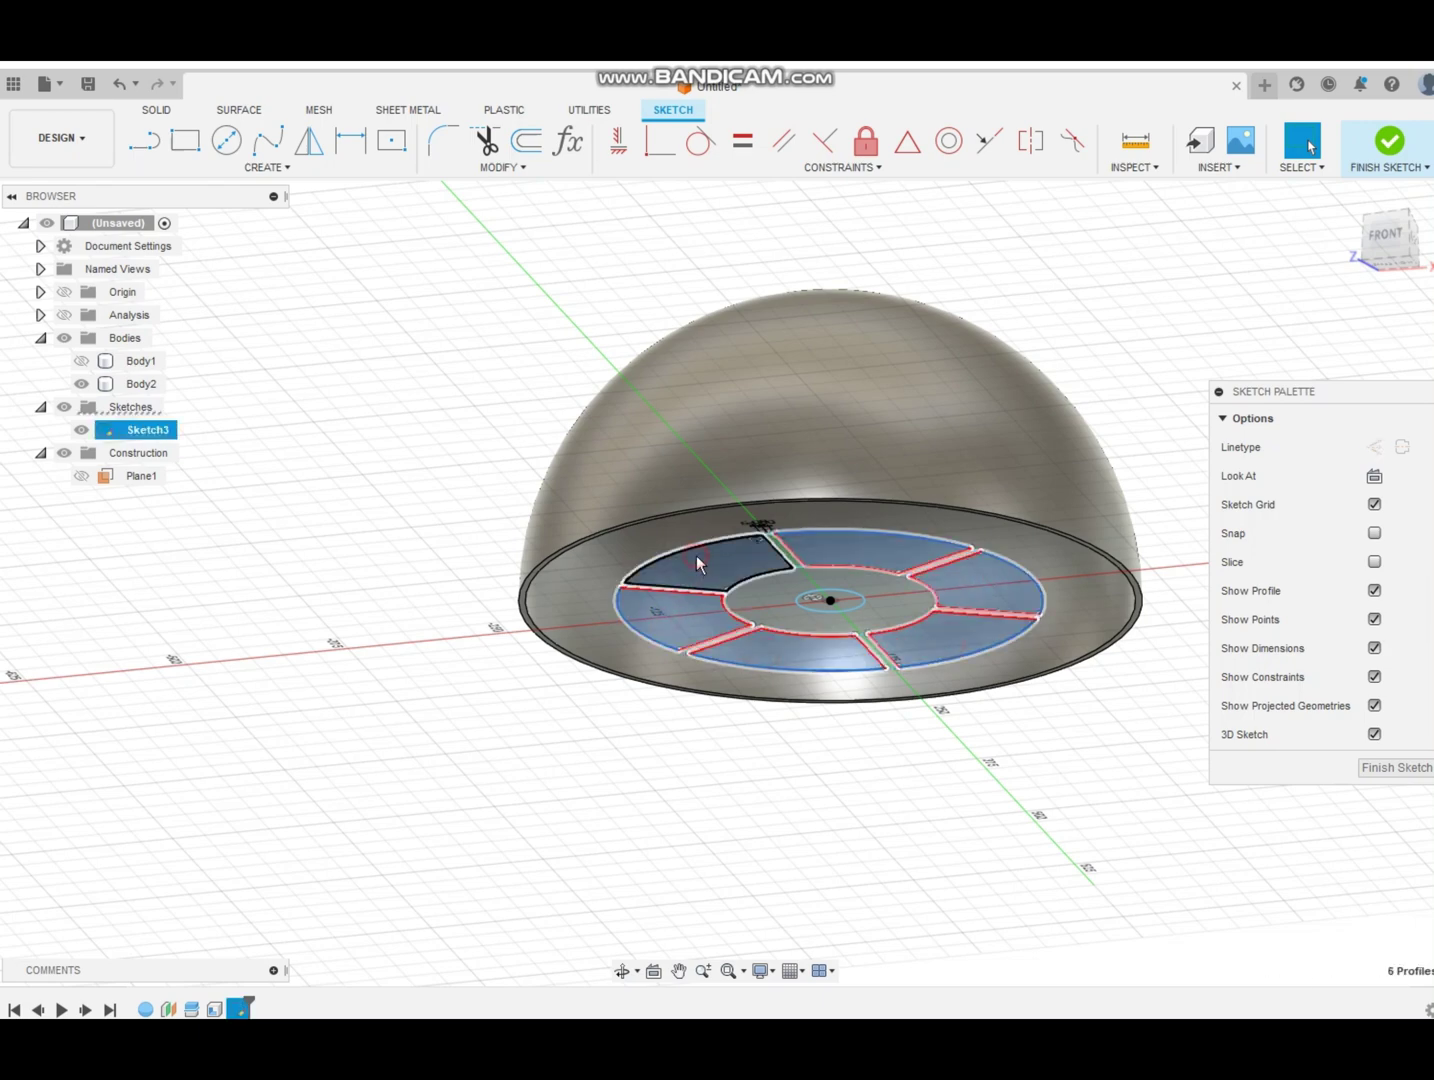
left_click(818, 602, "shift")
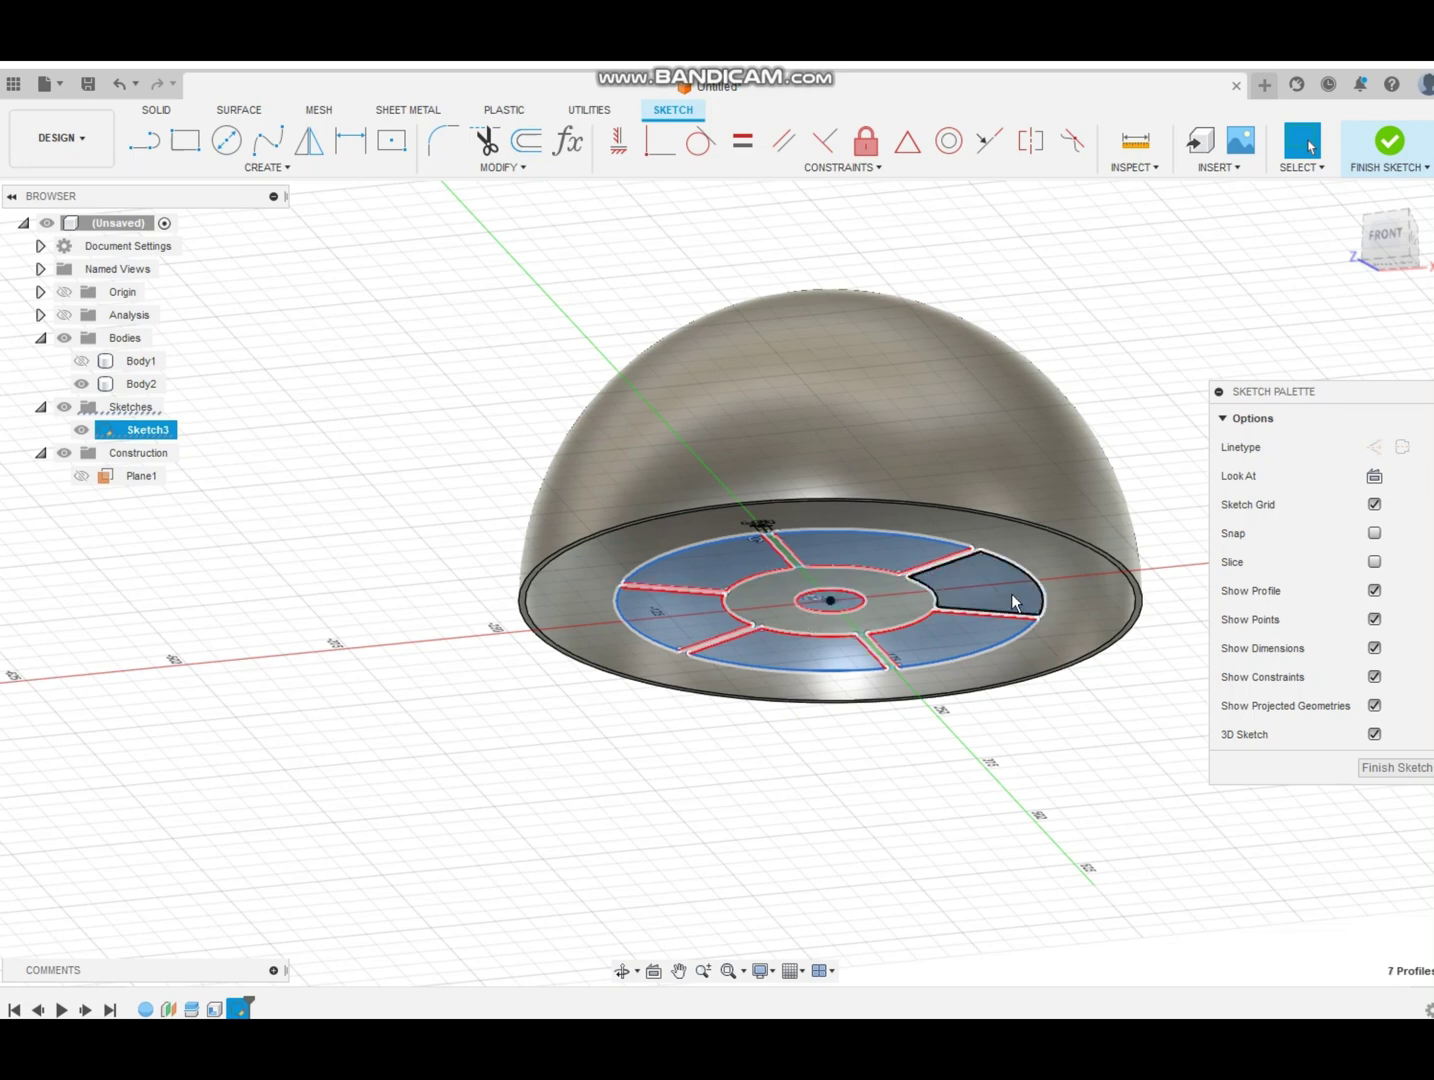
Extrude-cut the six window profiles and central hole about 250 mm up through the dome top
key("e")
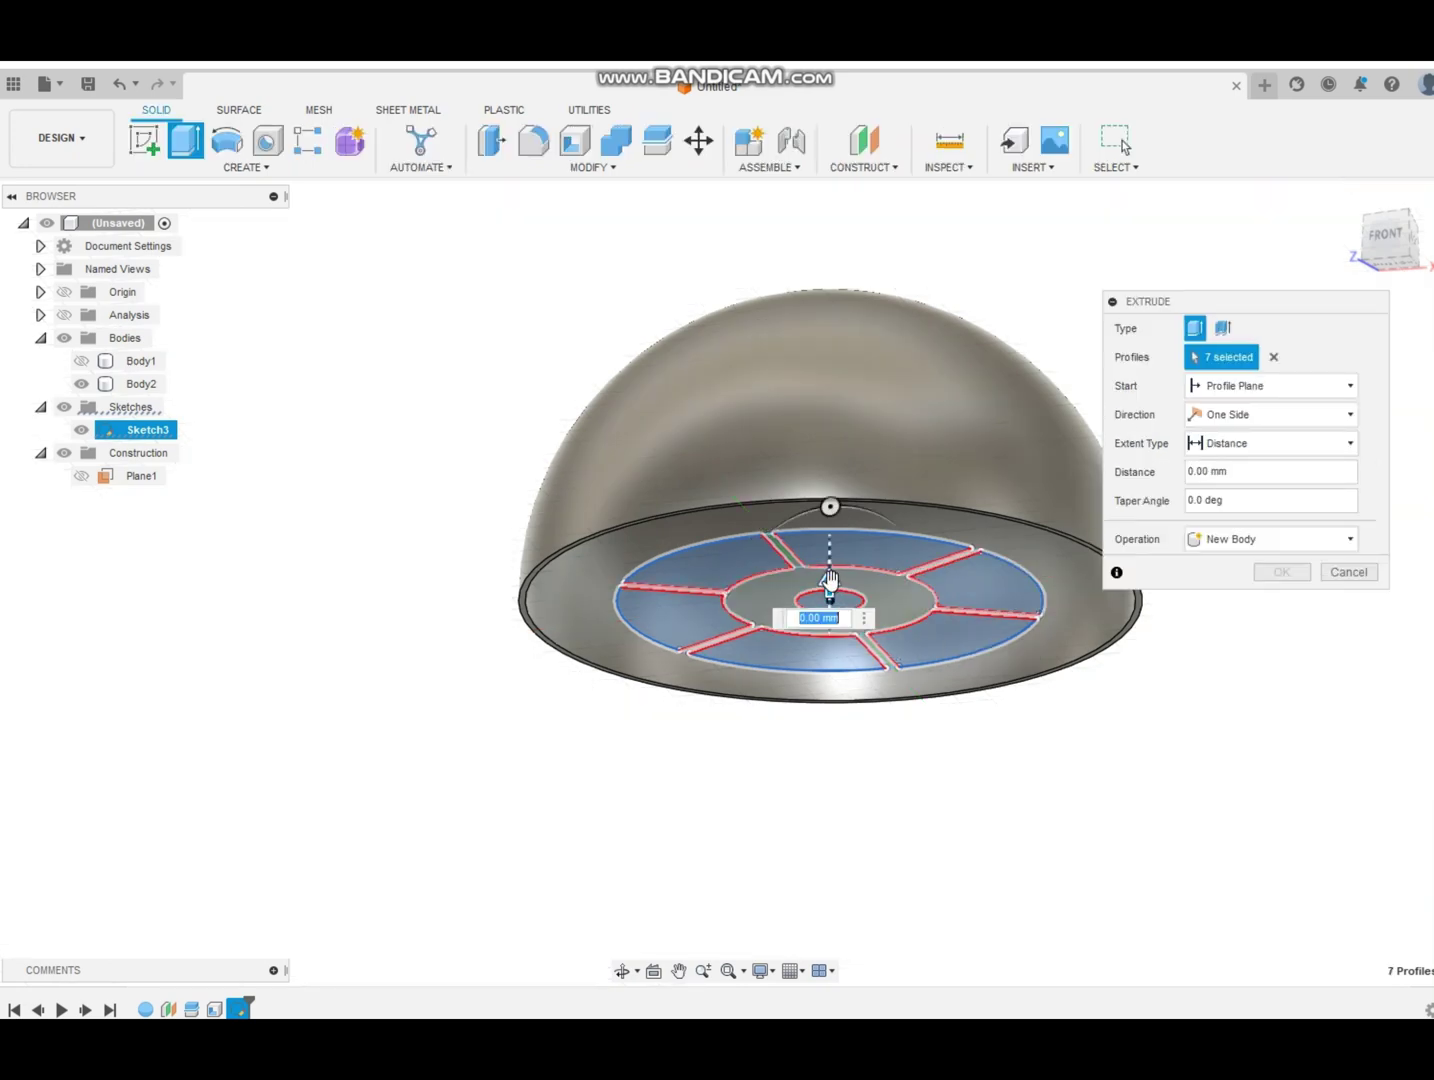
left_click(1264, 539)
left_click(1245, 580)
left_click_drag(828, 577, 829, 265)
left_click(1290, 606)
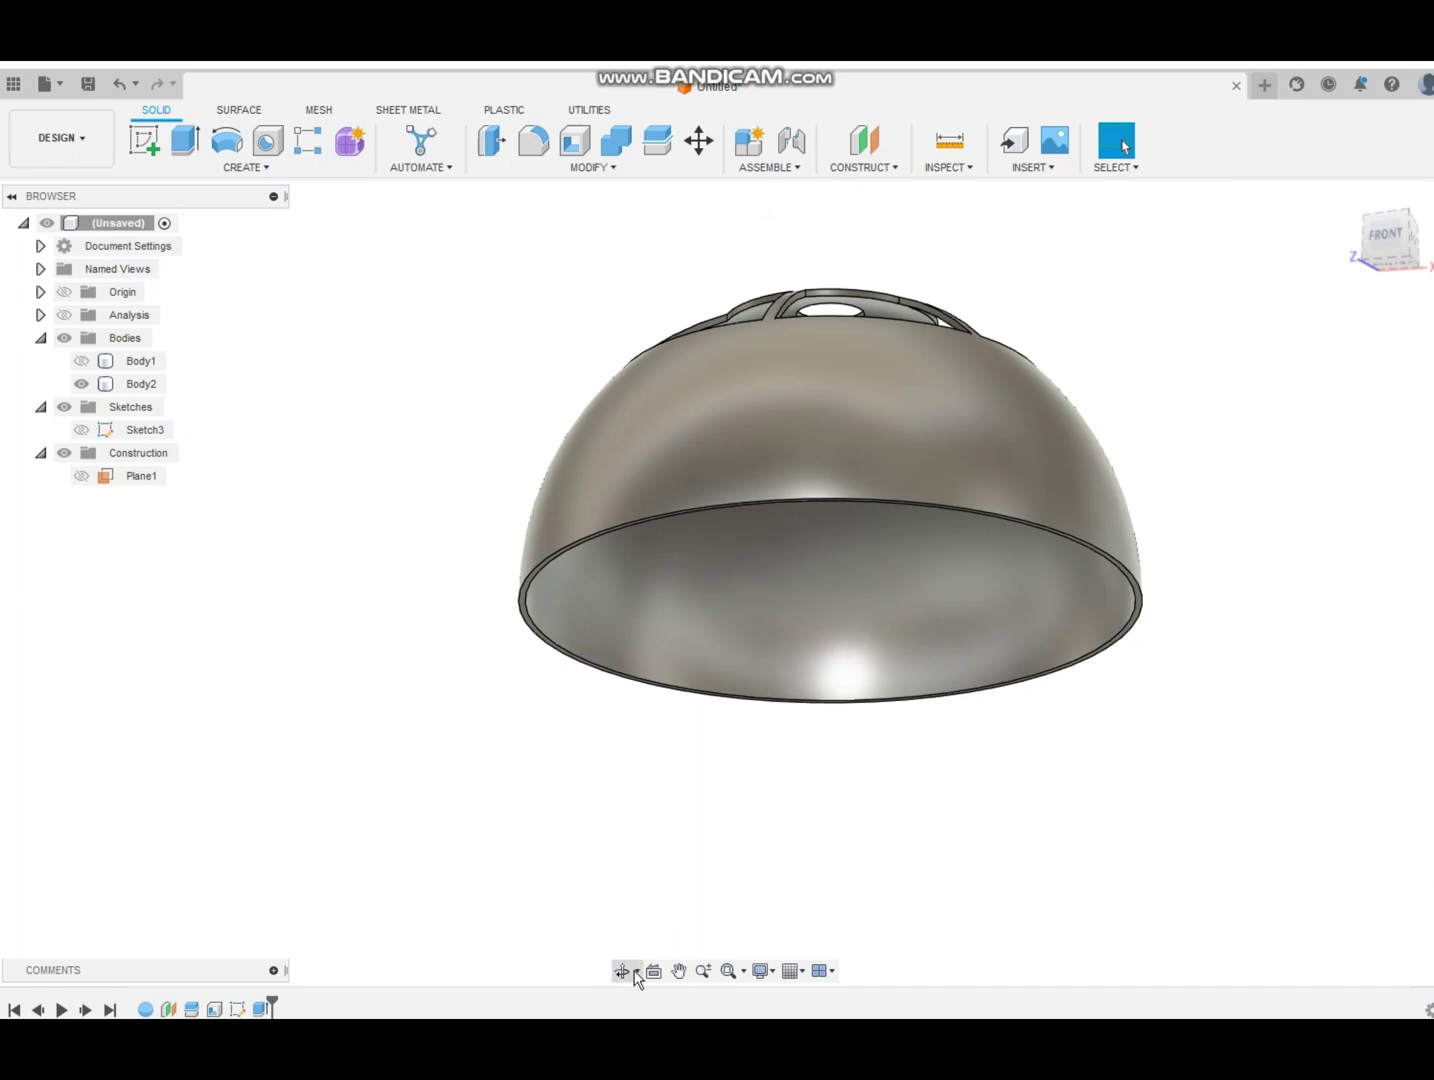
middle_click_drag(945, 497, 584, 410, "shift")
middle_click_drag(692, 778, 650, 742, "shift")
From the right view, sketch a small centre rectangle near the dome base on the construction plane
left_click(1385, 256)
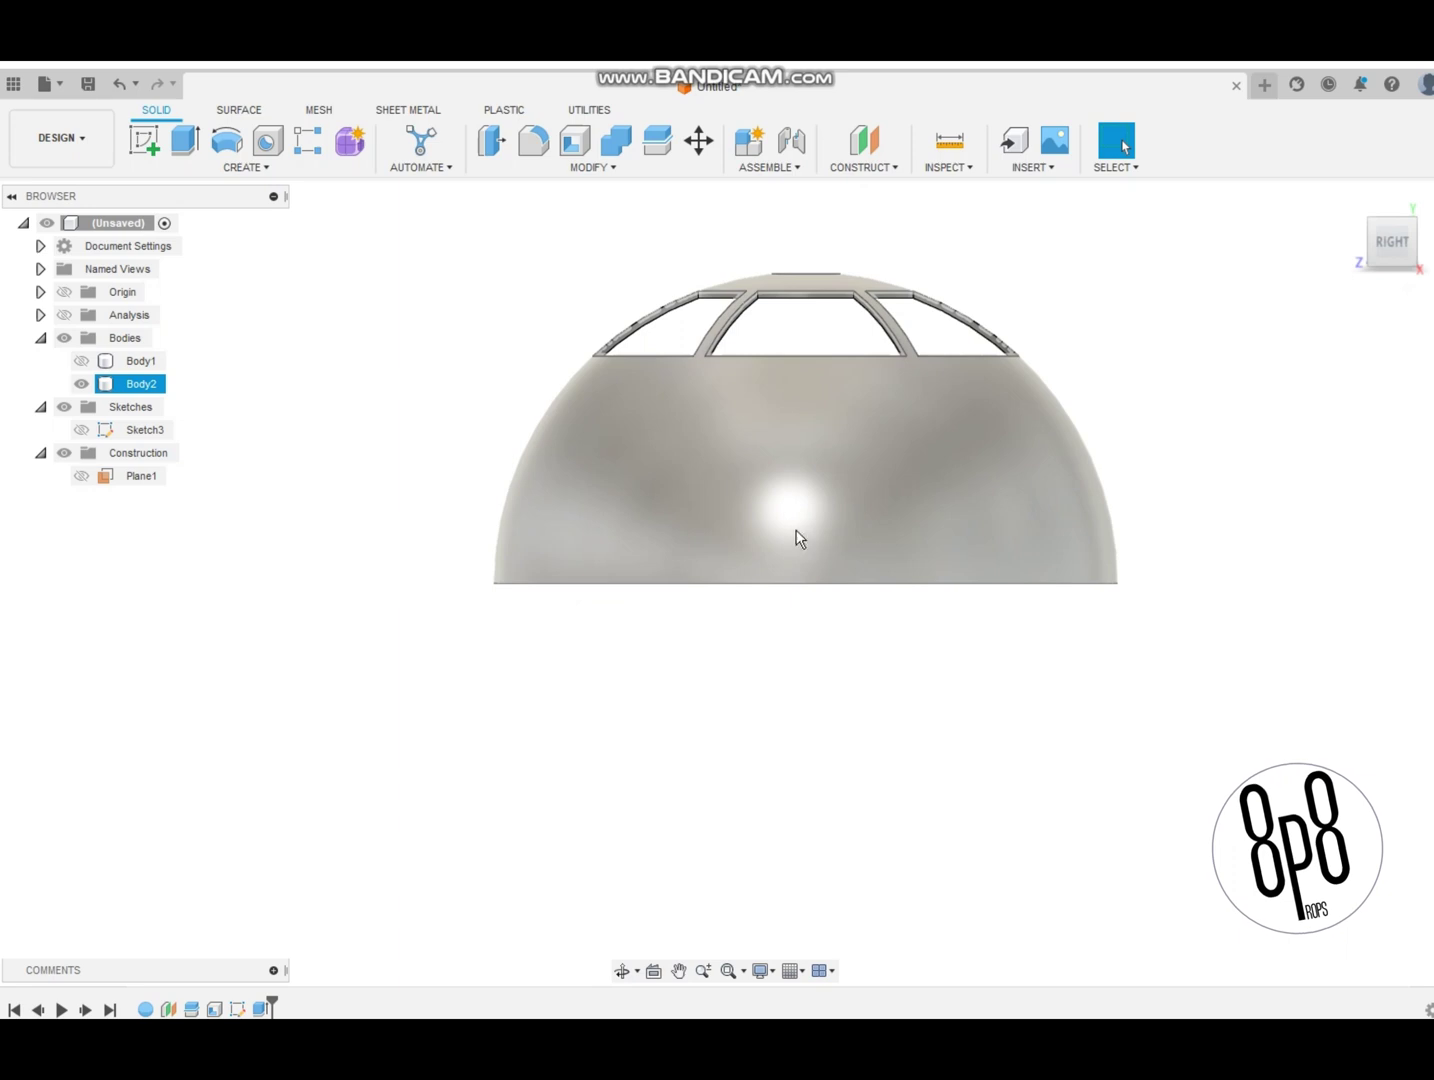
left_click(158, 140)
left_click(761, 517)
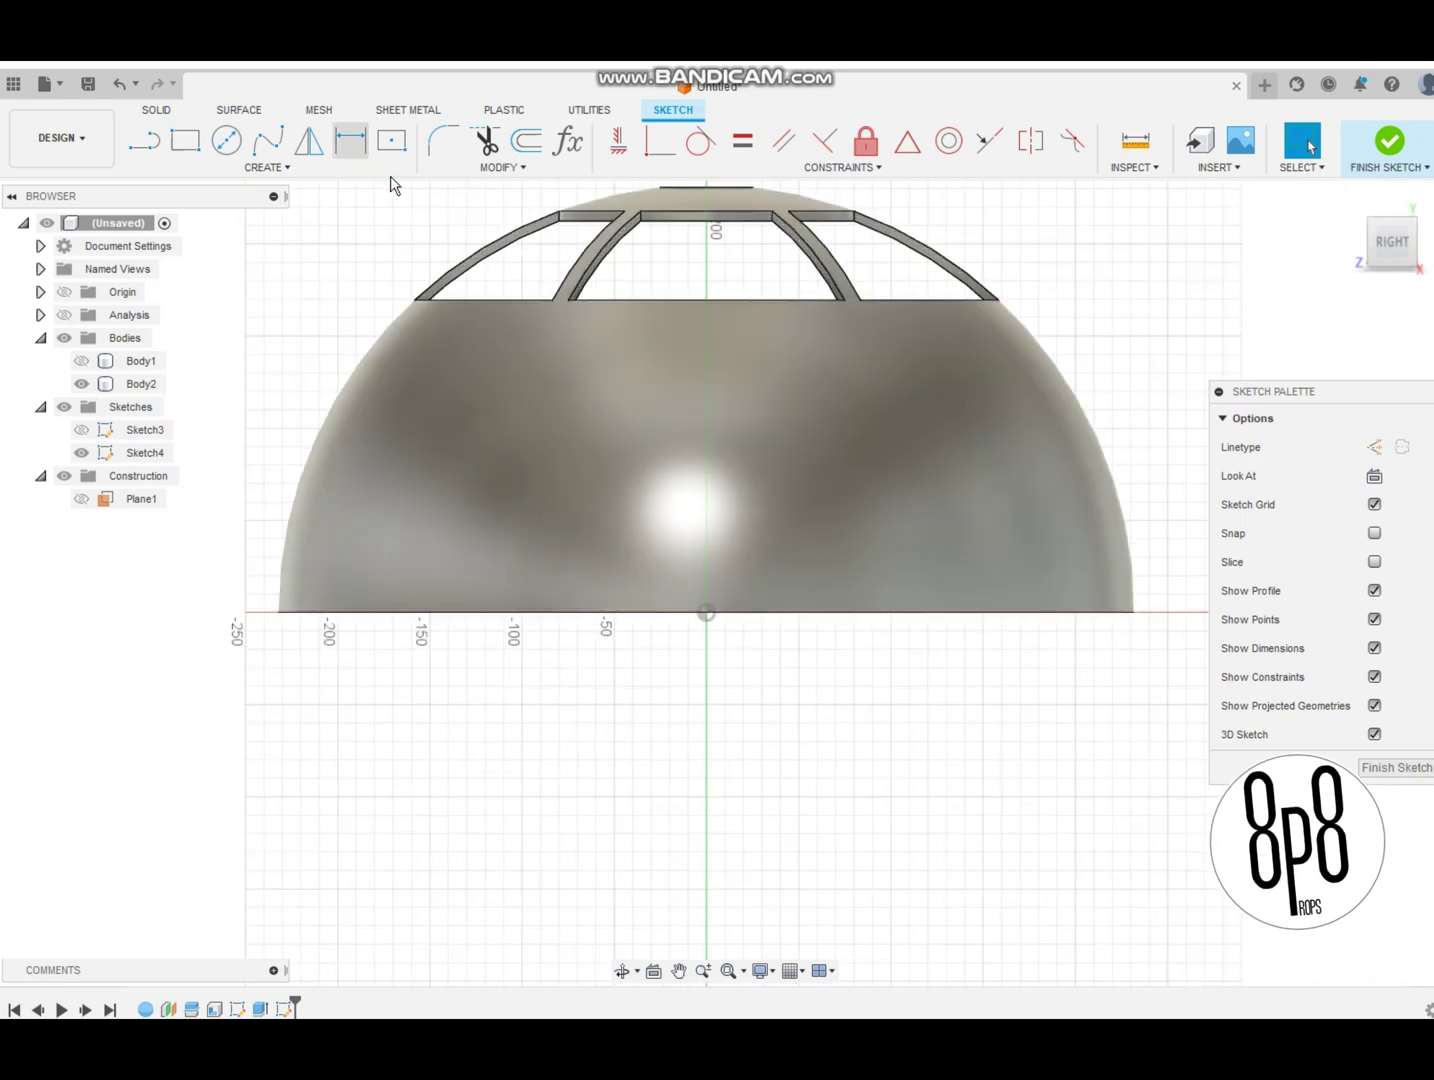
left_click(393, 143)
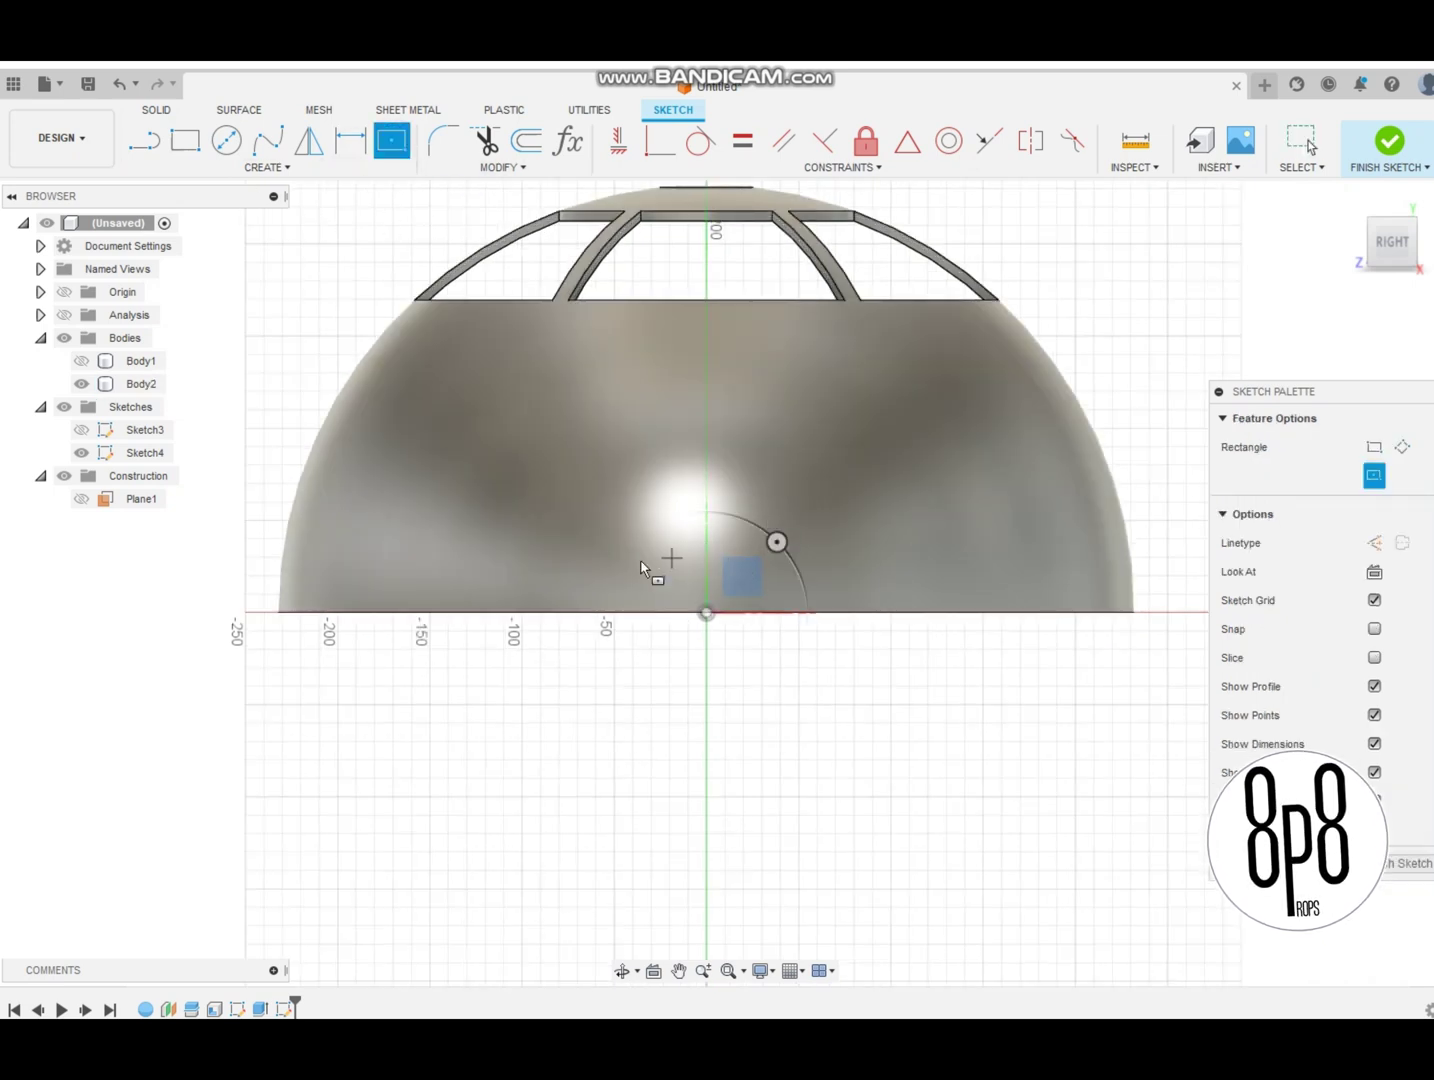
left_click(612, 563)
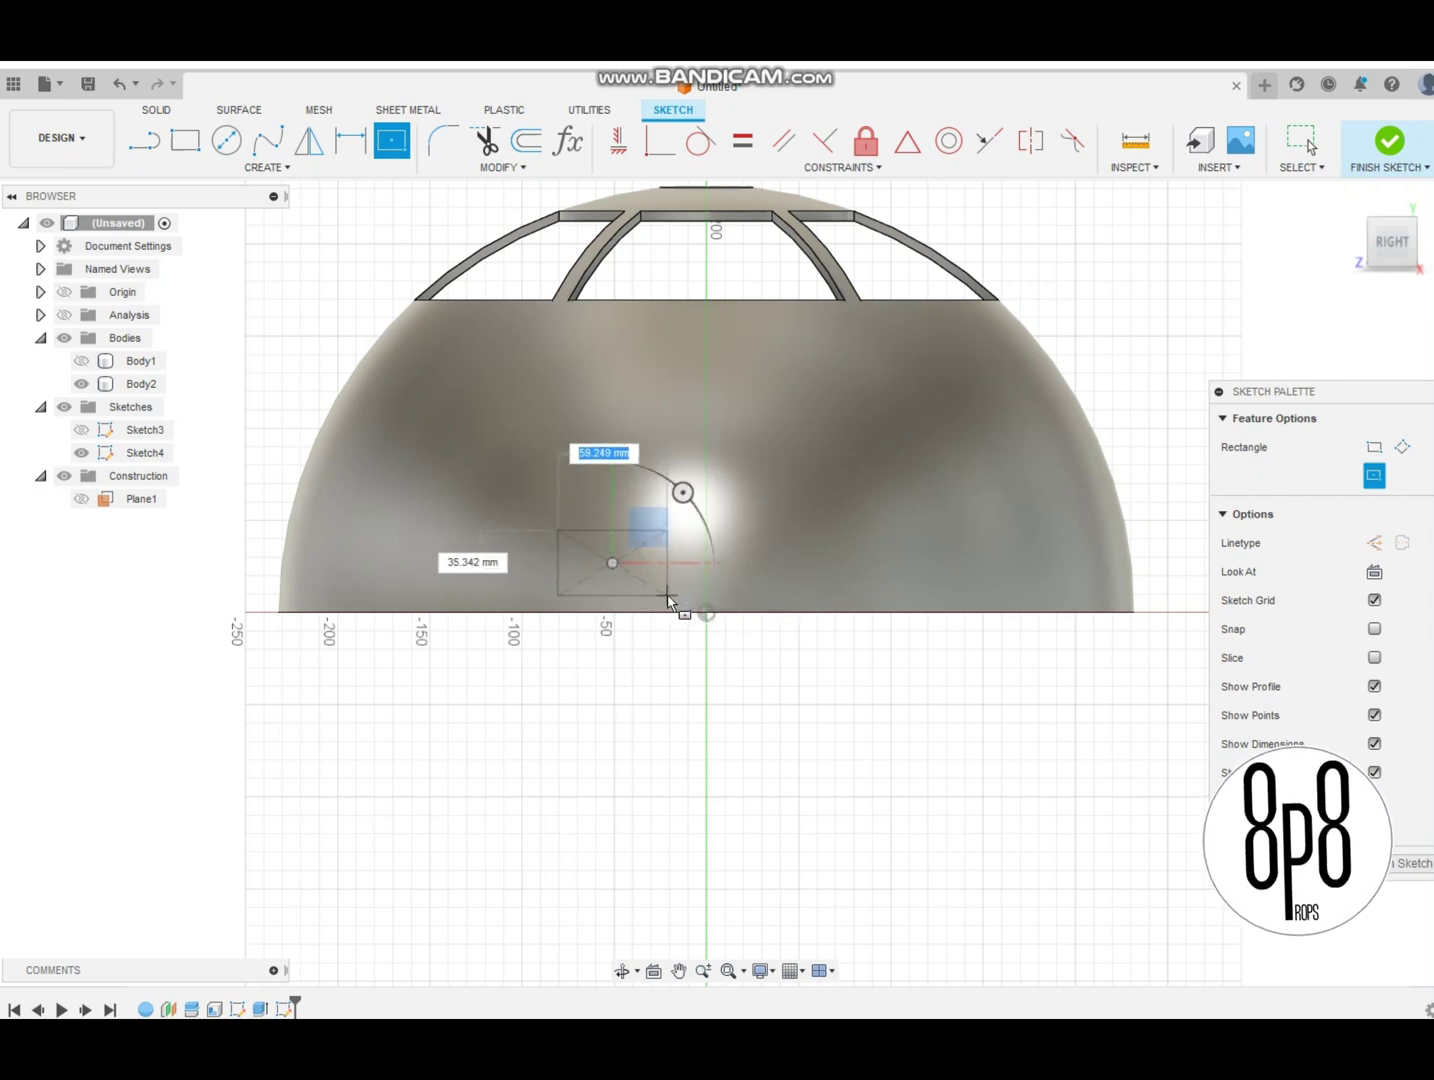
left_click(667, 597)
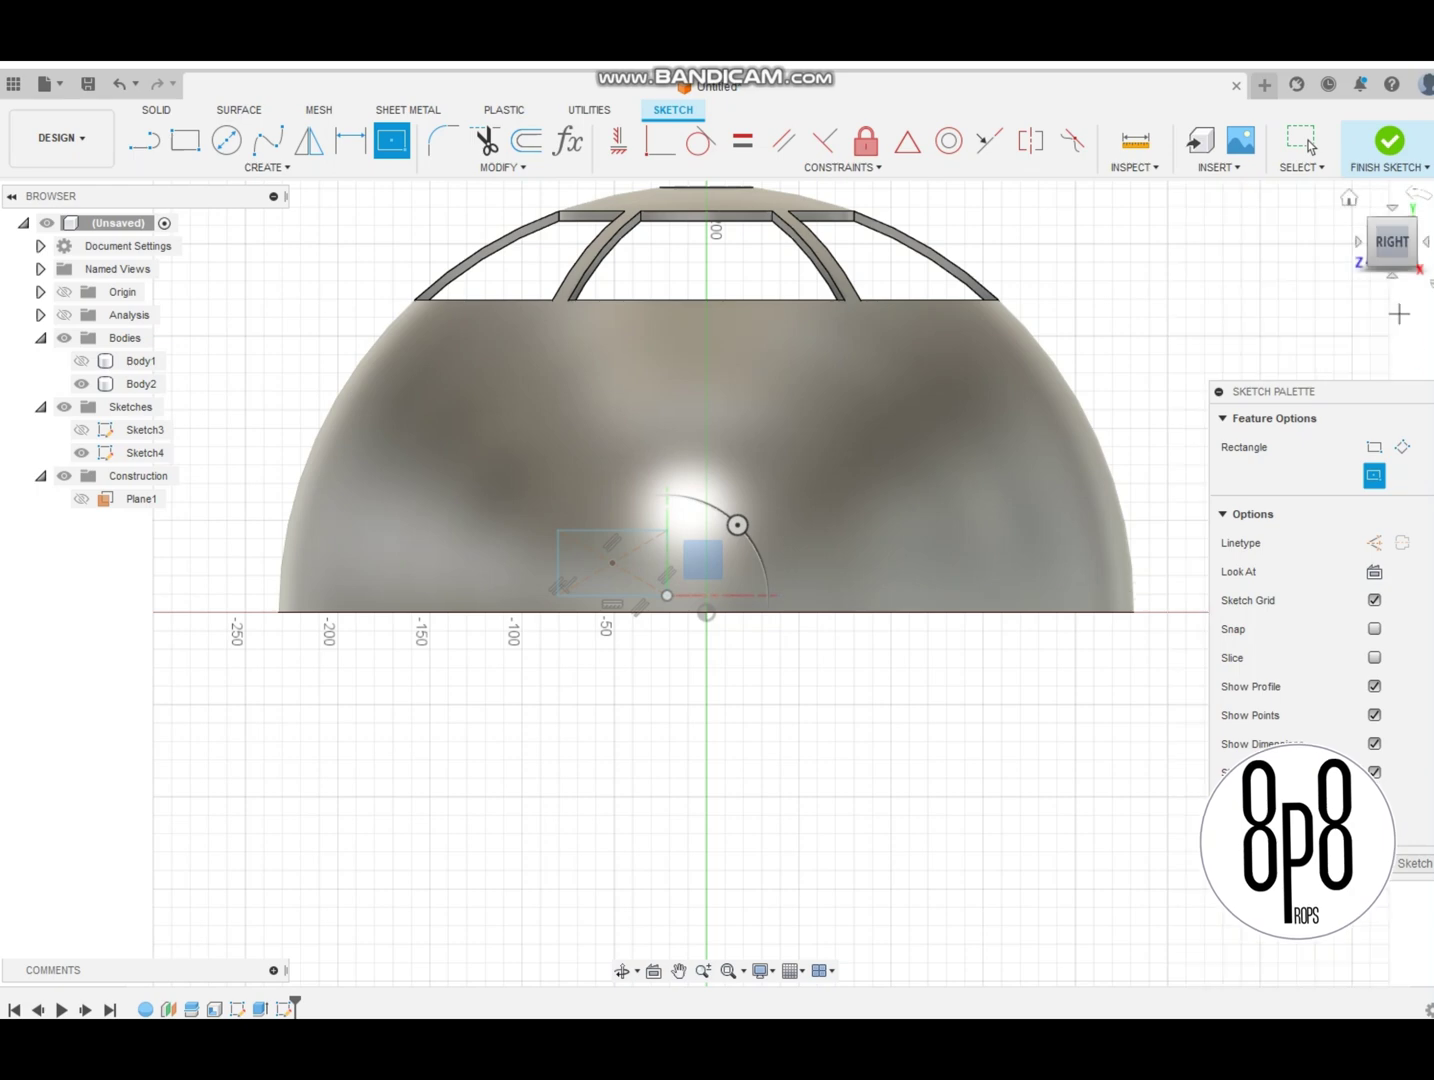
left_click(1389, 141)
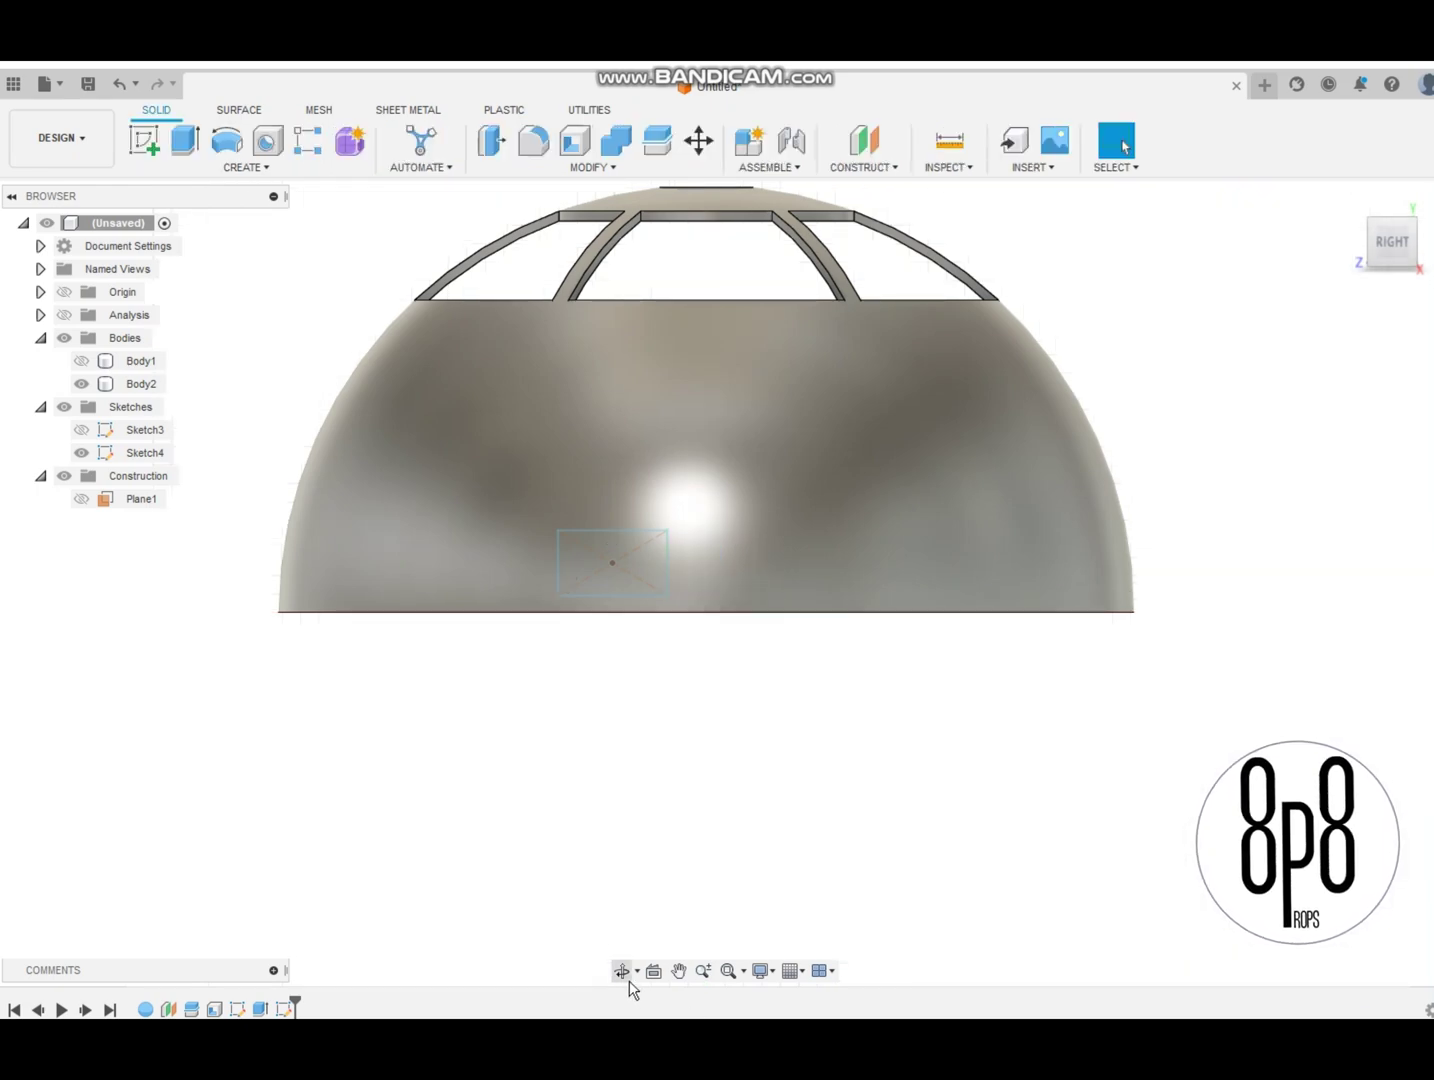
left_click_drag(646, 930, 762, 669)
Extrude-cut the small rectangle profile 270 mm through the dome's side
key("Escape")
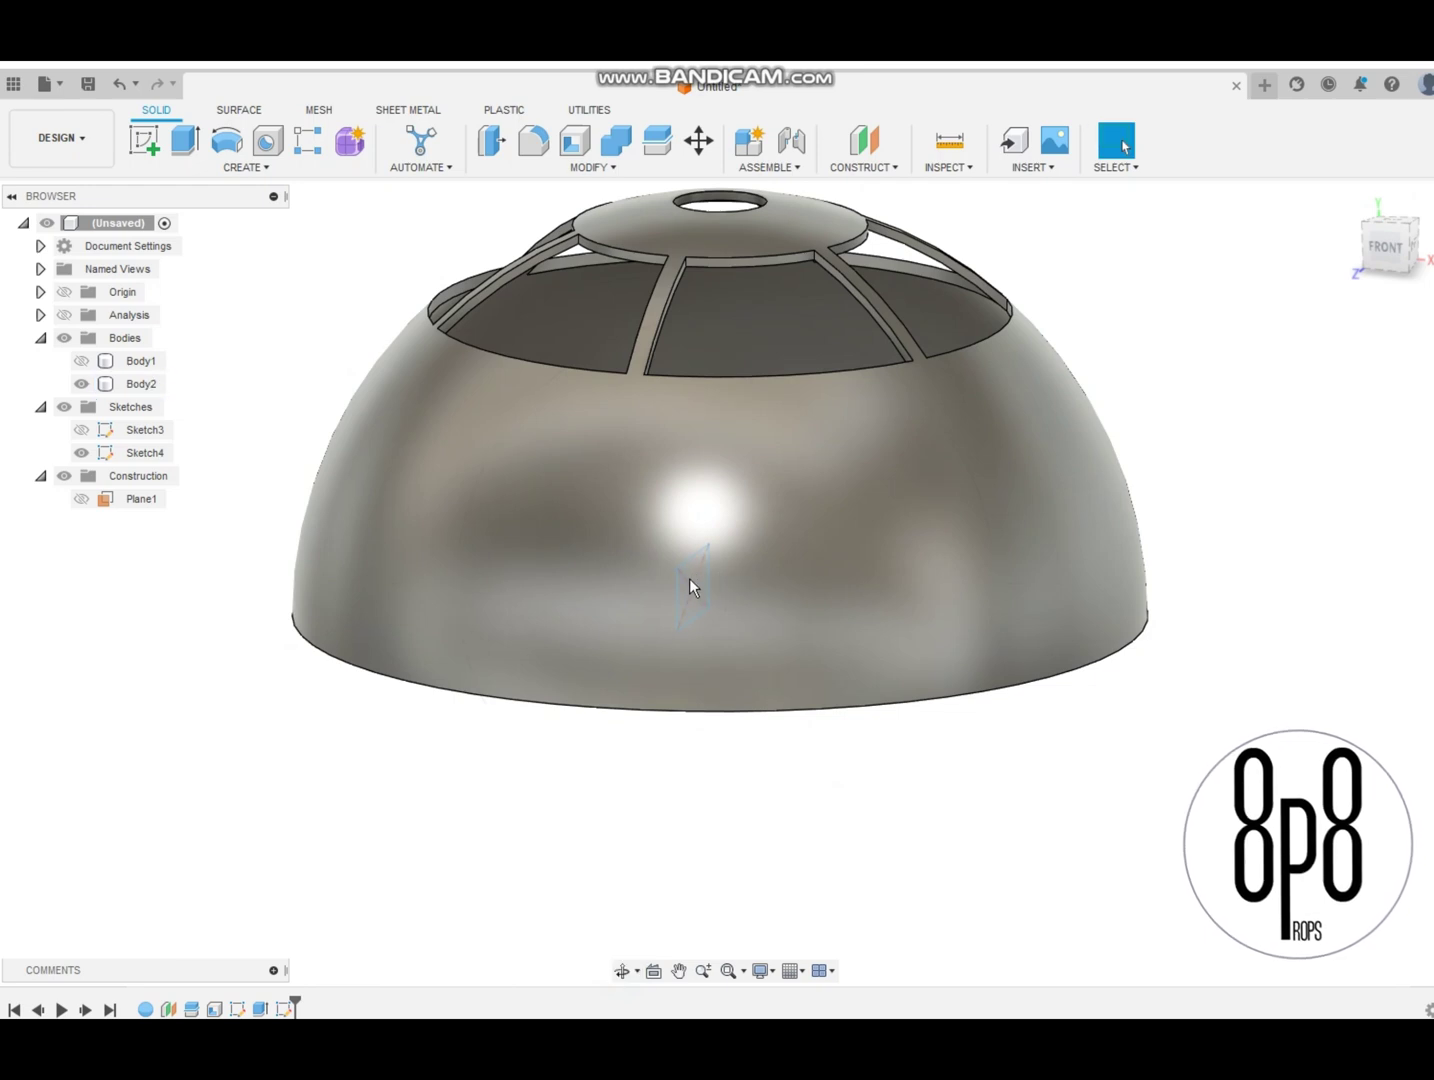
key("e")
left_click(697, 594)
left_click(696, 578)
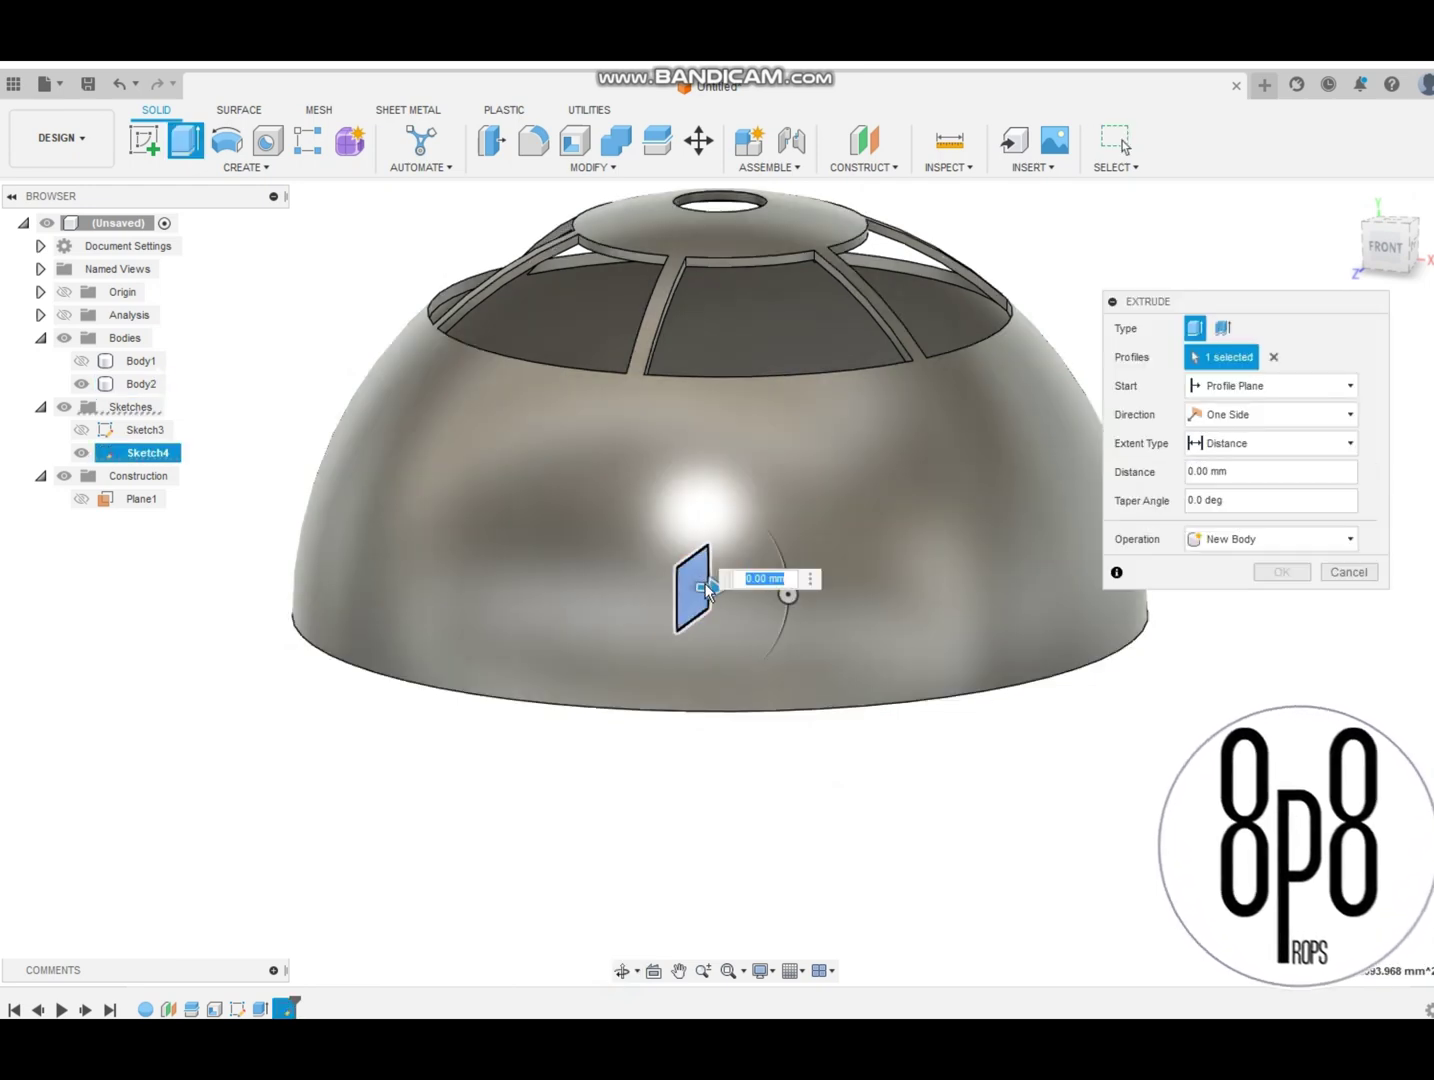
left_click_drag(903, 596, 1190, 598)
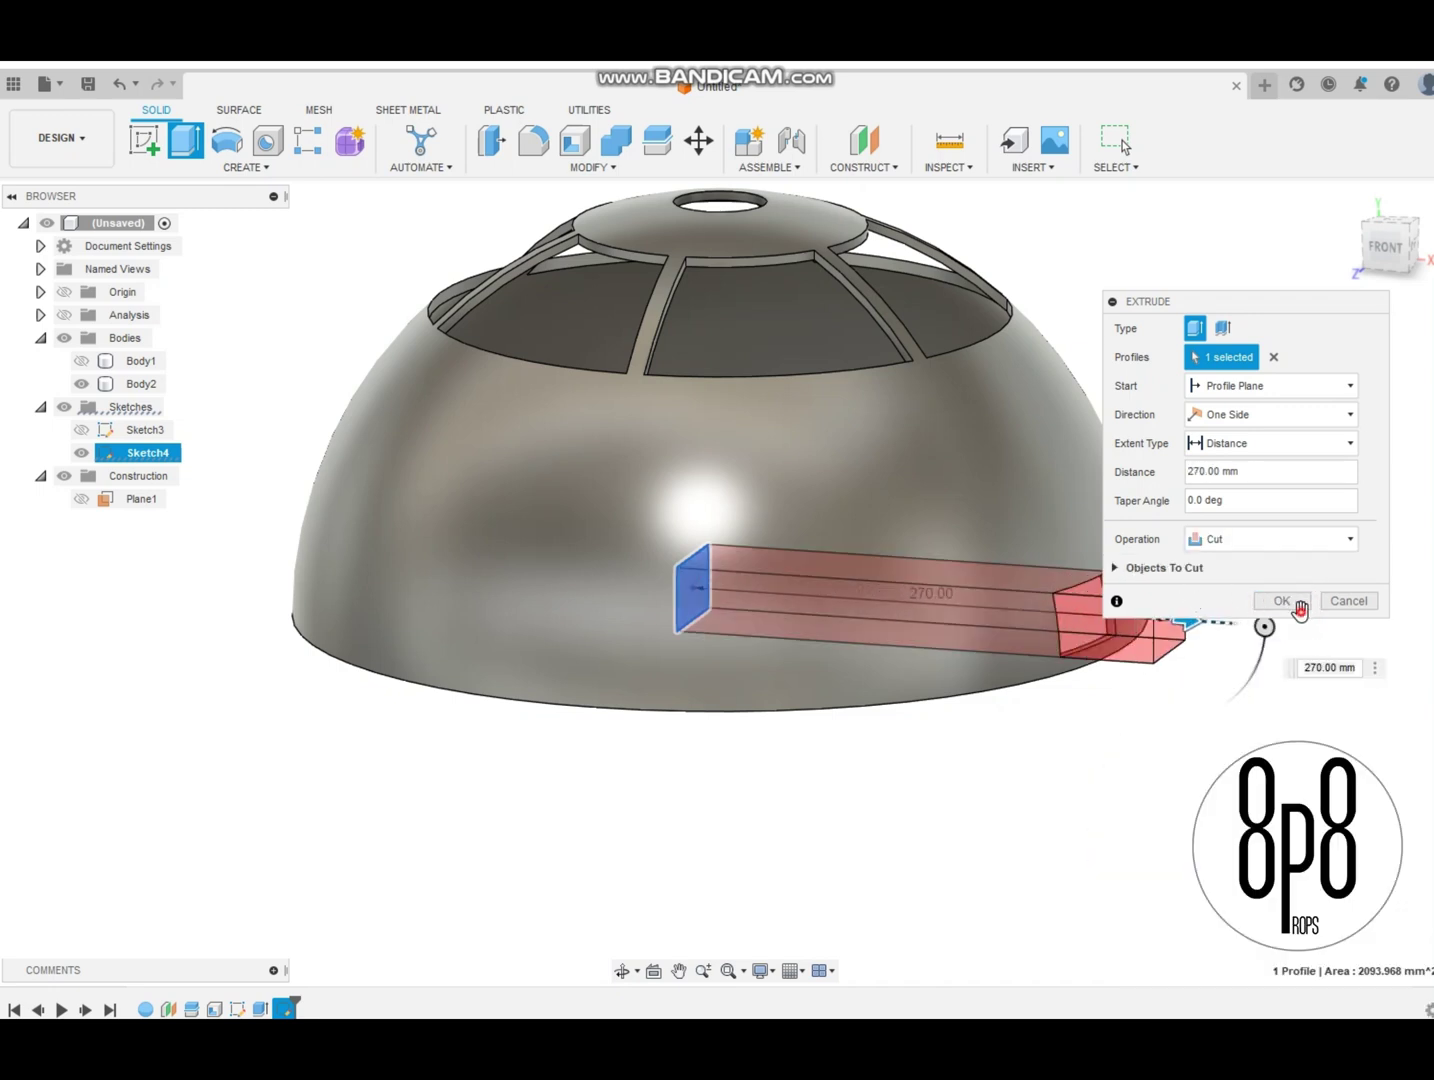
left_click(1284, 600)
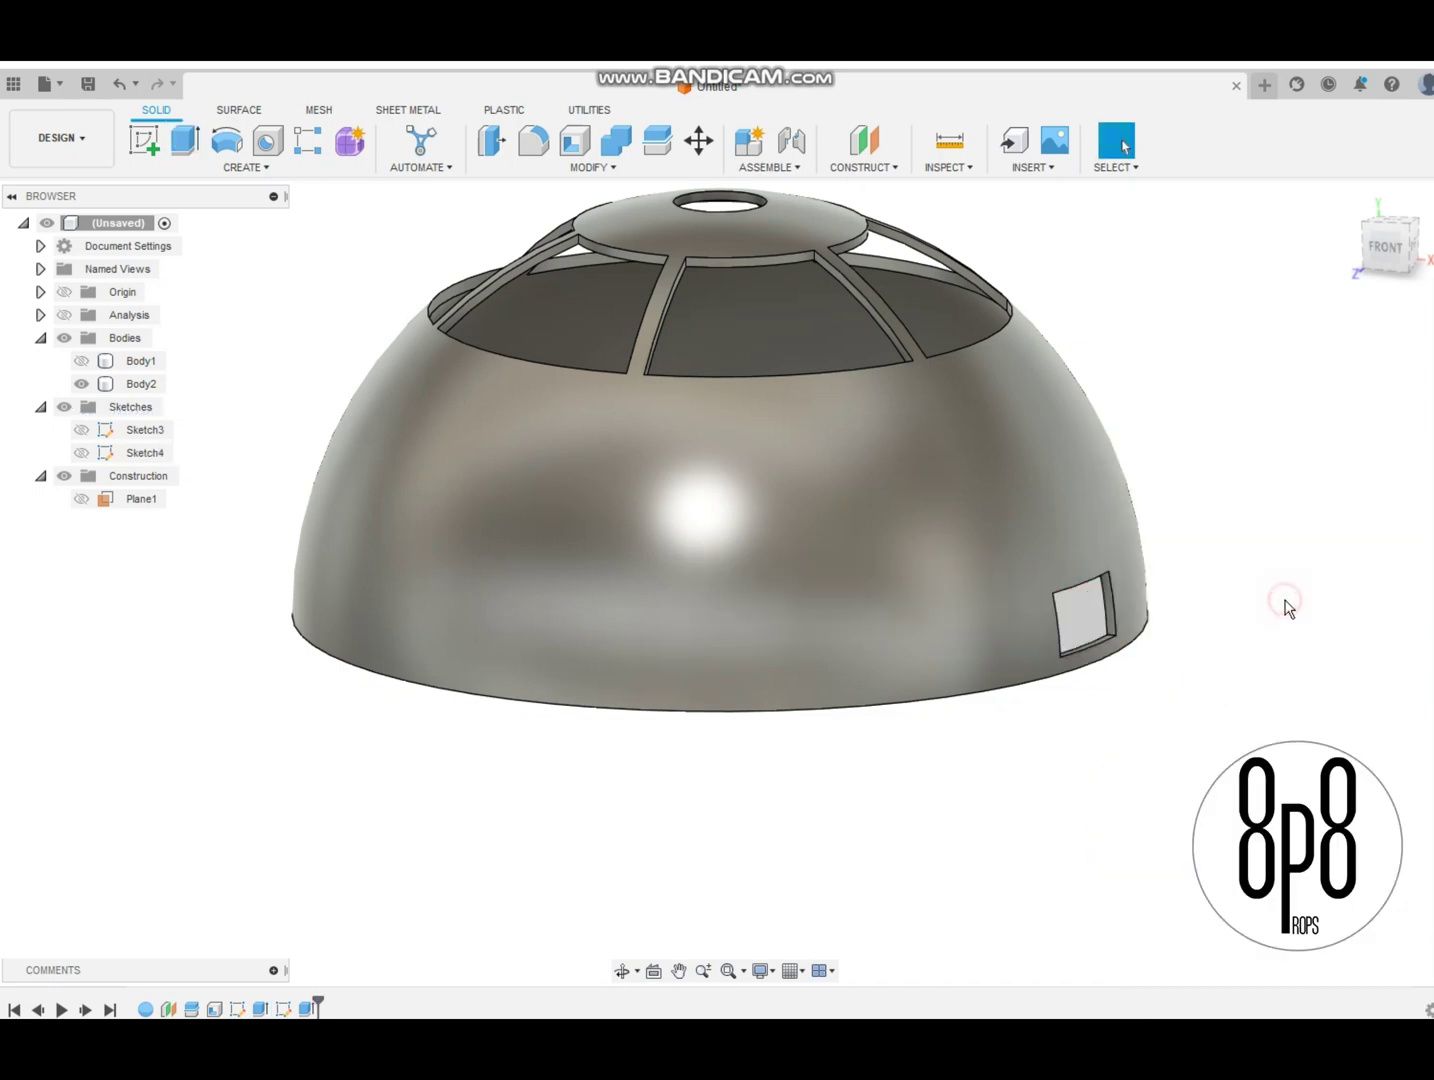
Orbit and pan the dome to review the new square side hole from an oblique angle
left_click(619, 971)
left_click_drag(1171, 781, 1067, 783)
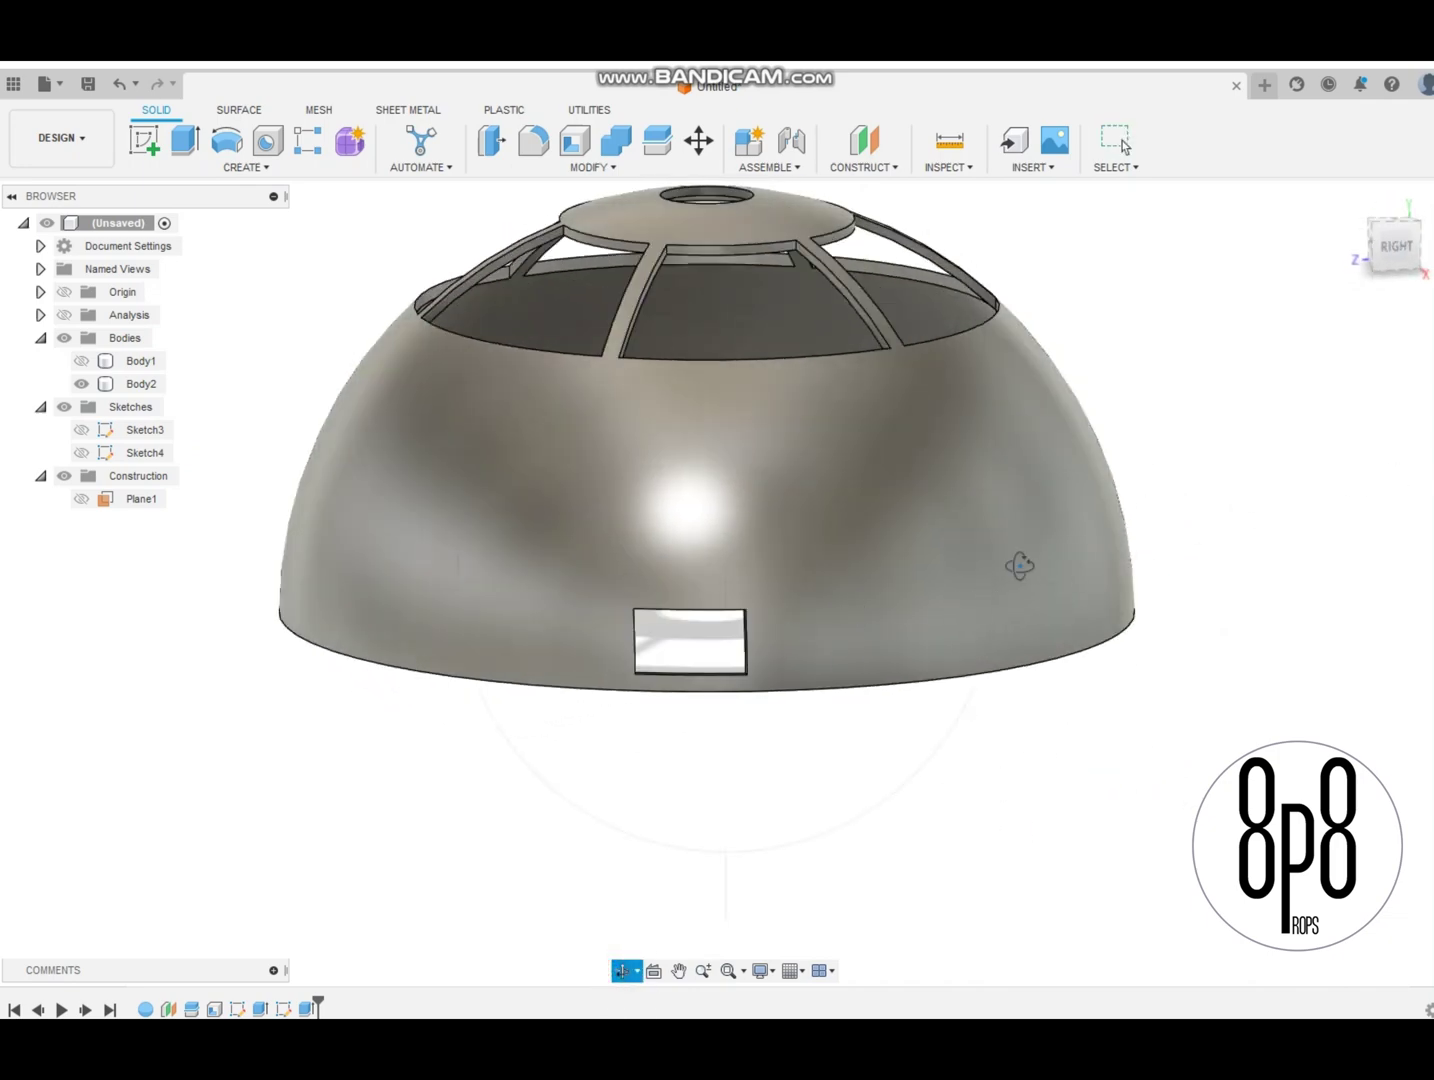
mouse_move(1019, 566)
left_mouse_down()
mouse_move(829, 541)
mouse_move(1024, 560)
left_mouse_up()
middle_click_drag(880, 470, 983, 655)
left_click(621, 971)
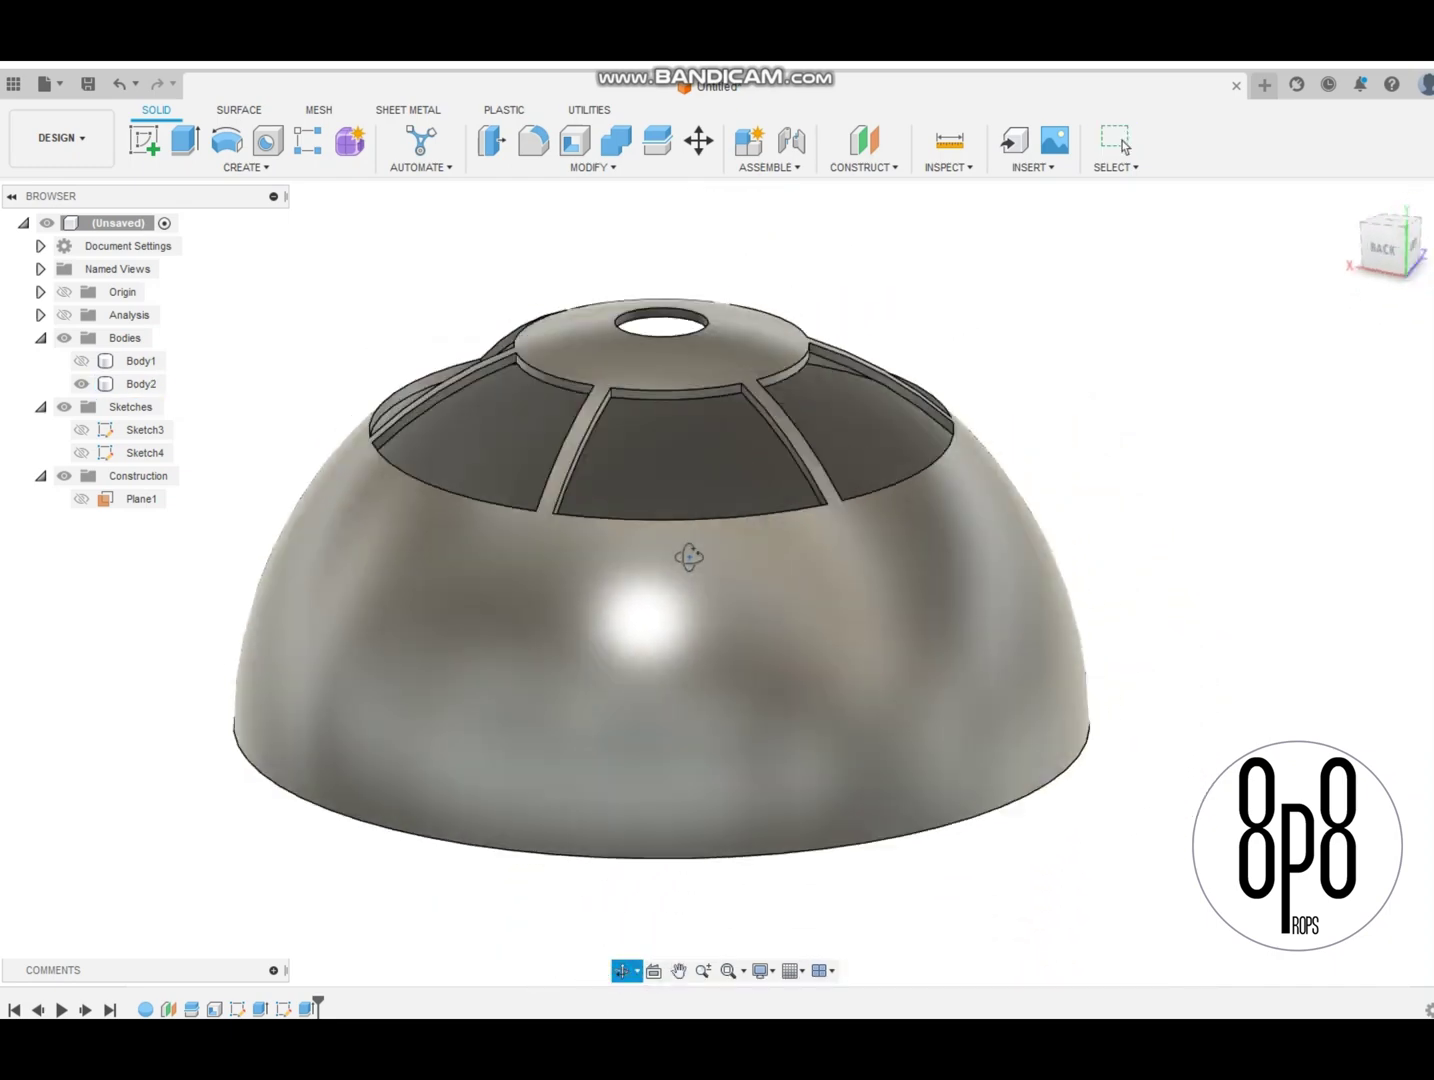